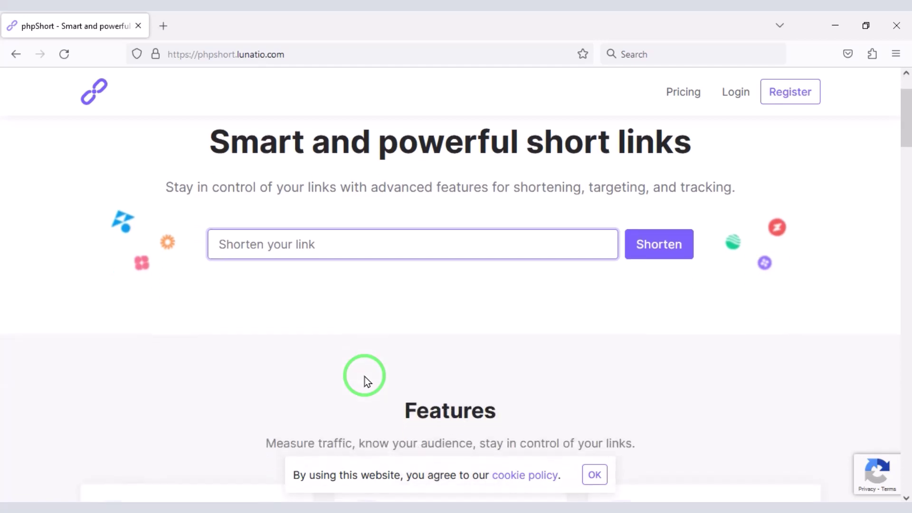
Step: Paste a YouTube address into the homepage link field and shorten it
scroll(589, 425, "down", 20)
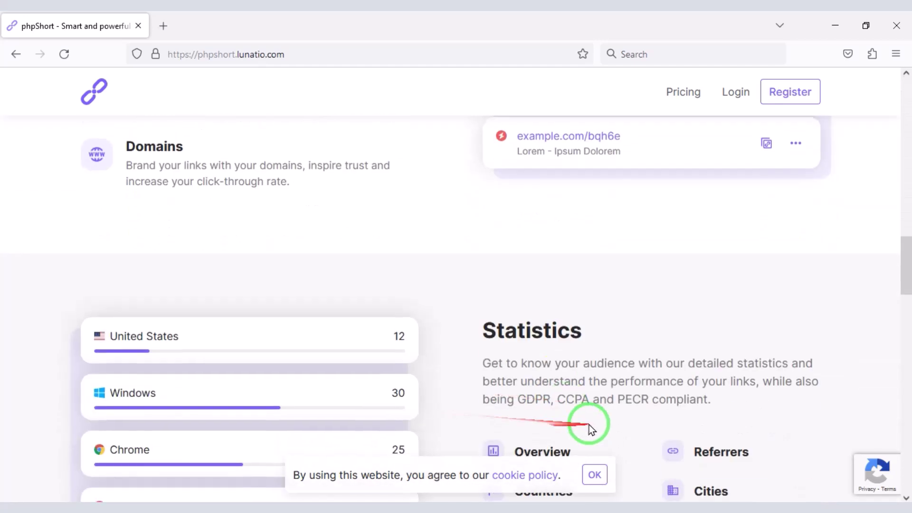
scroll(589, 425, "down", 5)
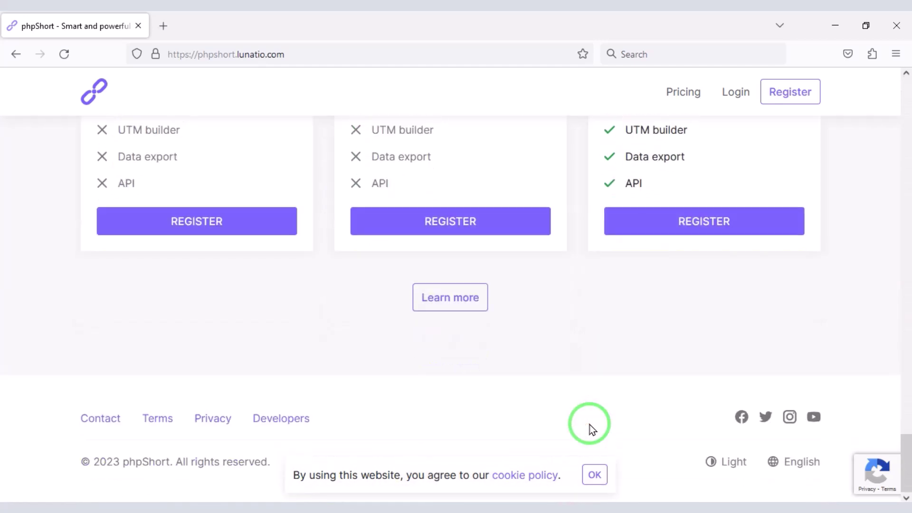
scroll(589, 425, "up", 20)
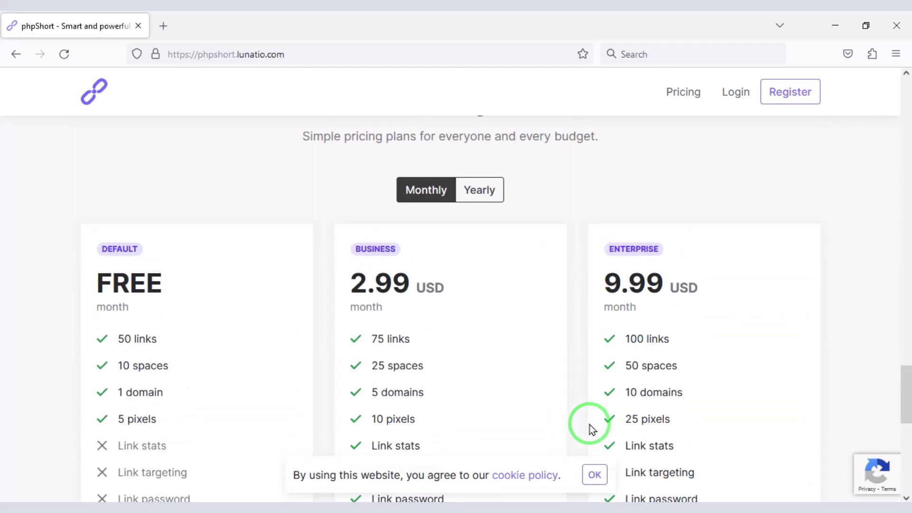
scroll(591, 424, "up", 10)
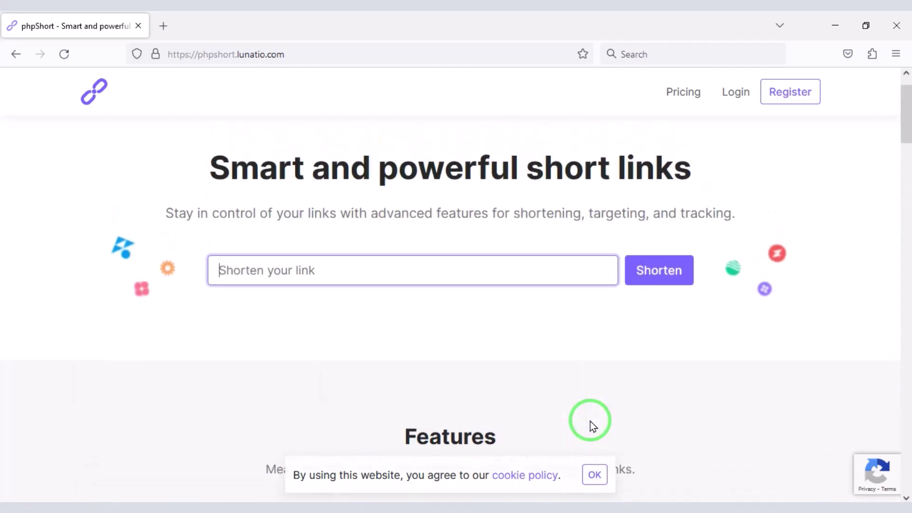
right_click(325, 309)
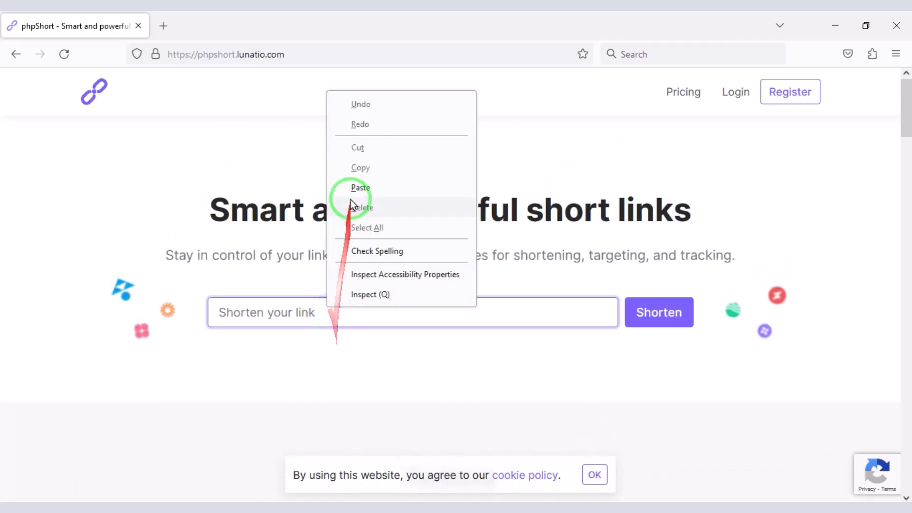
left_click(351, 186)
left_click(644, 311)
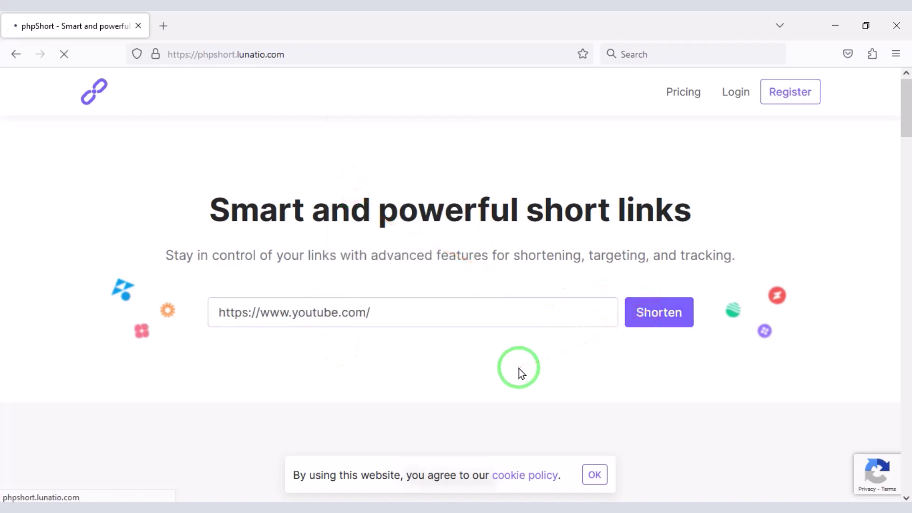
Step: Dismiss the shortened link's actions and go to the Pricing page
left_click(680, 348)
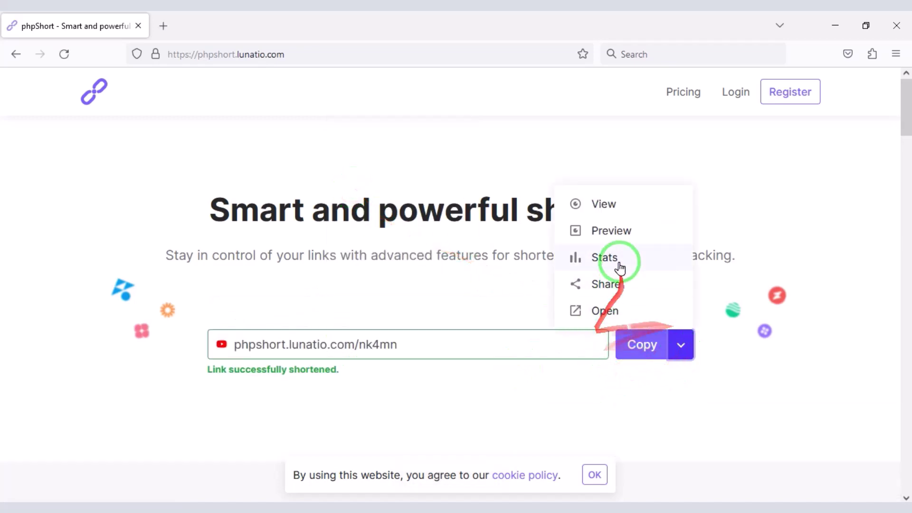
left_click(484, 389)
left_click(679, 93)
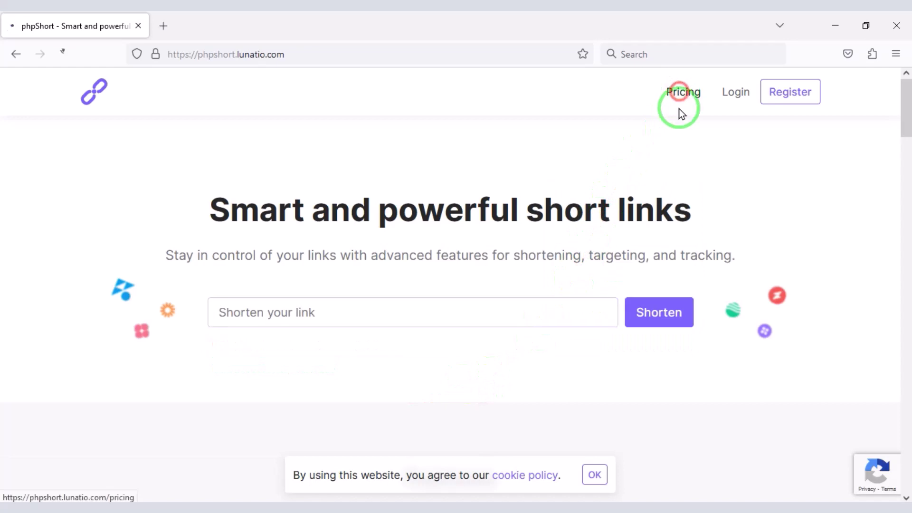
Step: Compare yearly and monthly plan prices across the three plans, then open the login page
scroll(464, 187, "down", 1)
left_click(462, 188)
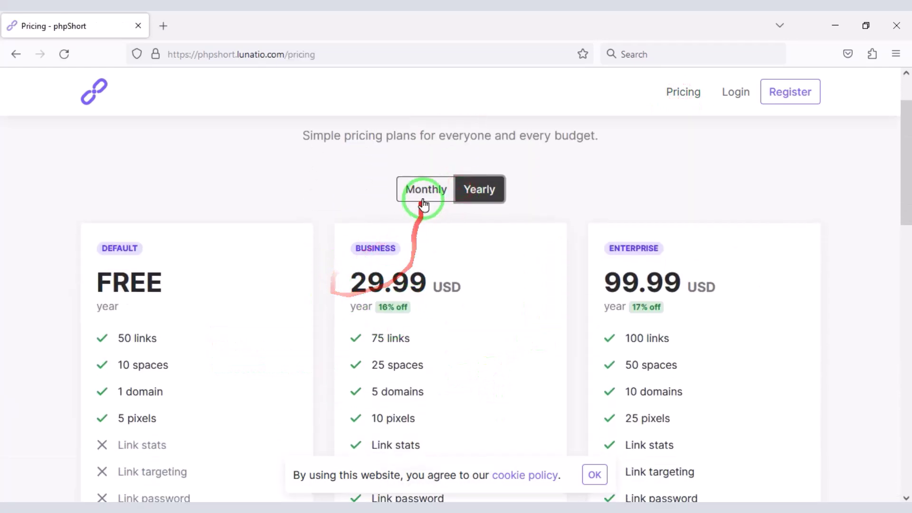
scroll(413, 206, "down", 1)
left_click(427, 125)
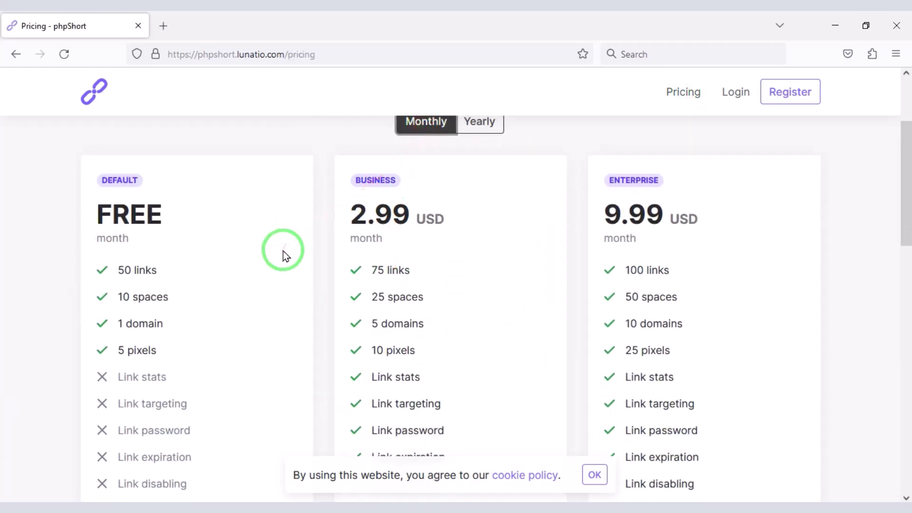
left_click_drag(438, 378, 782, 484)
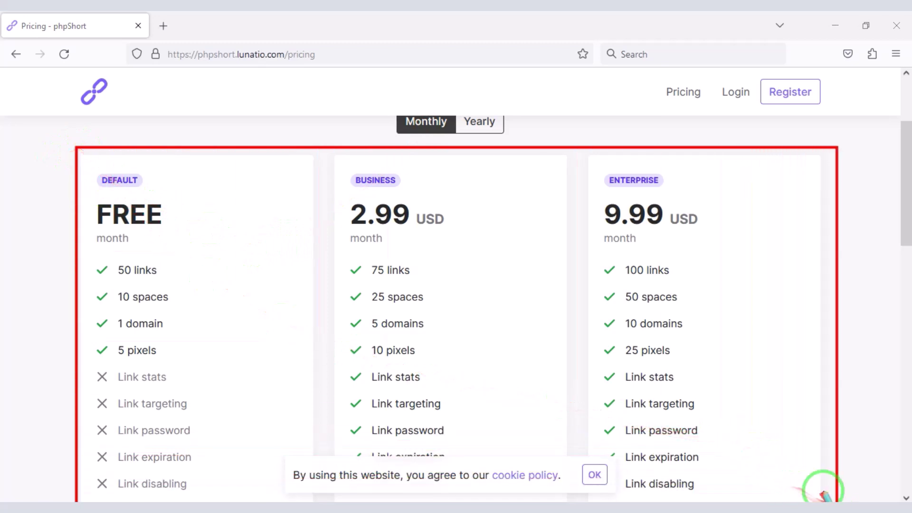
scroll(468, 352, "down", 2)
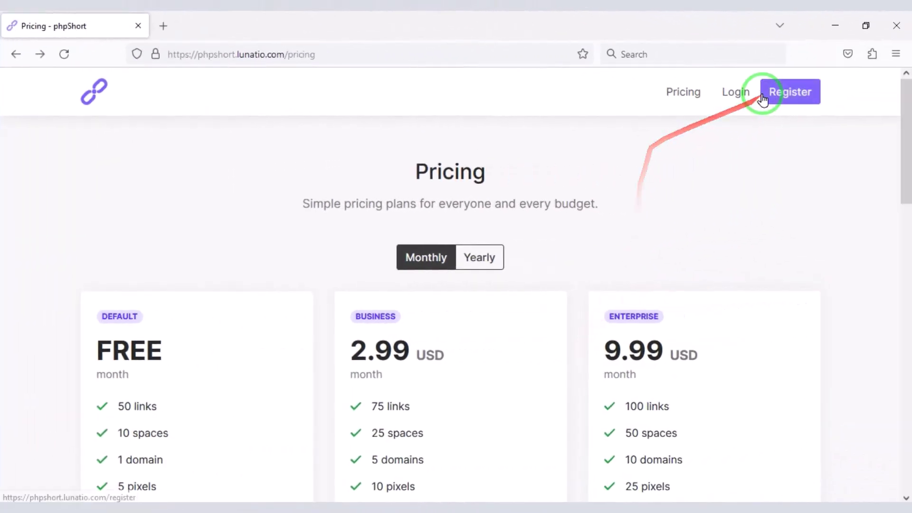
left_click(731, 92)
Step: Sign in with the demo credentials and expand Settings on the admin dashboard
left_click(204, 352)
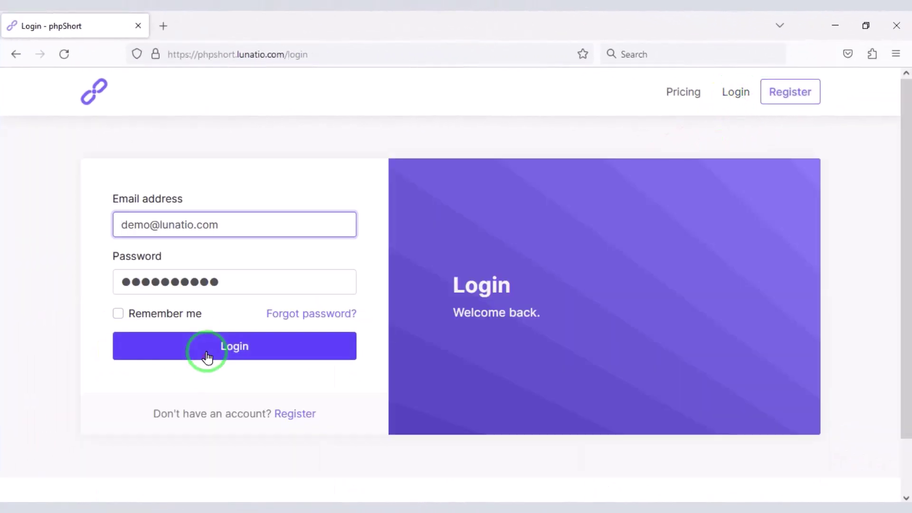
left_click(158, 139)
scroll(352, 422, "down", 10)
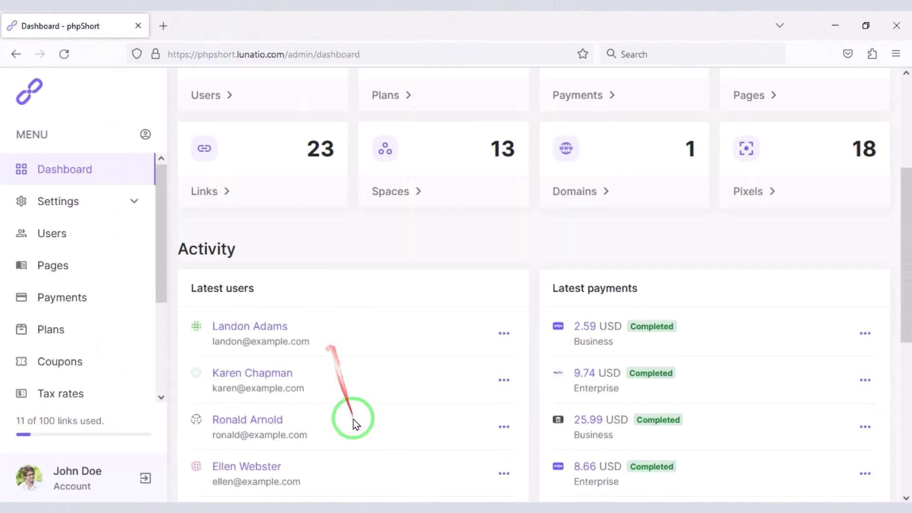
scroll(380, 468, "up", 5)
scroll(381, 468, "up", 4)
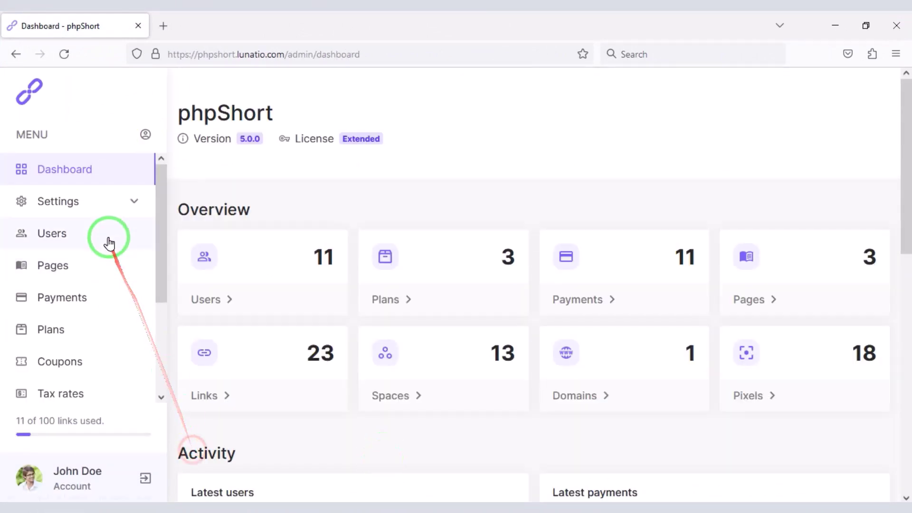
left_click(112, 212)
scroll(116, 266, "down", 8)
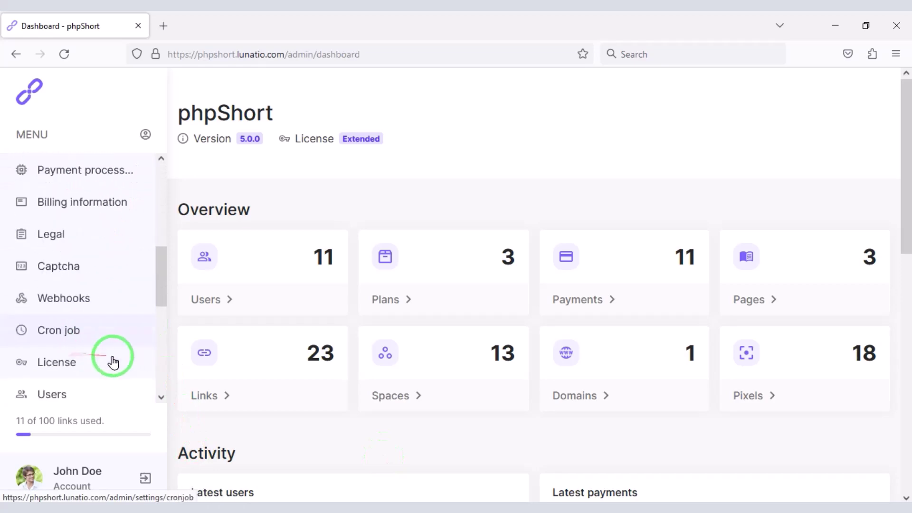
scroll(89, 384, "down", 5)
scroll(77, 326, "up", 10)
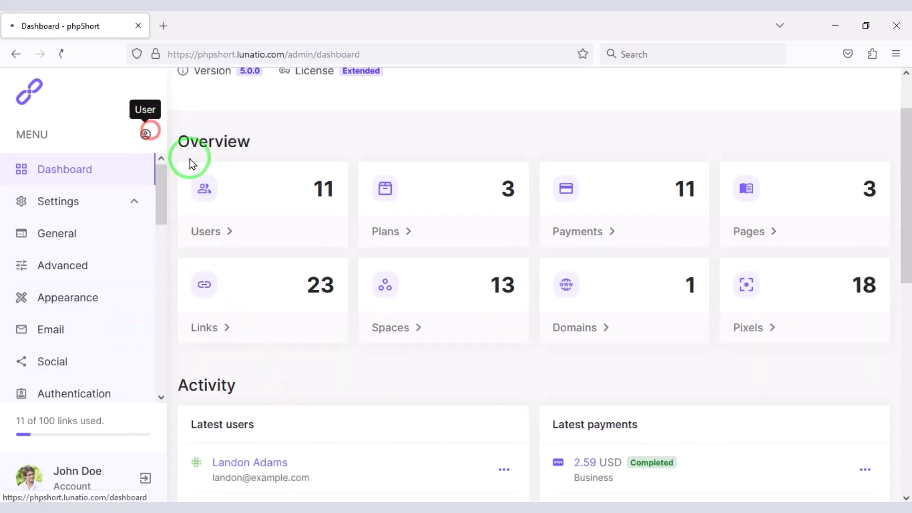
scroll(550, 366, "down", 7)
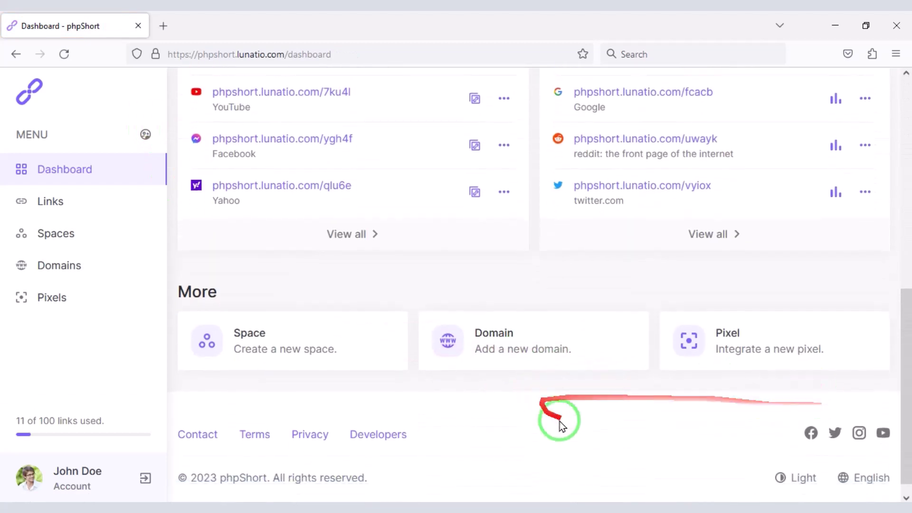
scroll(200, 228, "up", 5)
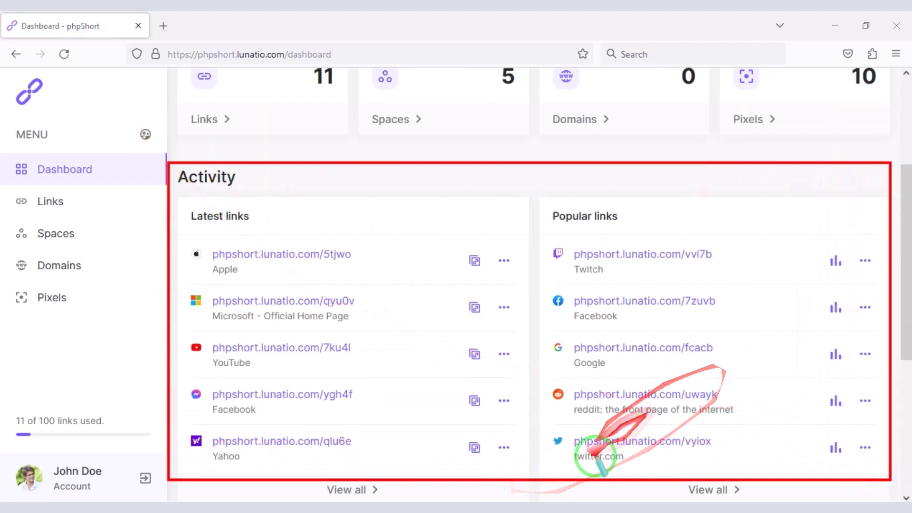
Step: Open Domains and start a new domain, focusing the domain name and custom index fields
left_click(78, 275)
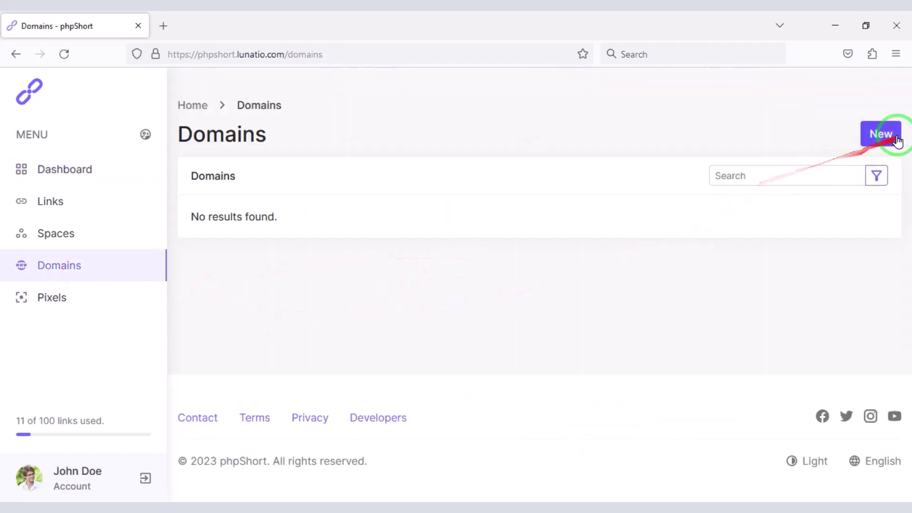
left_click(884, 133)
scroll(332, 285, "down", 1)
left_click(318, 208)
left_click(301, 277)
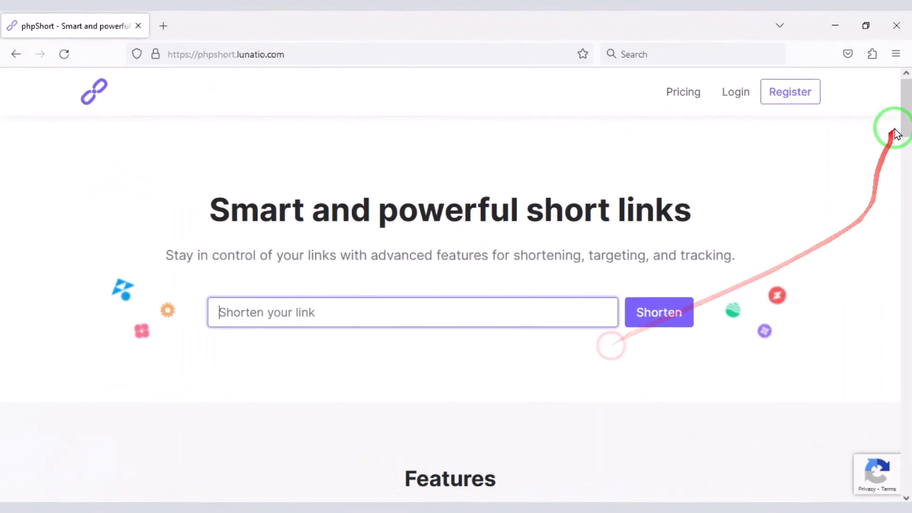
Step: Return to the admin dashboard at /admin/dashboard
left_click_drag(893, 126, 886, 468)
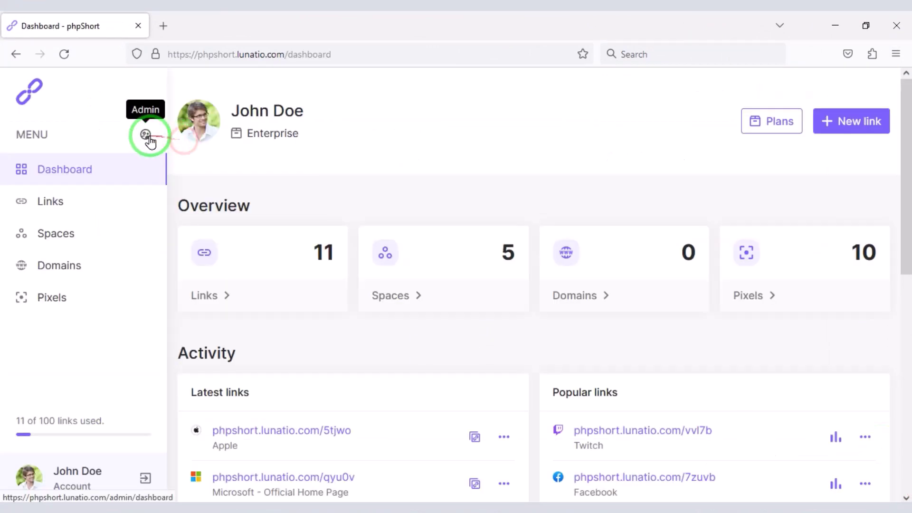
left_click(146, 135)
scroll(106, 361, "down", 3)
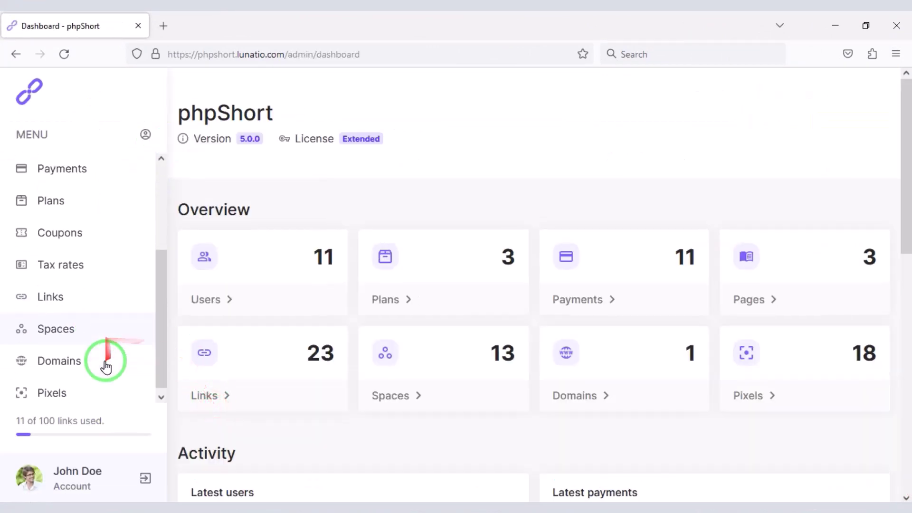
scroll(112, 387, "down", 2)
scroll(122, 375, "up", 5)
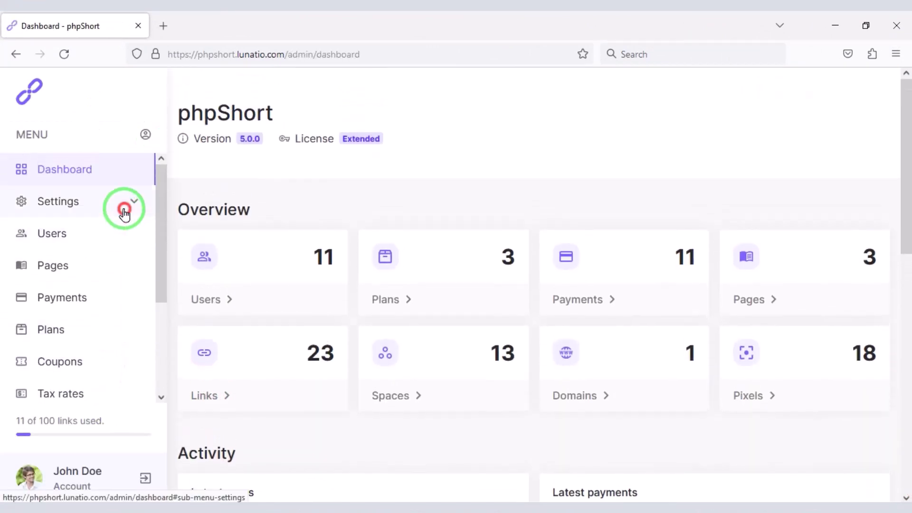
Step: Expand Settings in the sidebar and scroll through its category list
left_click(124, 209)
scroll(102, 336, "down", 3)
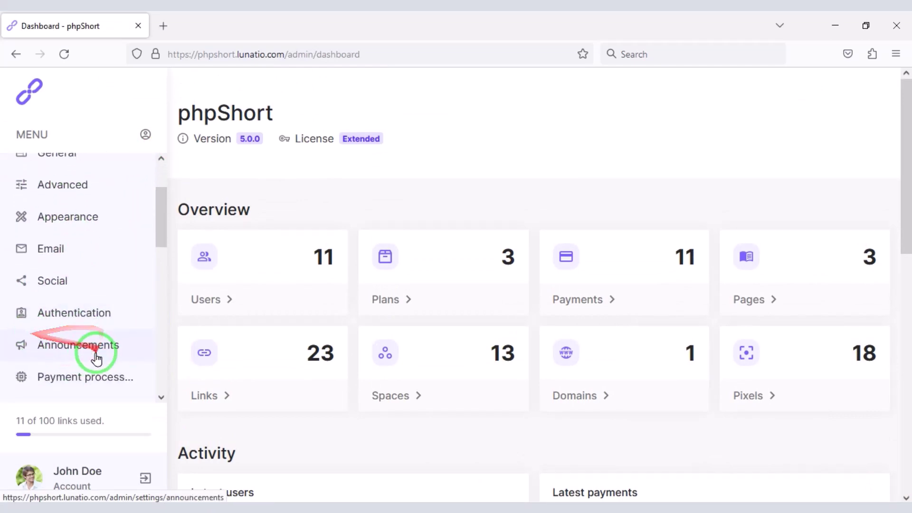
scroll(126, 361, "down", 6)
scroll(95, 375, "down", 8)
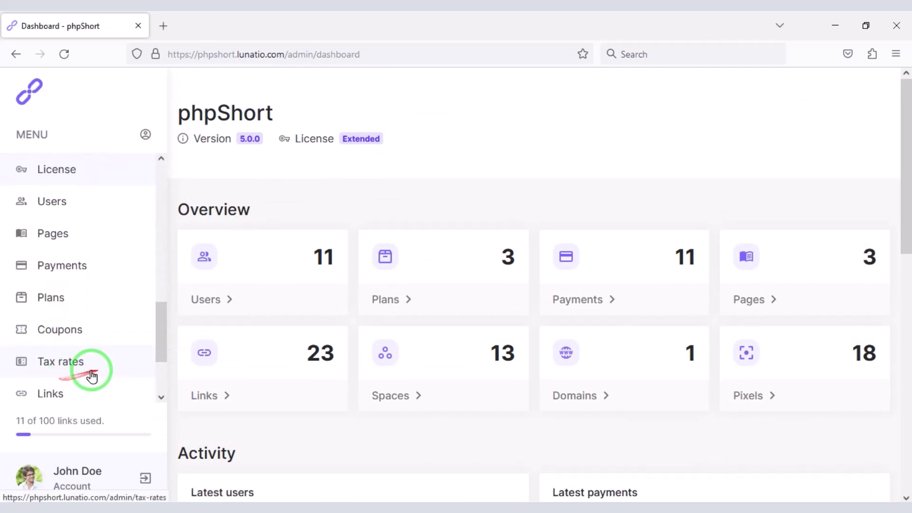
scroll(361, 404, "down", 2)
scroll(384, 435, "down", 10)
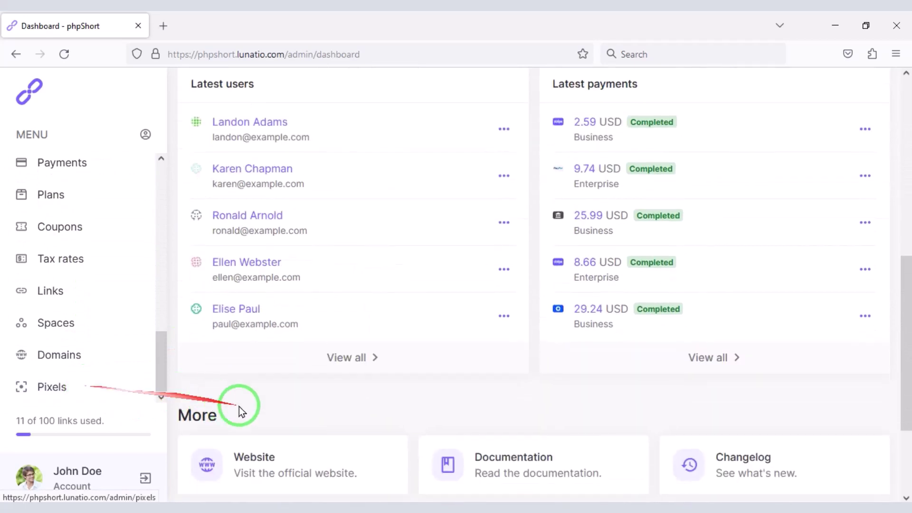
scroll(238, 380, "up", 4)
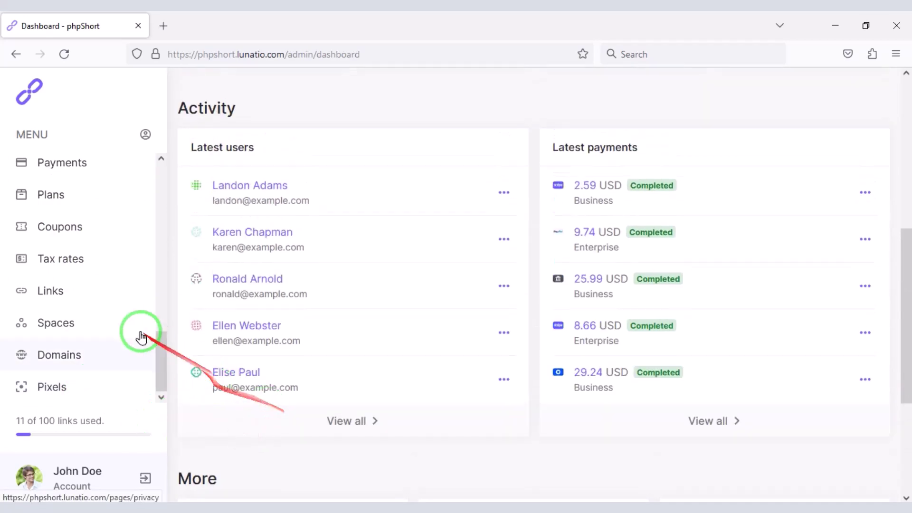
scroll(67, 299, "up", 8)
scroll(72, 299, "up", 4)
scroll(458, 301, "up", 5)
scroll(22, 243, "up", 5)
scroll(22, 244, "up", 2)
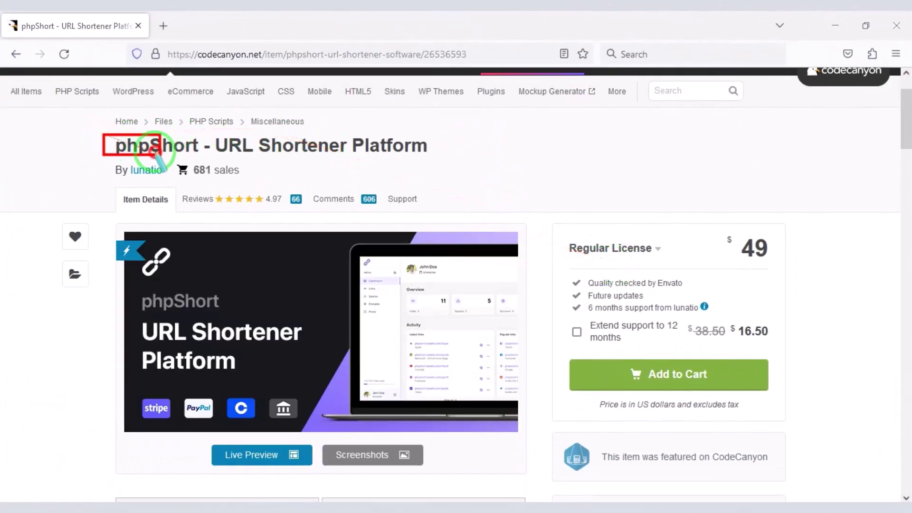
Step: Highlight the phpShort product title and scroll through the item description
mouse_move(151, 153)
left_mouse_down()
mouse_move(374, 173)
mouse_move(442, 169)
left_mouse_up()
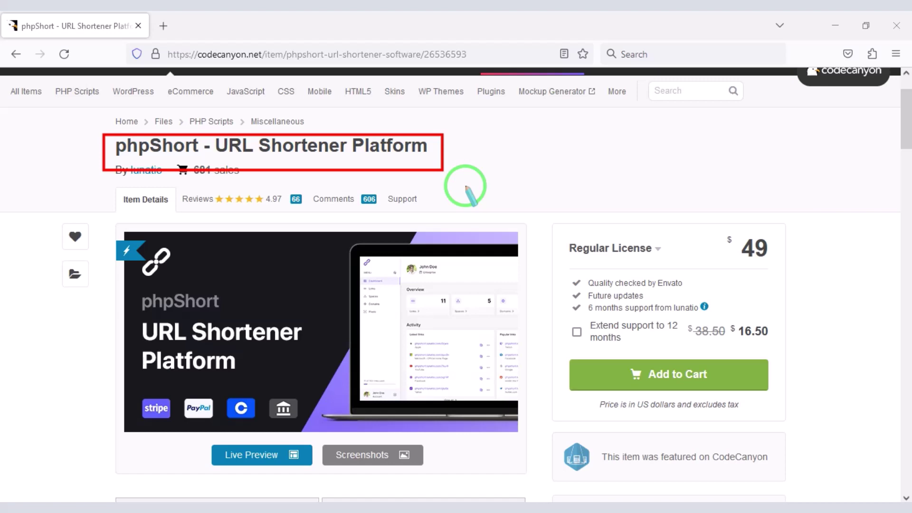
scroll(600, 316, "down", 12)
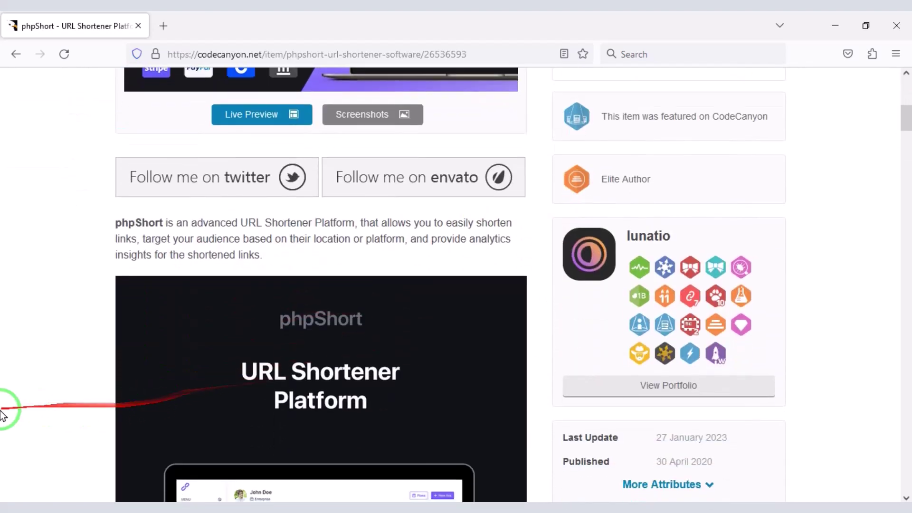
scroll(434, 386, "down", 13)
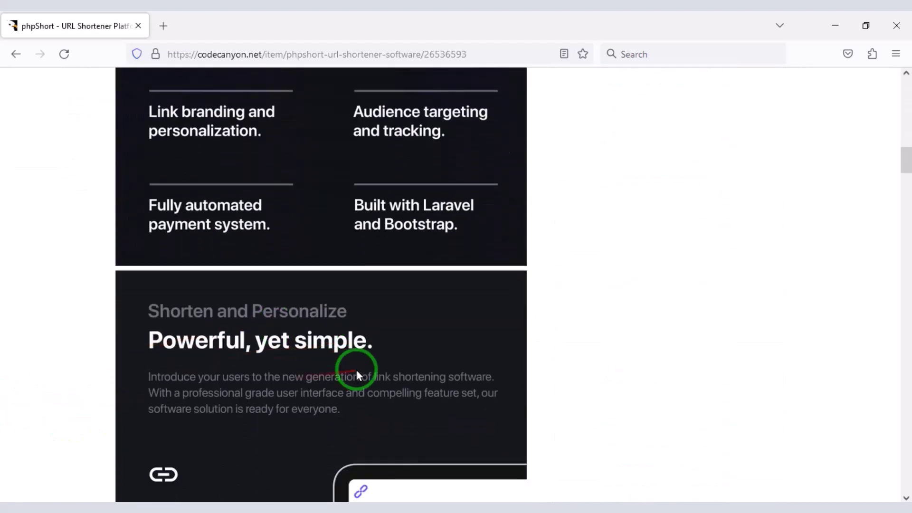
scroll(161, 390, "down", 13)
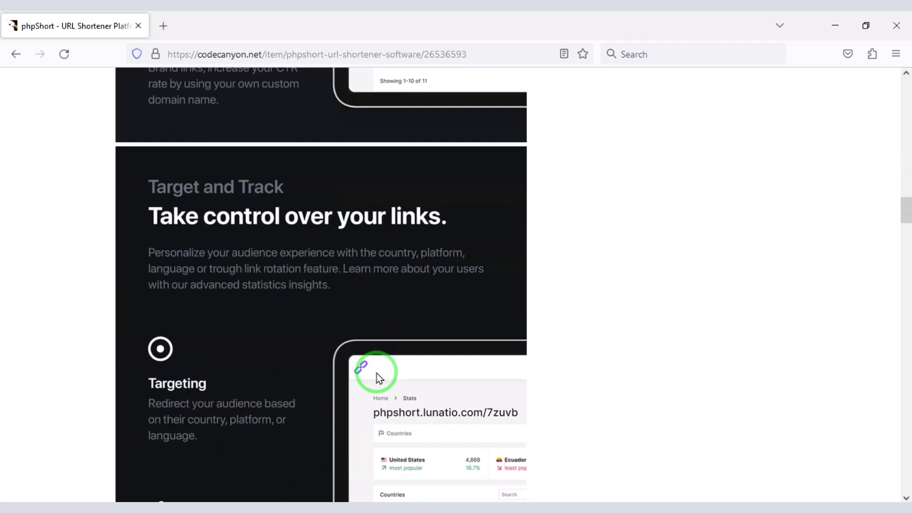
scroll(378, 373, "down", 13)
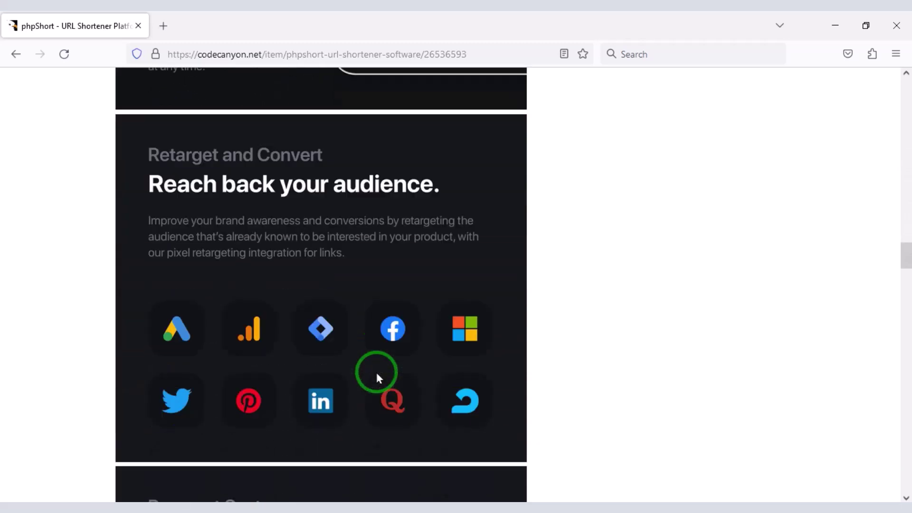
scroll(377, 375, "down", 13)
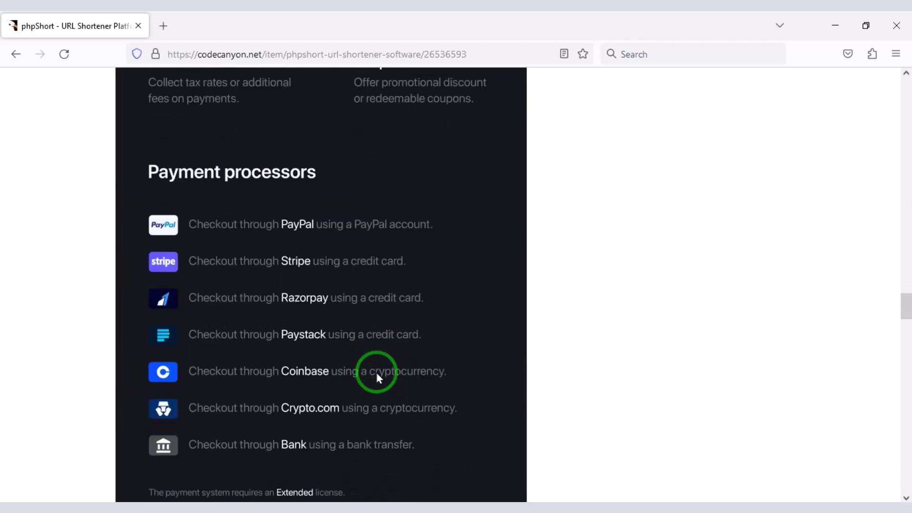
scroll(380, 372, "down", 13)
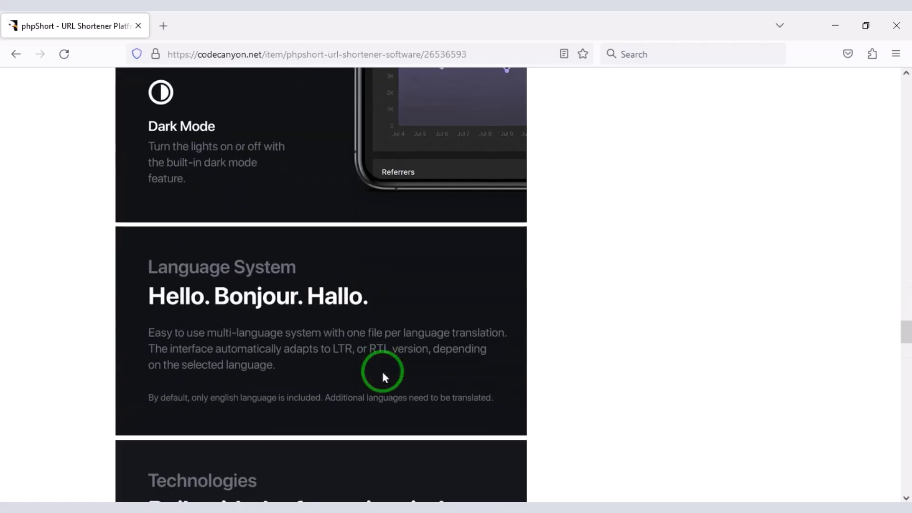
scroll(385, 372, "down", 13)
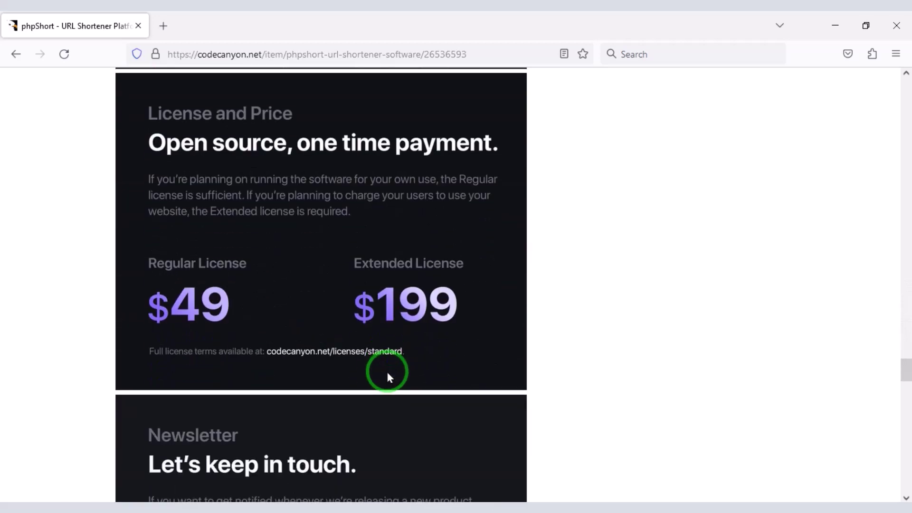
scroll(387, 372, "down", 12)
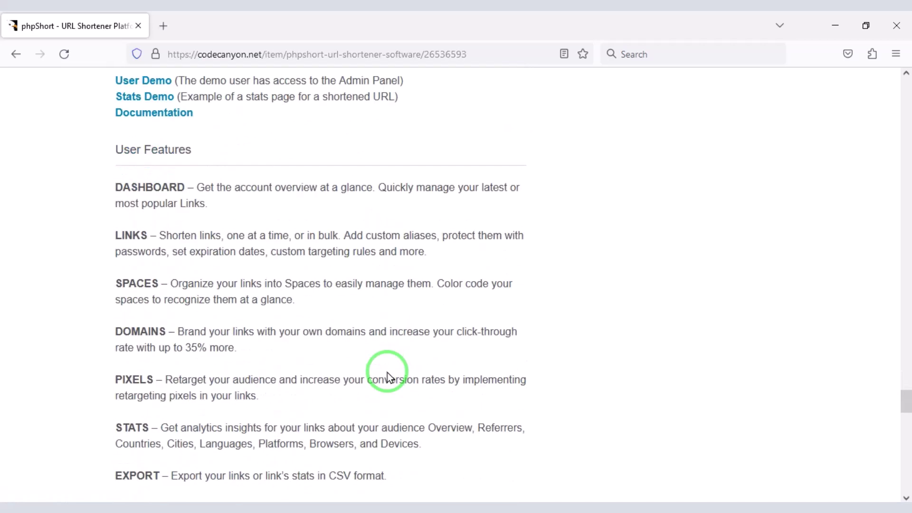
scroll(387, 372, "down", 8)
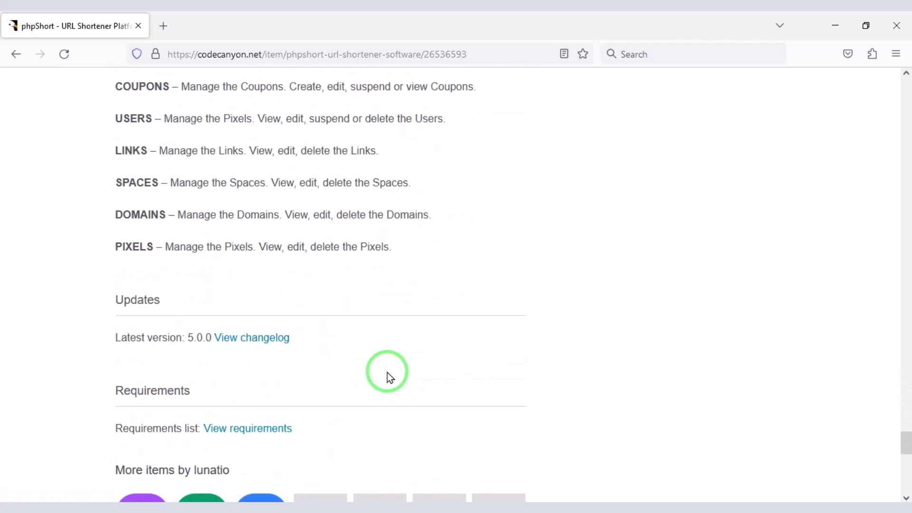
Step: Add phpShort to the cart with the $49 Regular License
scroll(575, 312, "up", 10)
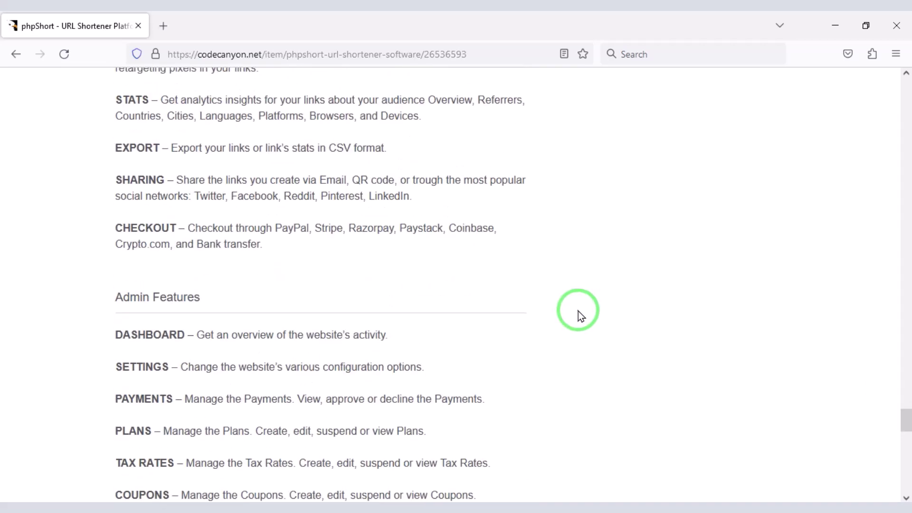
scroll(583, 316, "up", 18)
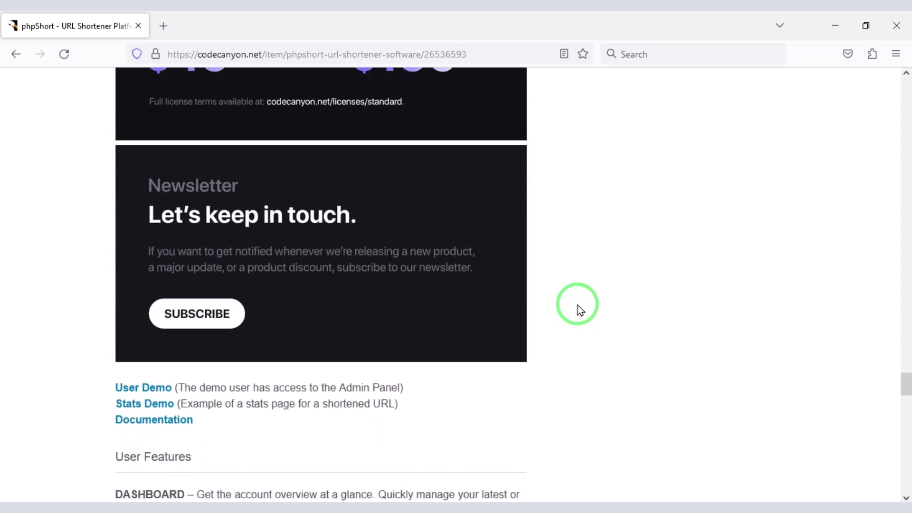
scroll(573, 301, "up", 15)
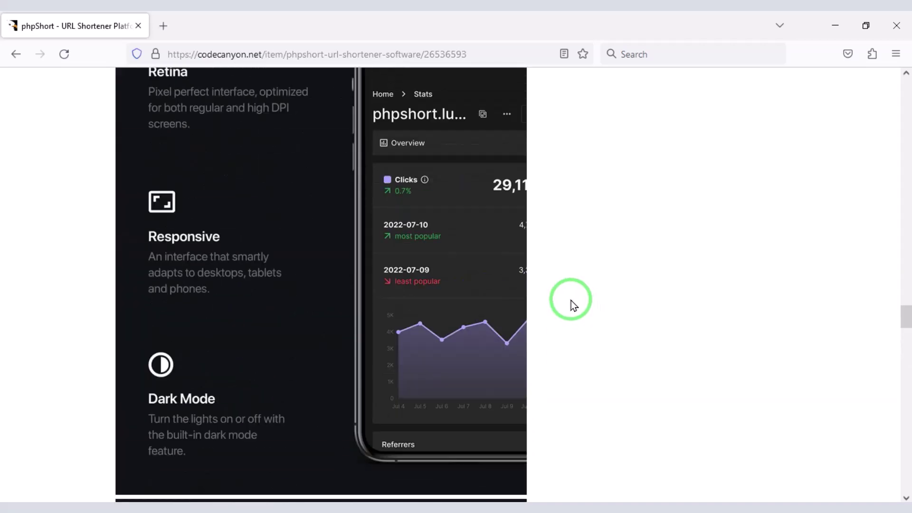
scroll(571, 300, "up", 15)
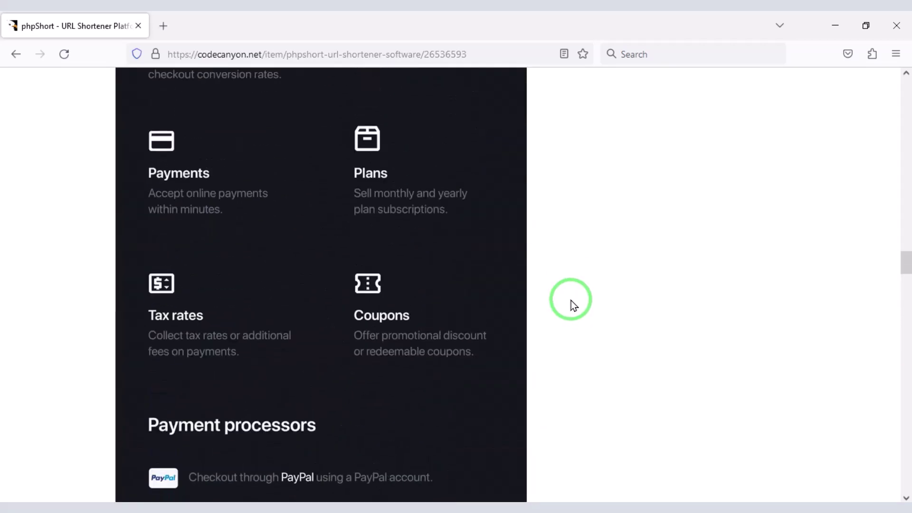
scroll(571, 301, "up", 15)
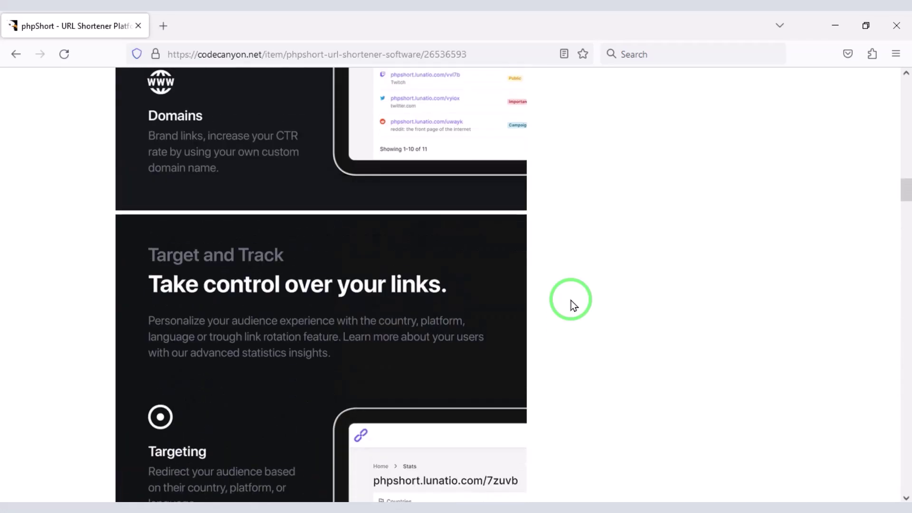
scroll(571, 300, "up", 15)
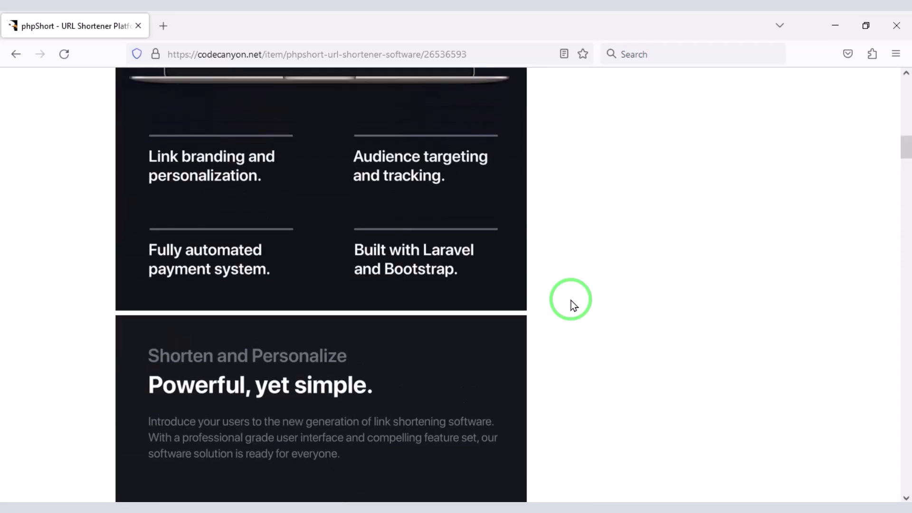
scroll(571, 300, "up", 15)
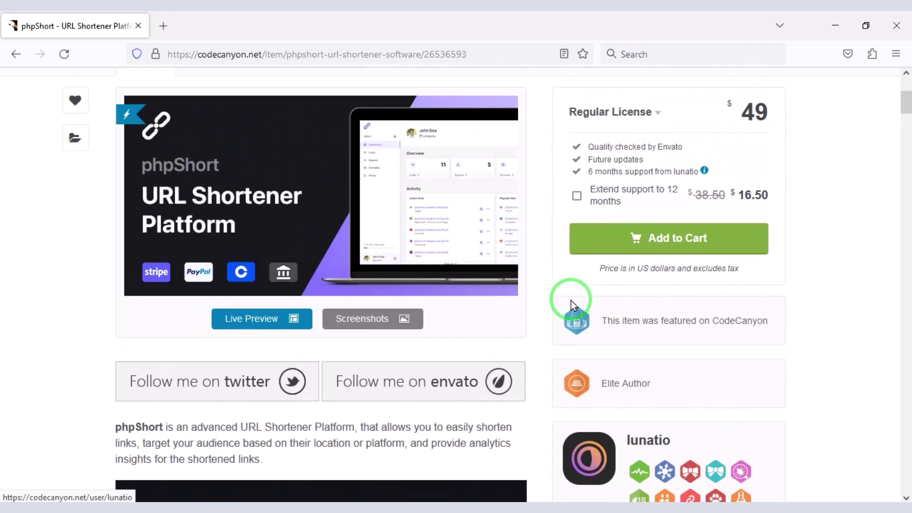
scroll(571, 301, "up", 3)
scroll(572, 300, "down", 3)
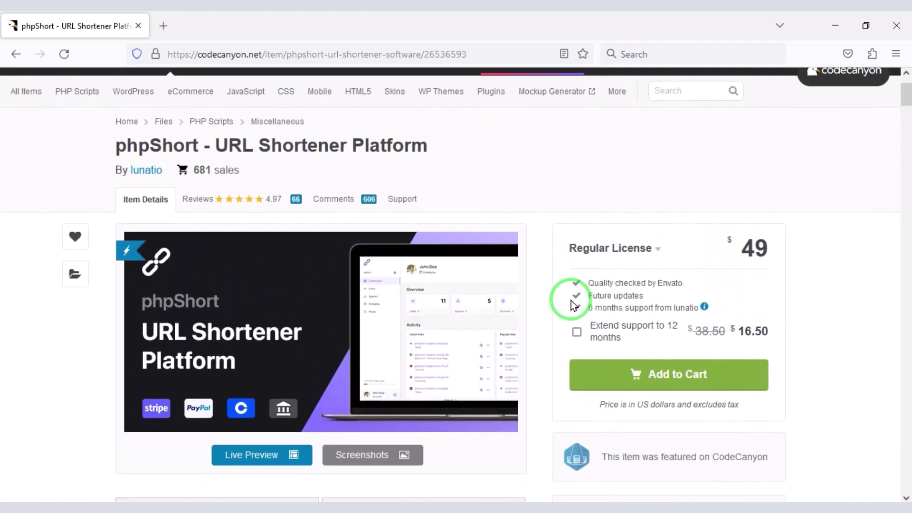
scroll(536, 177, "up", 2)
scroll(540, 175, "down", 4)
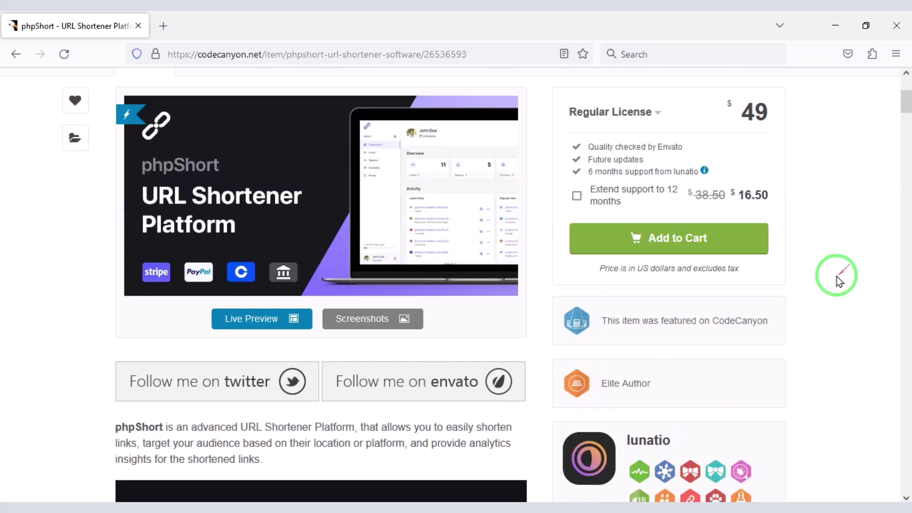
left_click(680, 243)
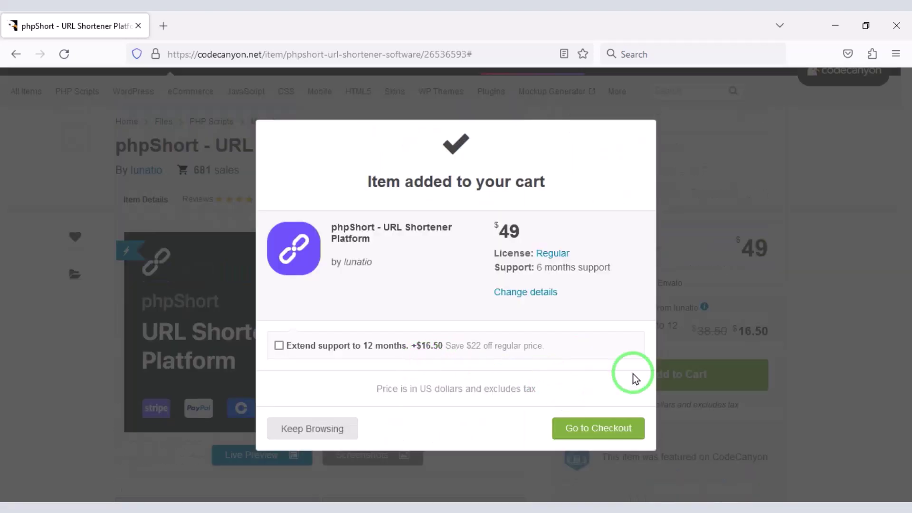
Step: Proceed to checkout with phpShort in the cart
left_click(612, 439)
scroll(401, 336, "down", 10)
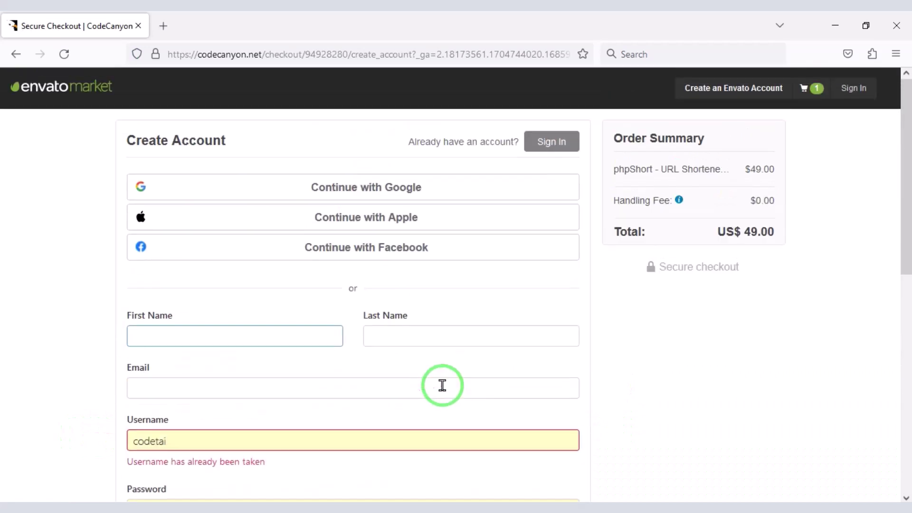
mouse_move(114, 161)
left_mouse_down()
mouse_move(186, 240)
mouse_move(557, 290)
mouse_move(591, 275)
left_mouse_up()
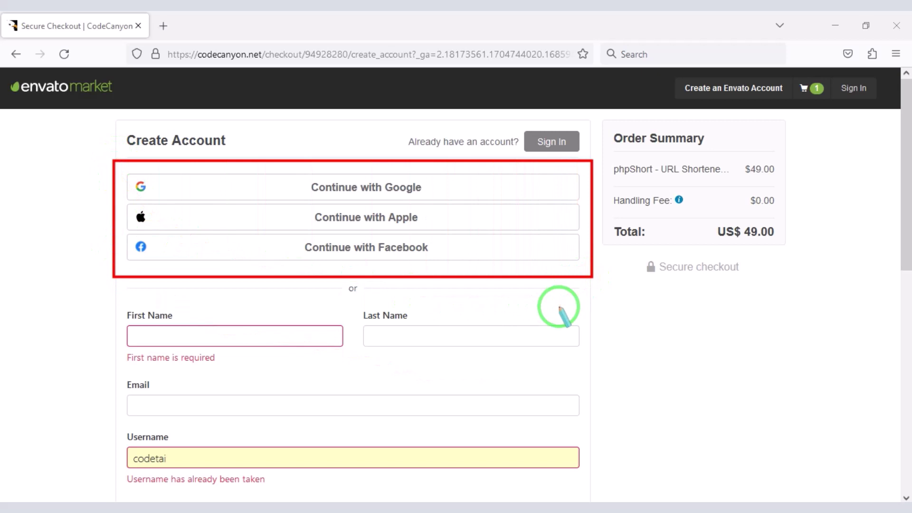
key("Escape")
scroll(346, 379, "down", 5)
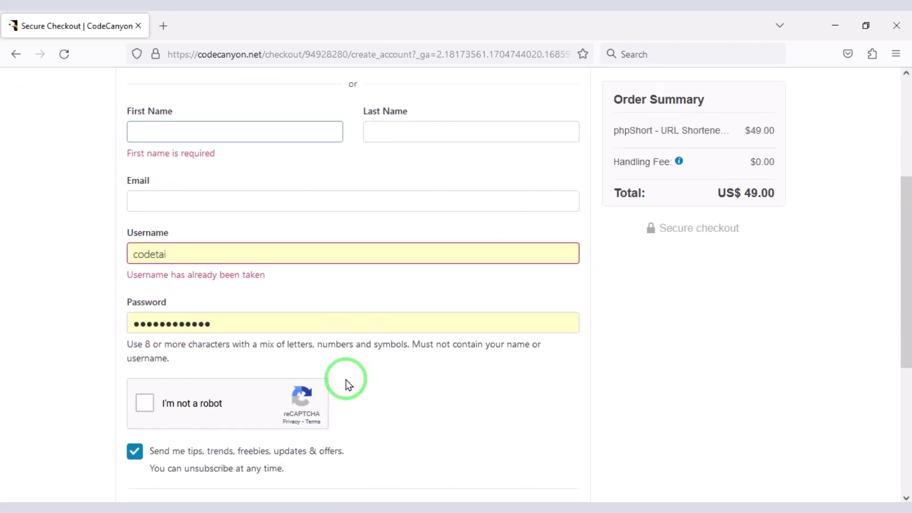
mouse_move(346, 380)
left_mouse_down()
mouse_move(92, 159)
mouse_move(121, 109)
left_mouse_up()
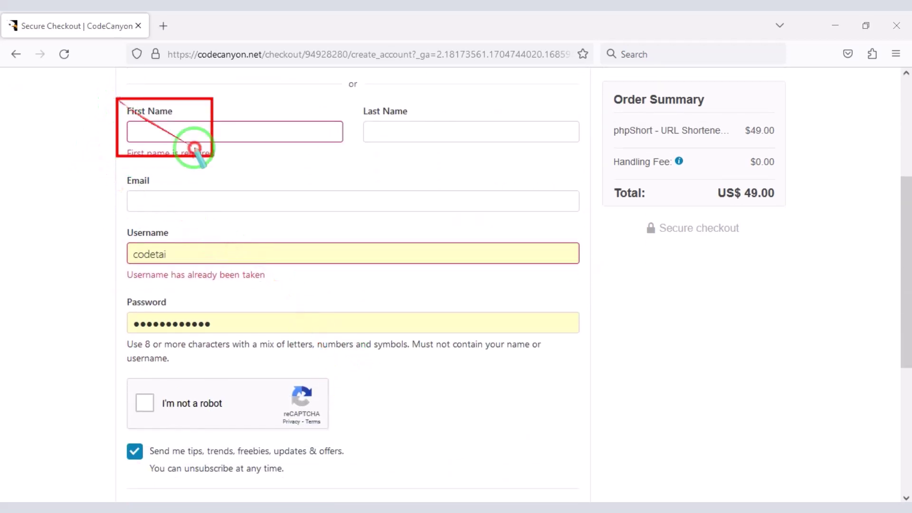
mouse_move(195, 148)
left_mouse_down()
mouse_move(607, 354)
mouse_move(601, 350)
left_mouse_up()
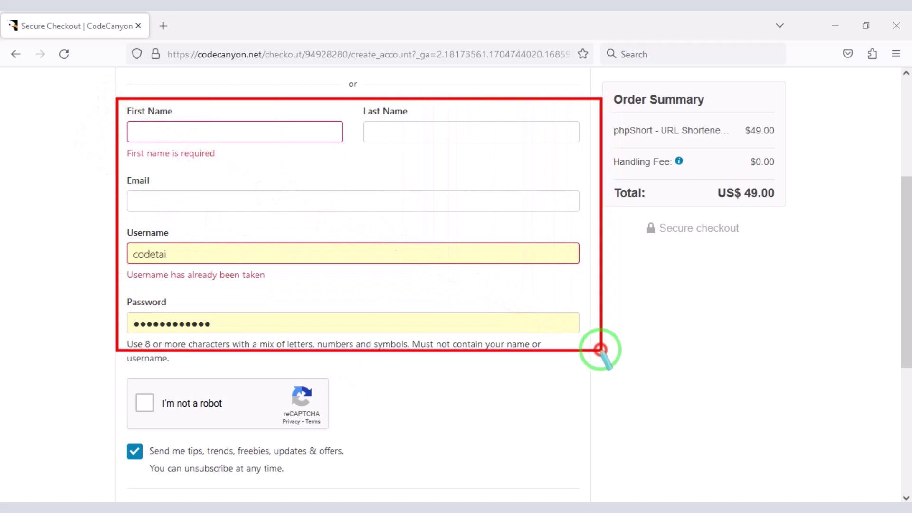
key("Escape")
scroll(389, 383, "down", 5)
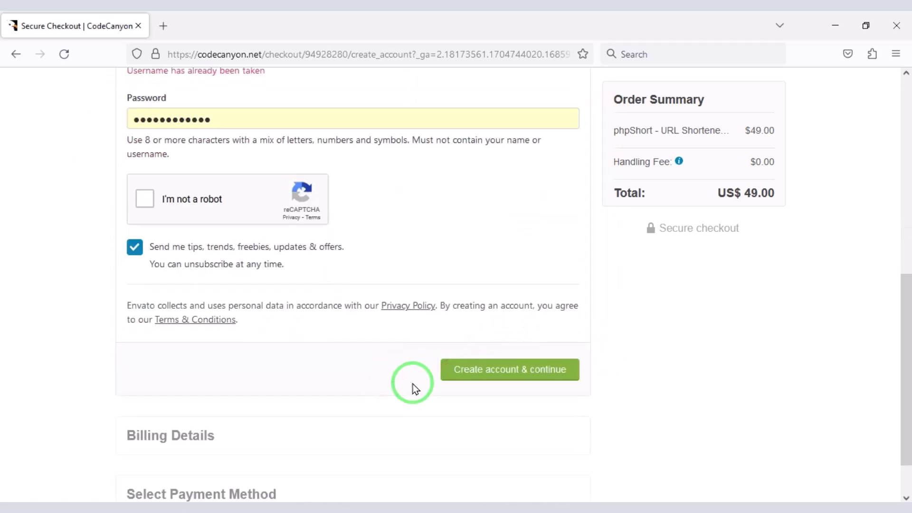
scroll(659, 367, "up", 10)
Step: Sign in with the existing account and open Billing Details for editing
left_click(551, 142)
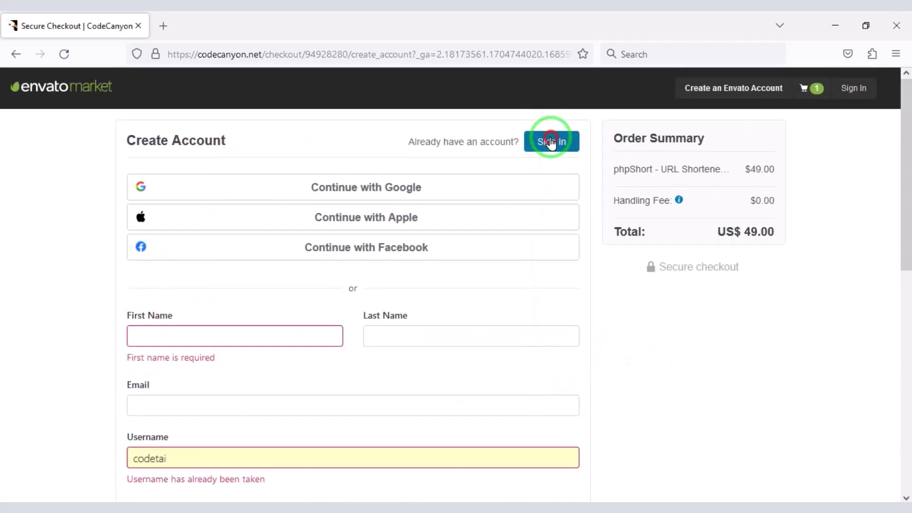
scroll(494, 301, "down", 3)
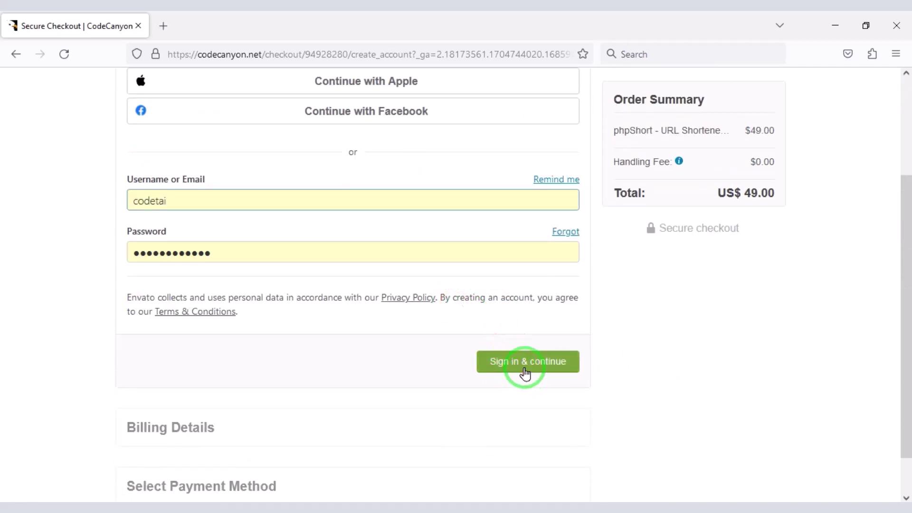
left_click(525, 373)
left_click(551, 246)
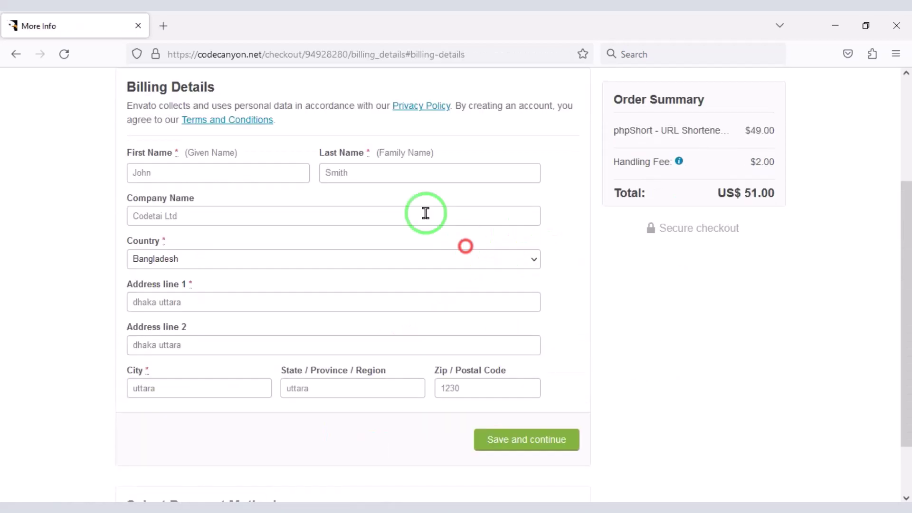
Step: Save the billing details and continue to the payment step
scroll(338, 178, "down", 2)
scroll(328, 183, "up", 2)
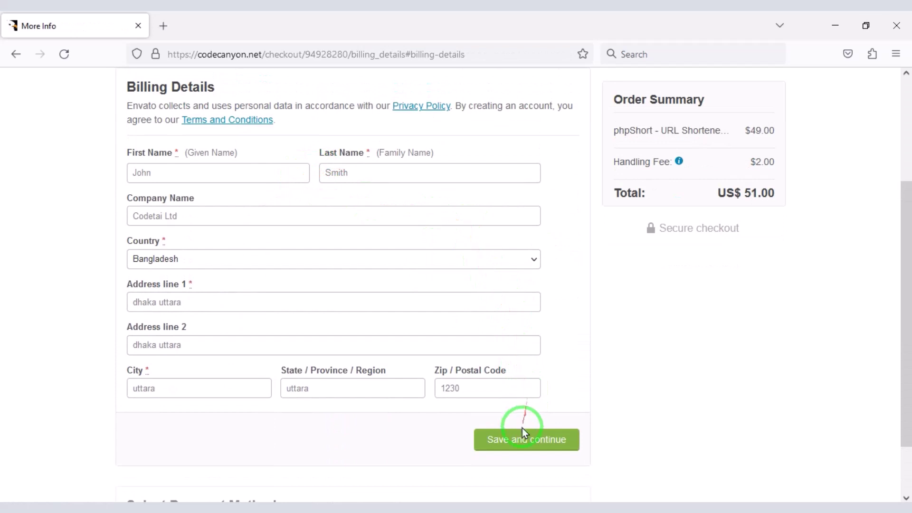
left_click(522, 441)
Step: Enter the card's security code and pay securely for phpShort
left_click_drag(113, 243, 253, 297)
left_click_drag(273, 241, 404, 302)
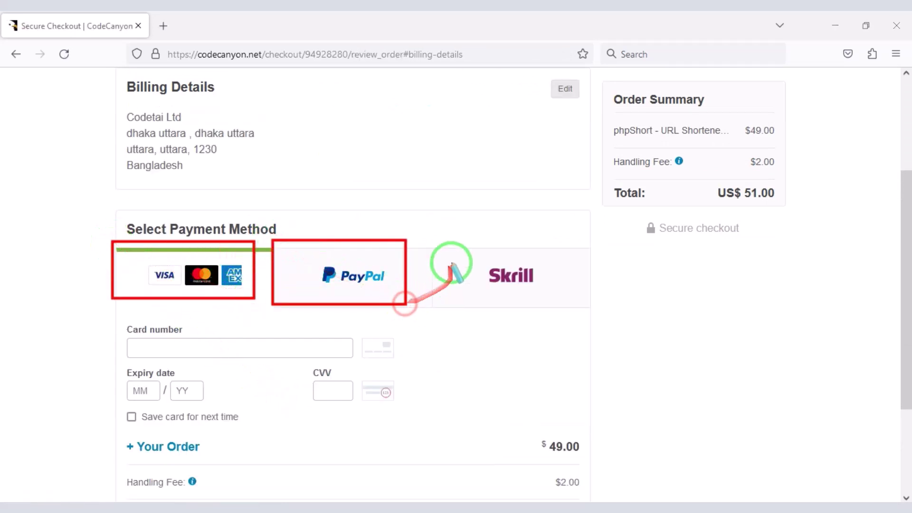
left_click_drag(483, 275, 555, 301)
scroll(504, 298, "down", 3)
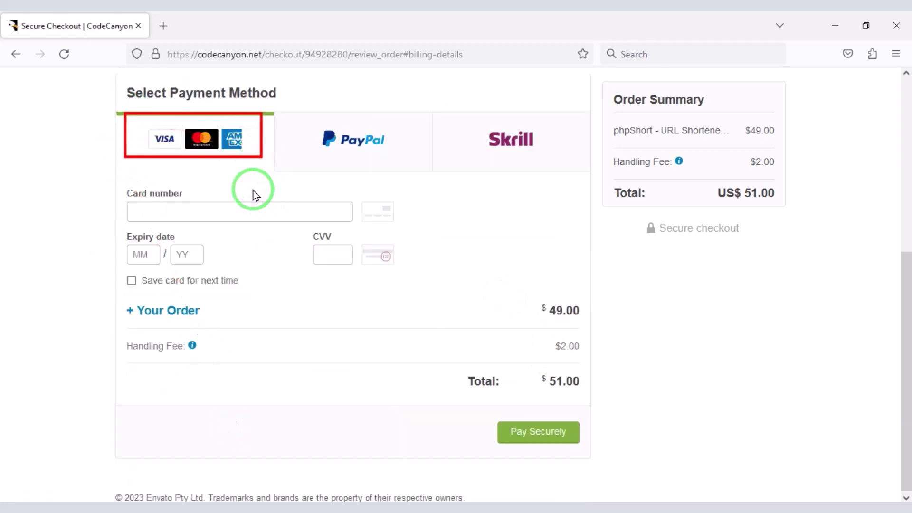
left_click_drag(253, 190, 124, 196)
left_click_drag(204, 241, 405, 275)
right_click(284, 288)
left_click(286, 248)
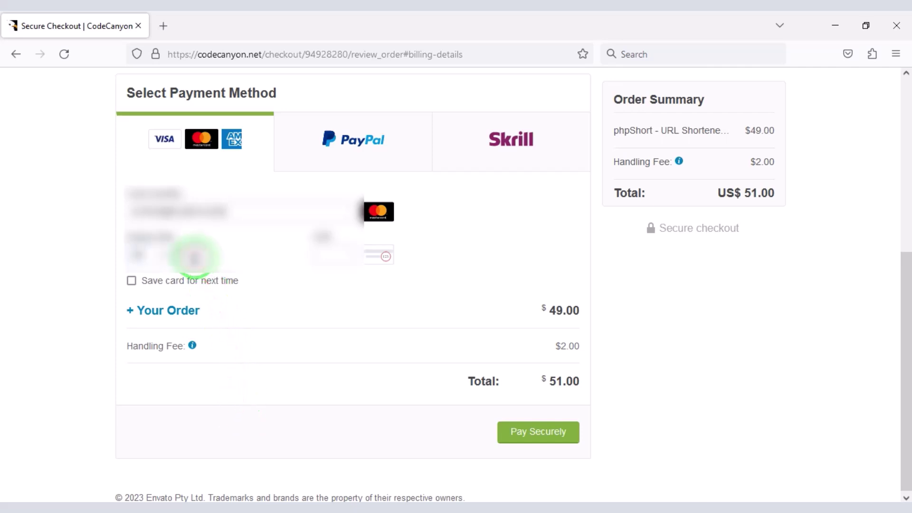
left_click(334, 253)
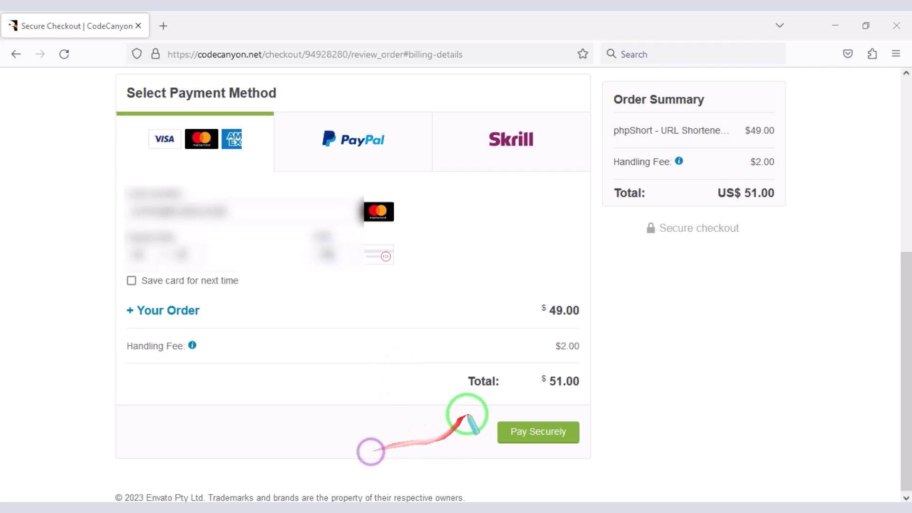
left_click(530, 440)
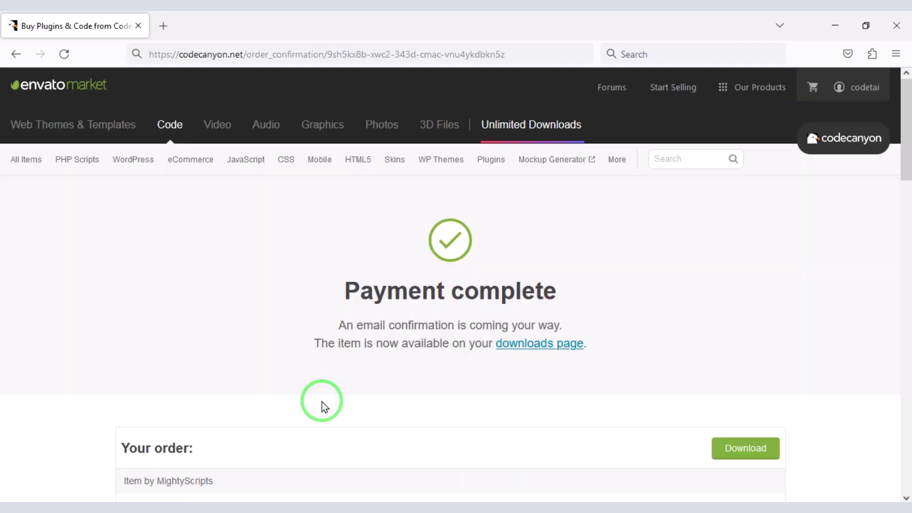
Step: Download phpShort's All files & documentation ZIP and license certificate from Downloads
left_click(852, 95)
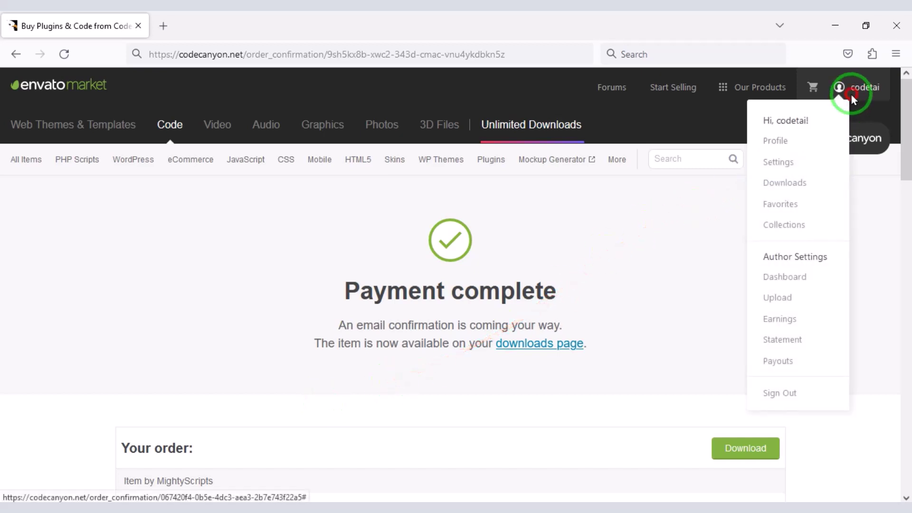
left_click(800, 189)
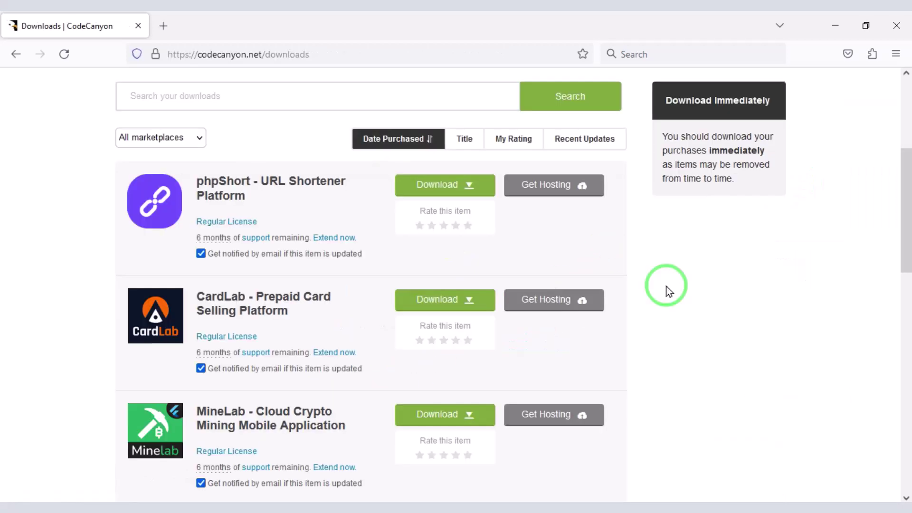
left_click(434, 188)
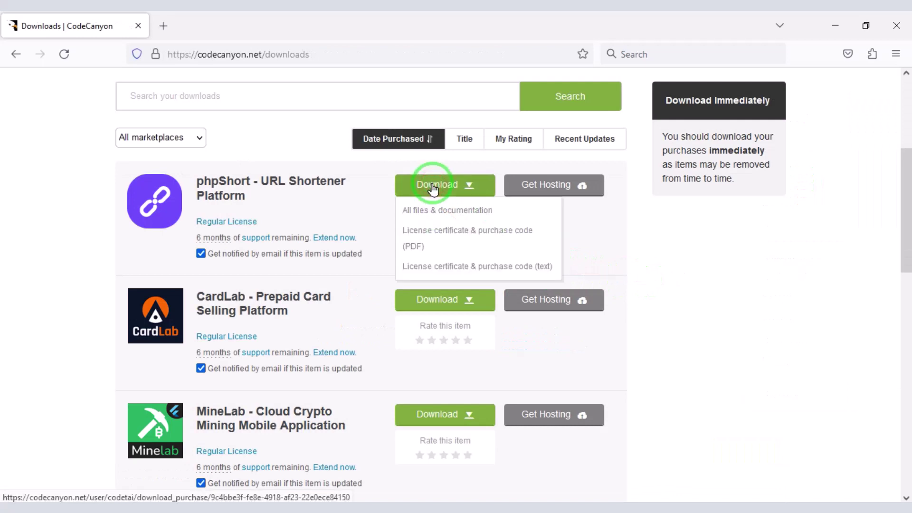
mouse_move(393, 201)
left_mouse_down()
mouse_move(421, 215)
mouse_move(502, 220)
left_mouse_up()
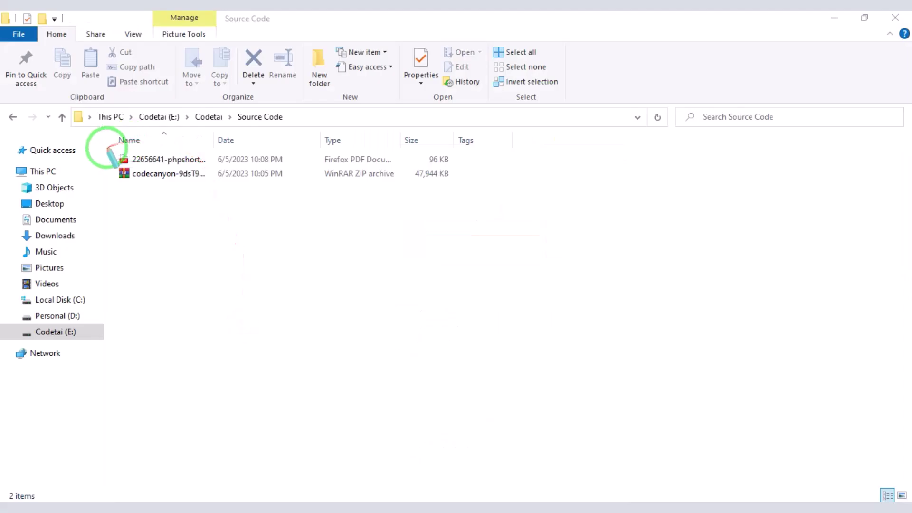
left_click_drag(106, 148, 454, 185)
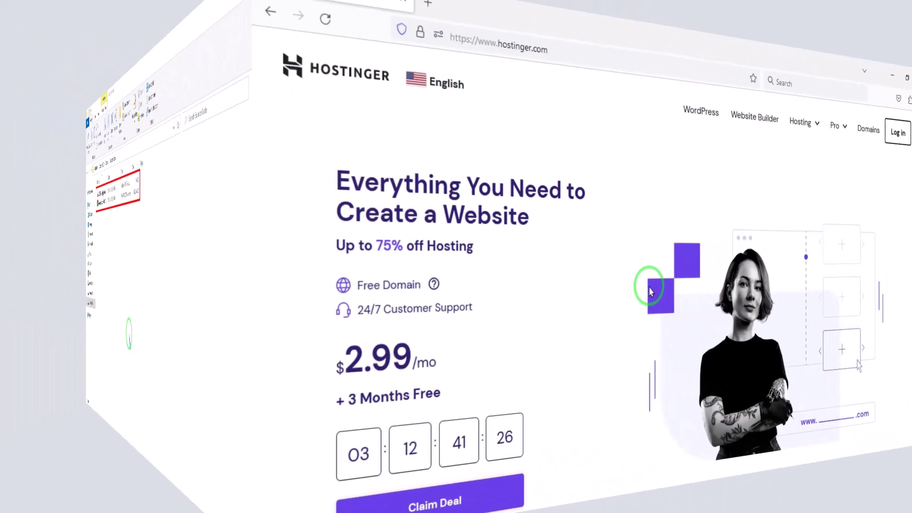
Step: Scroll the Hostinger homepage through plan features, data centre locations and Trustpilot reviews
scroll(427, 290, "down", 2)
scroll(430, 293, "down", 2)
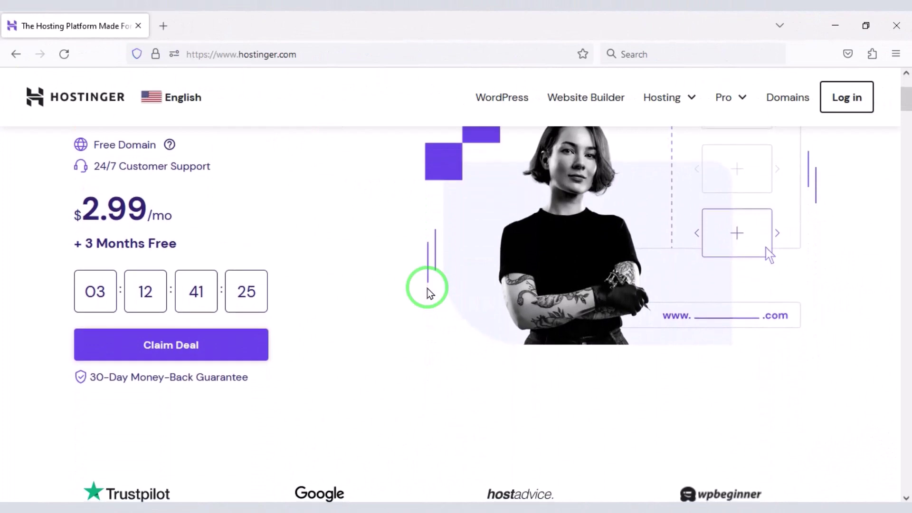
scroll(430, 293, "down", 2)
scroll(429, 291, "down", 6)
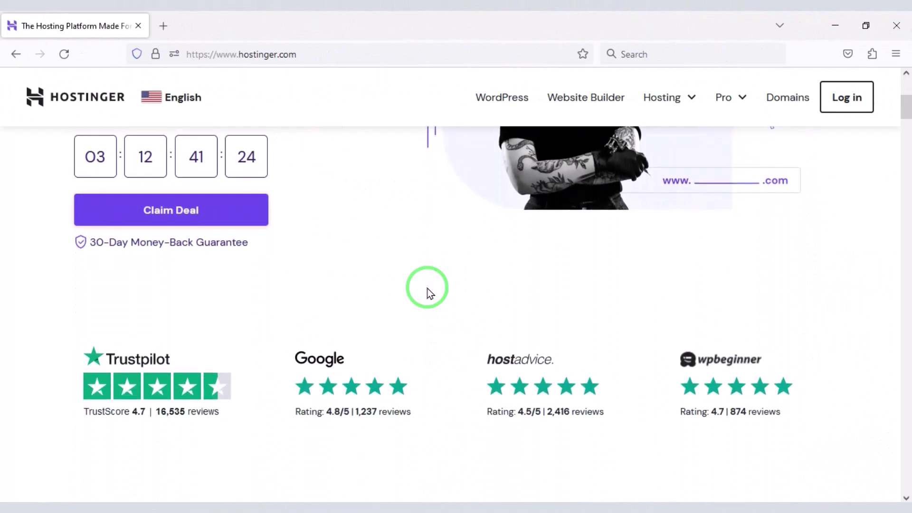
scroll(427, 288, "down", 8)
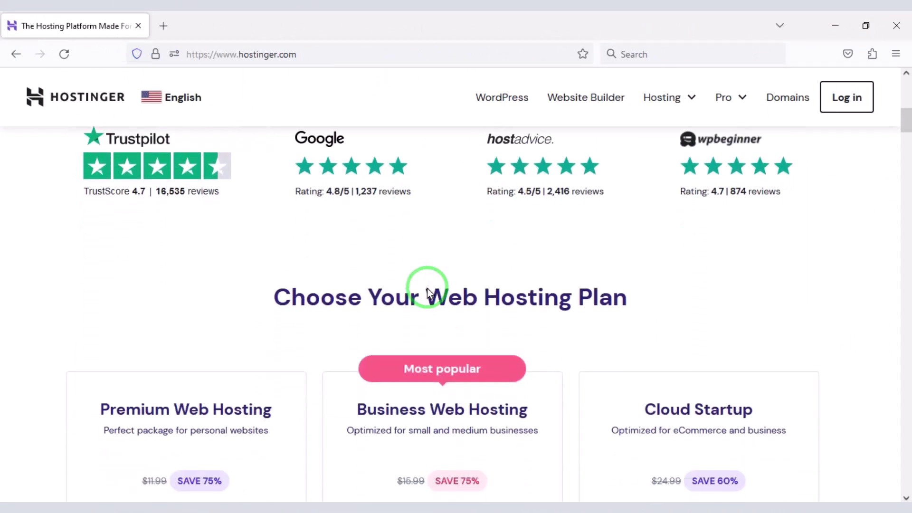
scroll(427, 289, "down", 5)
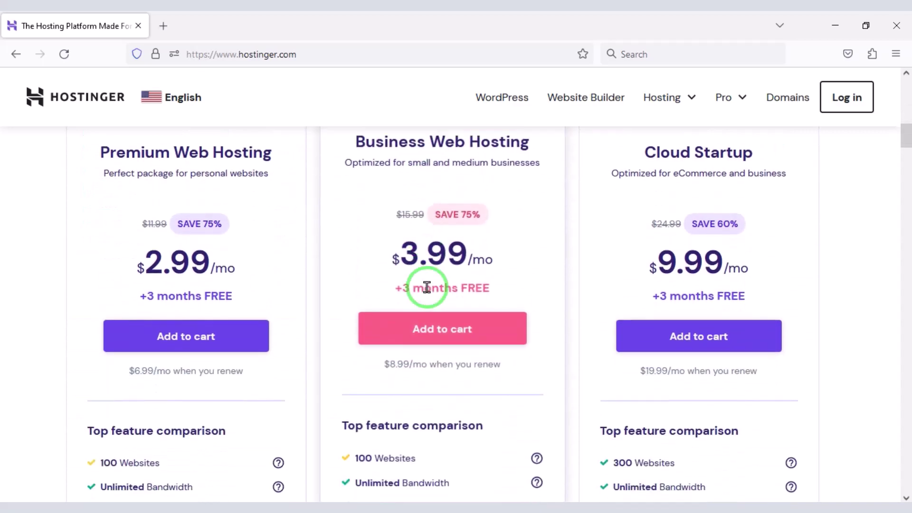
scroll(428, 290, "down", 10)
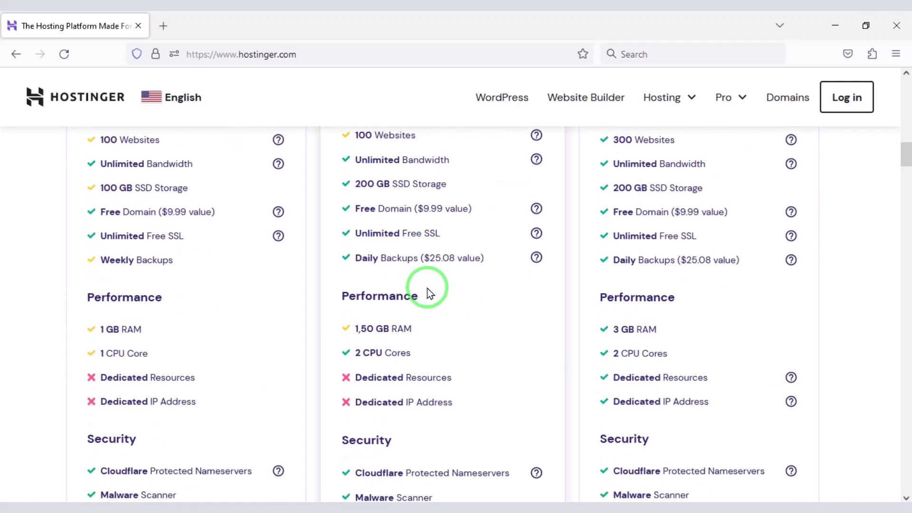
scroll(428, 291, "down", 4)
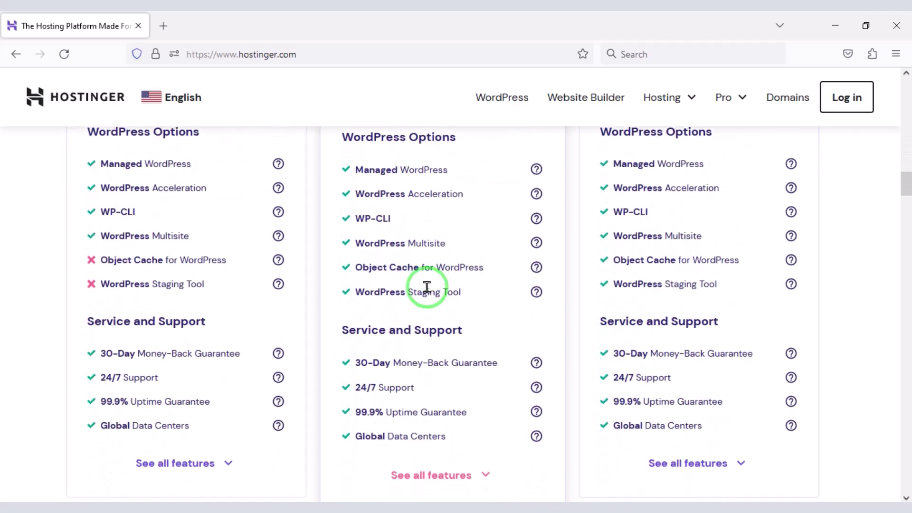
scroll(428, 289, "down", 5)
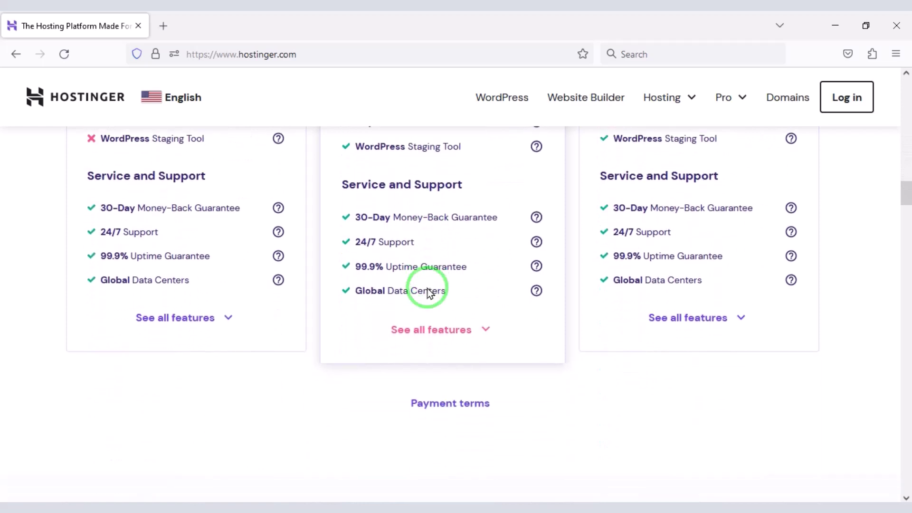
scroll(427, 288, "down", 5)
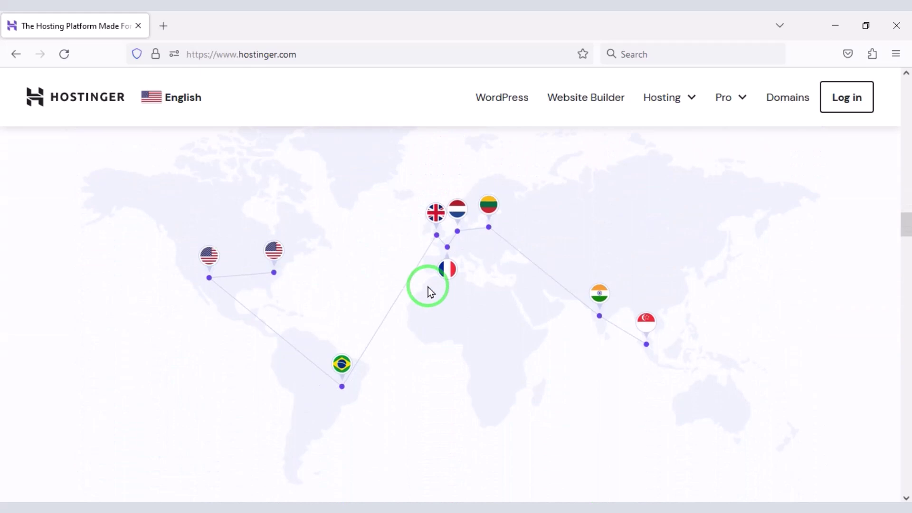
scroll(429, 287, "down", 5)
scroll(429, 287, "down", 8)
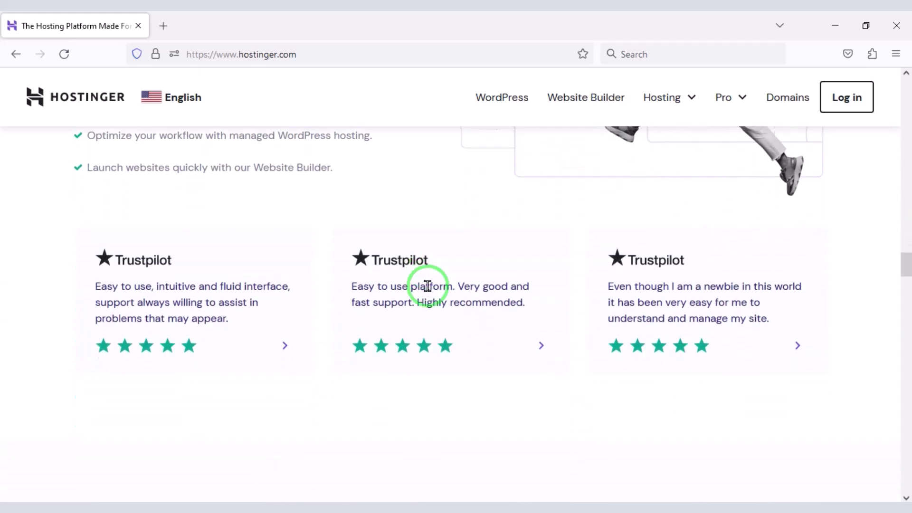
scroll(427, 286, "down", 1)
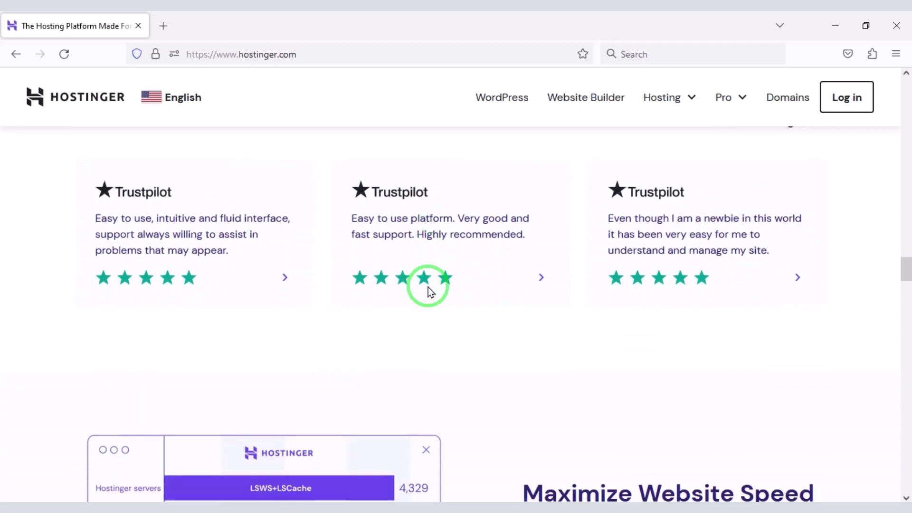
Step: Open the Web Hosting plans page from the Hosting dropdown
left_click(661, 99)
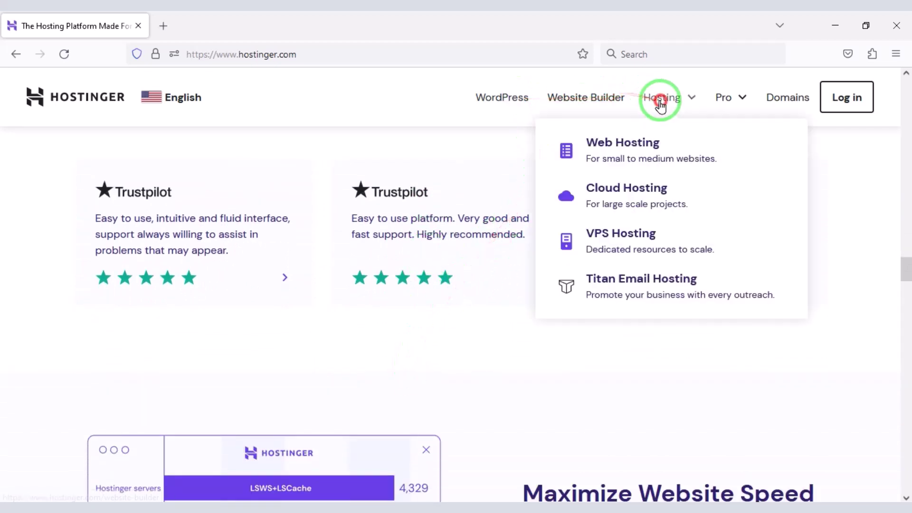
left_click(654, 152)
scroll(428, 261, "down", 10)
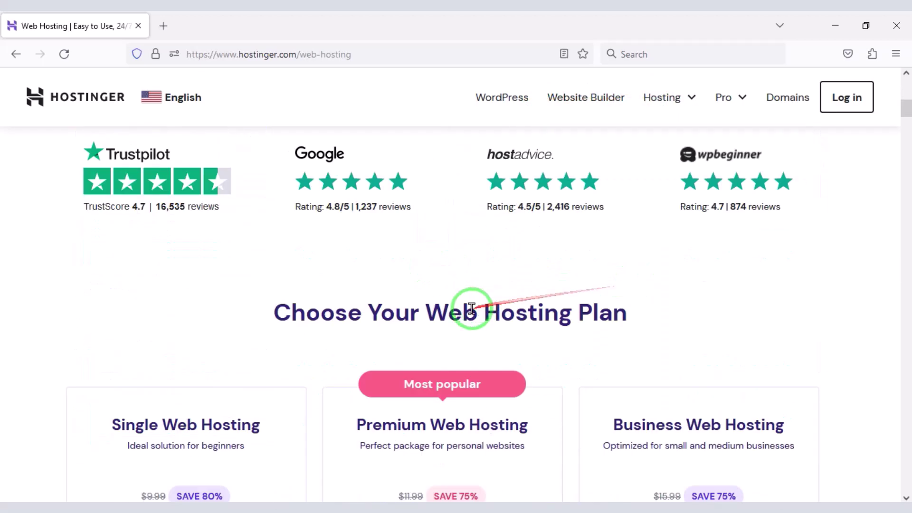
scroll(436, 350, "down", 8)
scroll(438, 417, "up", 3)
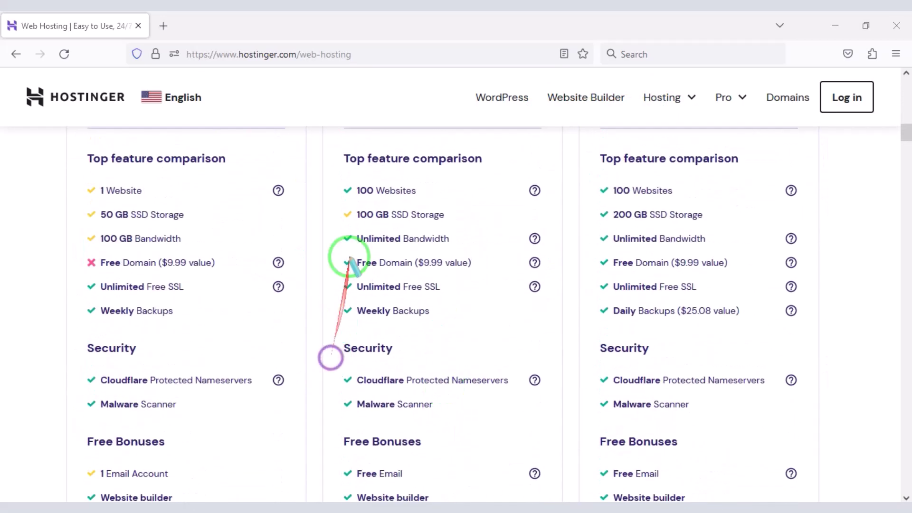
Step: Compare the plans' free domain, 30-Day Money-Back Guarantee and 24/7 Support rows
mouse_move(330, 248)
left_mouse_down()
mouse_move(576, 305)
mouse_move(820, 285)
mouse_move(819, 264)
mouse_move(809, 269)
left_mouse_up()
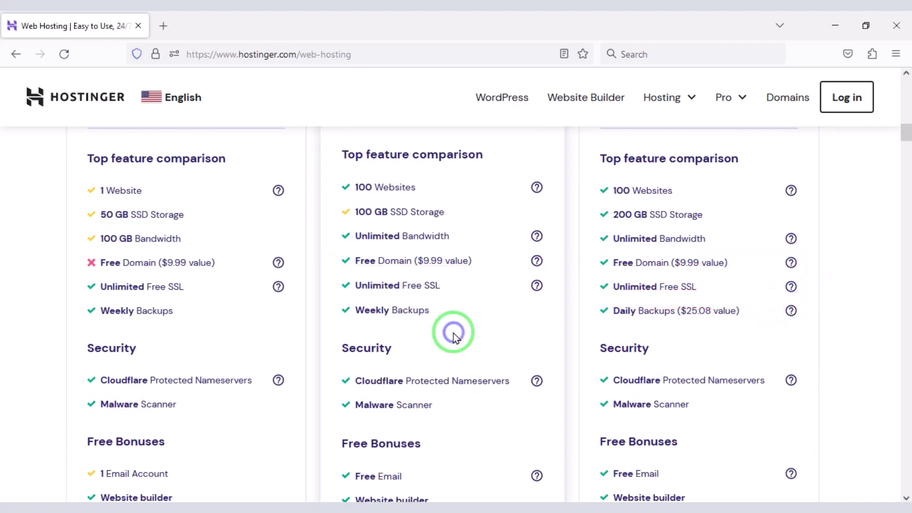
scroll(456, 328, "down", 10)
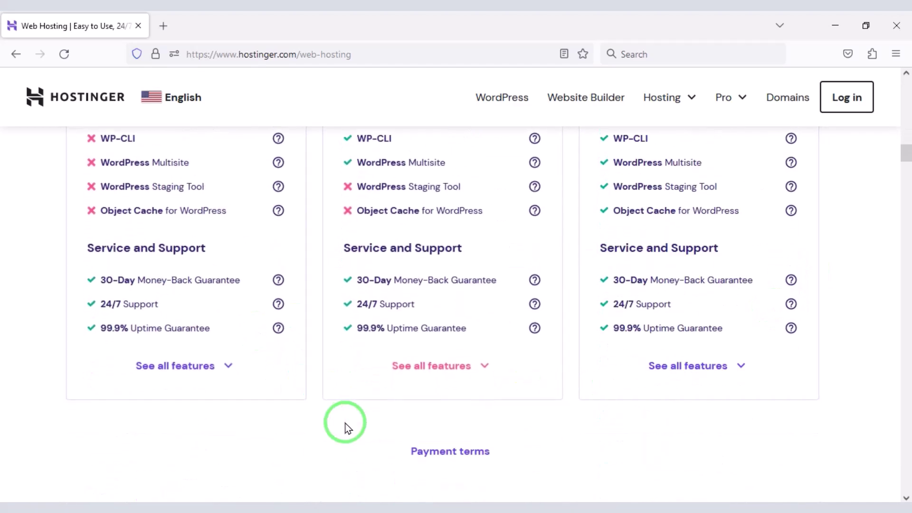
mouse_move(65, 265)
left_mouse_down()
mouse_move(278, 292)
mouse_move(707, 302)
mouse_move(807, 293)
left_mouse_up()
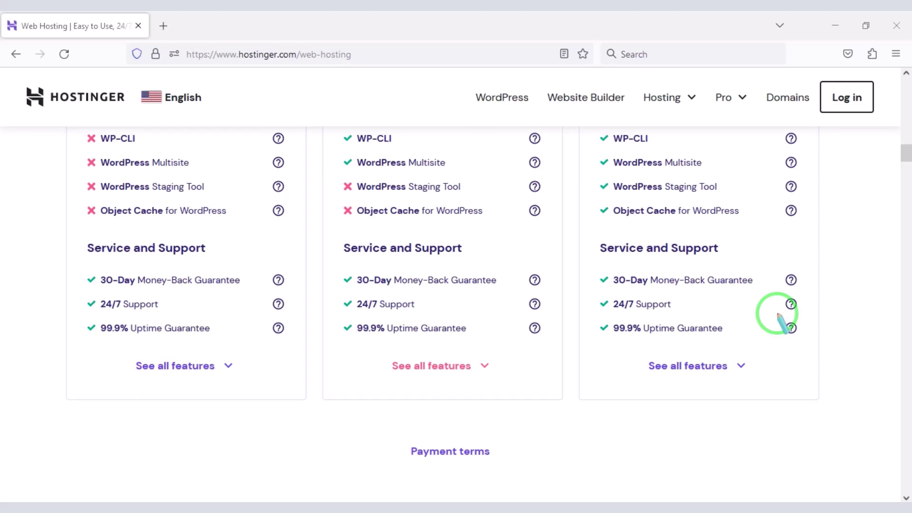
mouse_move(69, 295)
left_mouse_down()
mouse_move(303, 325)
mouse_move(743, 338)
mouse_move(814, 315)
left_mouse_up()
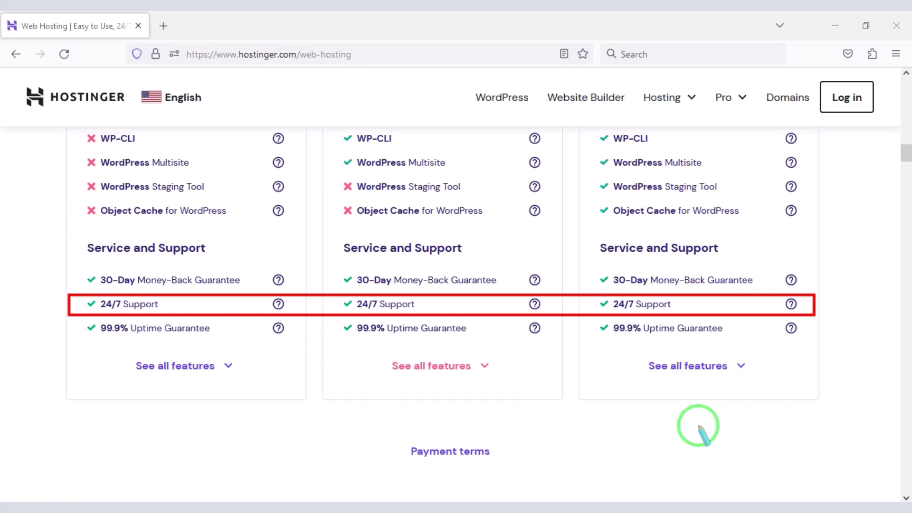
scroll(698, 426, "up", 10)
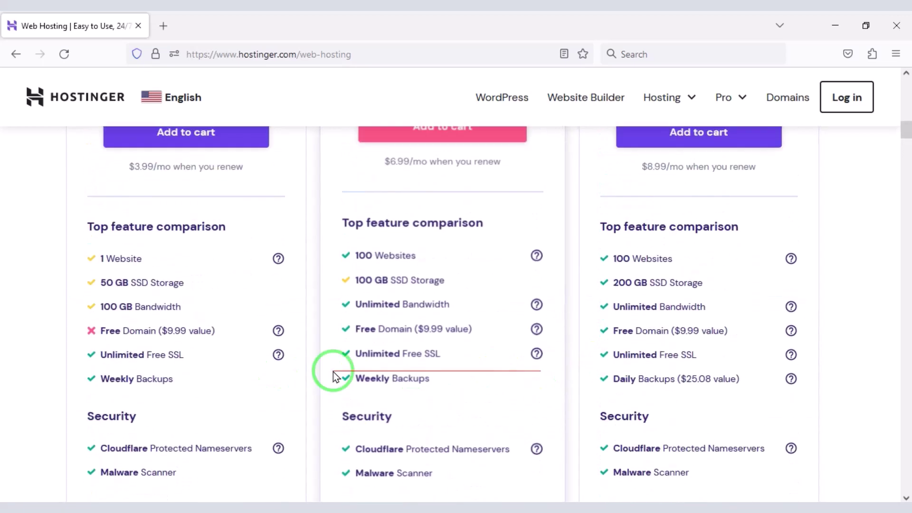
scroll(556, 375, "up", 5)
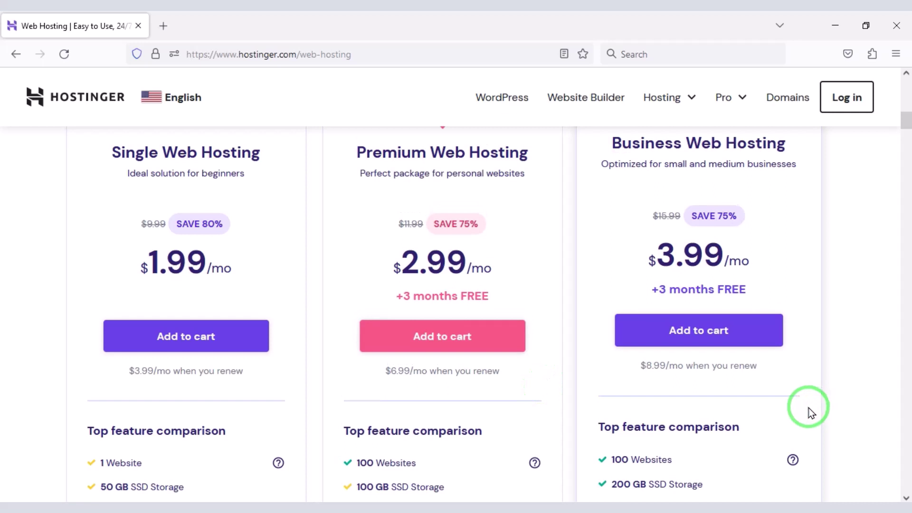
Step: Add the Business Web Hosting plan to the cart with a 12-month billing period
left_click(704, 329)
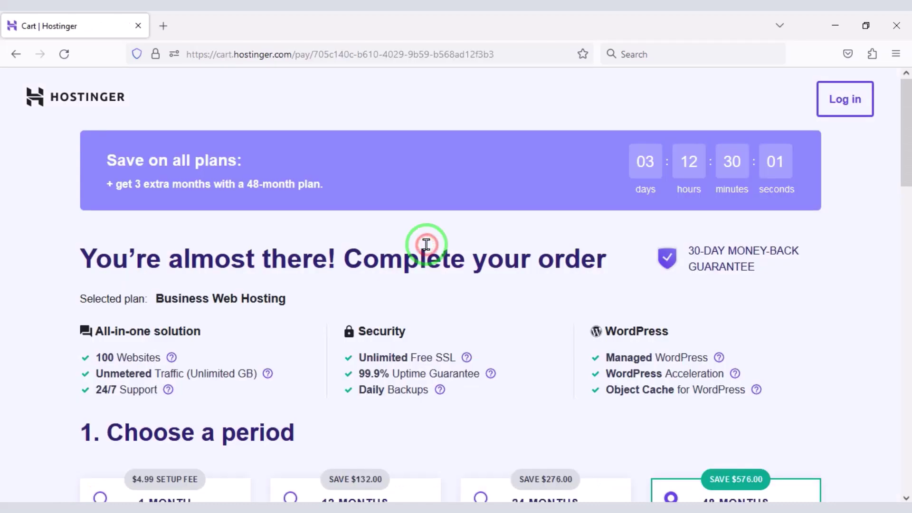
scroll(399, 285, "down", 4)
left_click(286, 295)
left_click(404, 306)
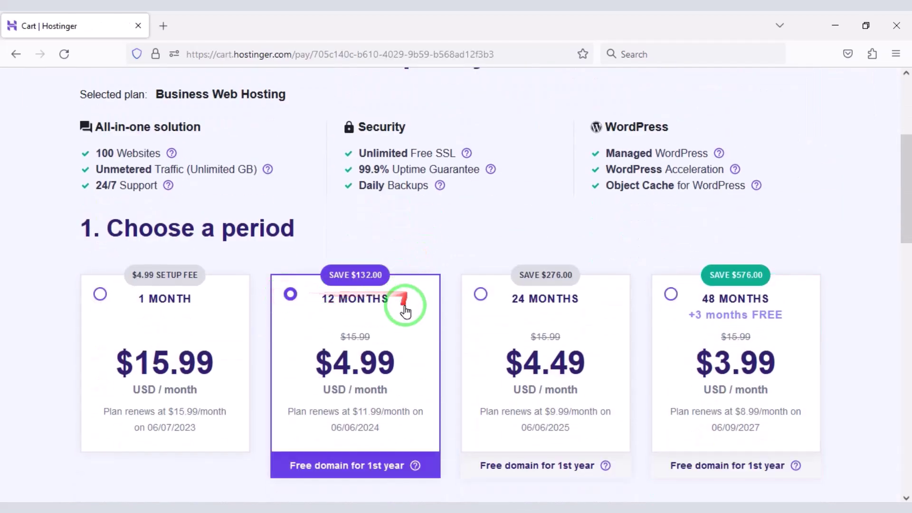
scroll(403, 310, "down", 5)
scroll(404, 318, "down", 3)
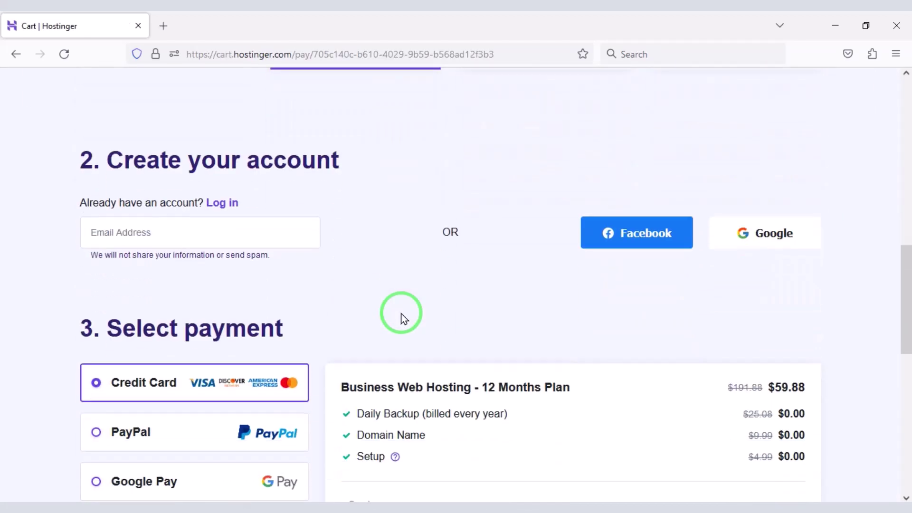
mouse_move(56, 190)
left_mouse_down()
mouse_move(597, 275)
mouse_move(820, 260)
mouse_move(611, 299)
mouse_move(576, 276)
left_mouse_up()
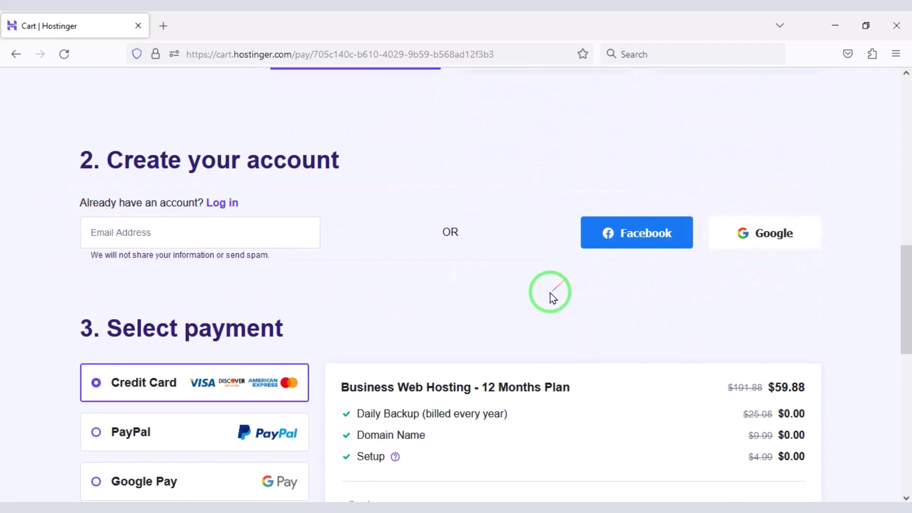
Step: Sign in to Hostinger with a Google account
left_click(766, 240)
left_click(518, 257)
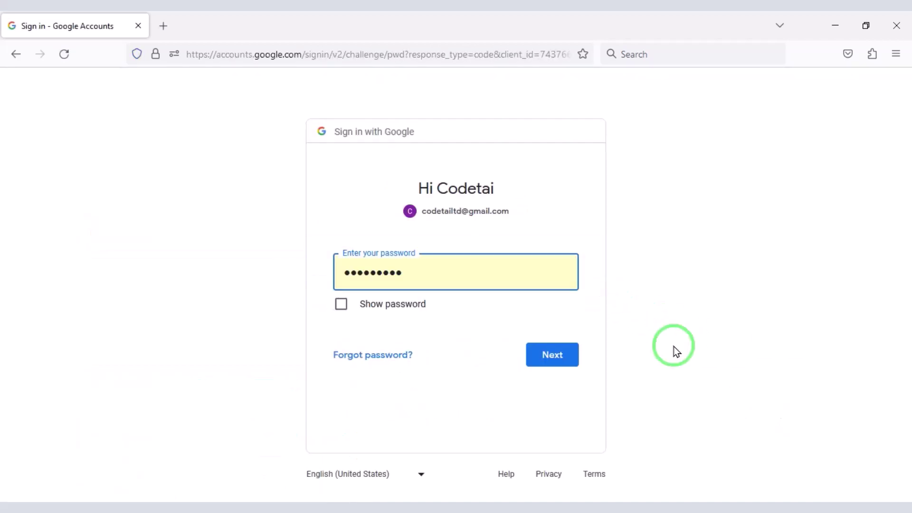
left_click(553, 362)
Step: Review the cart's 69% discount, $59.88 total and available payment methods
scroll(533, 339, "down", 15)
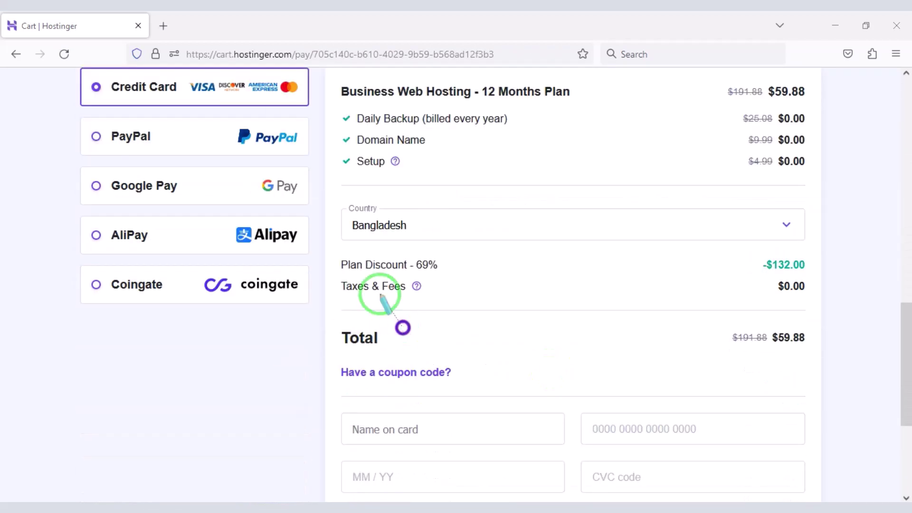
left_click_drag(355, 257, 442, 273)
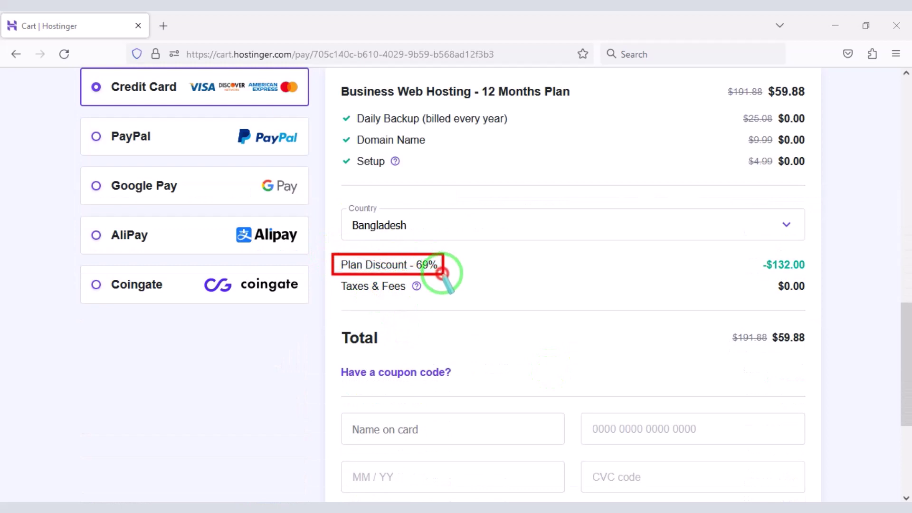
left_click_drag(729, 324, 813, 348)
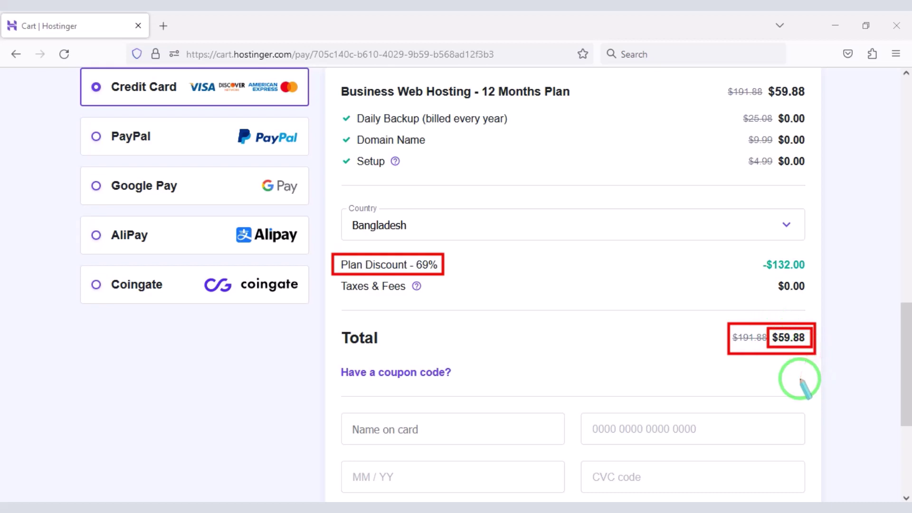
mouse_move(65, 67)
left_mouse_down()
mouse_move(205, 110)
mouse_move(316, 109)
mouse_move(316, 250)
mouse_move(327, 310)
left_mouse_up()
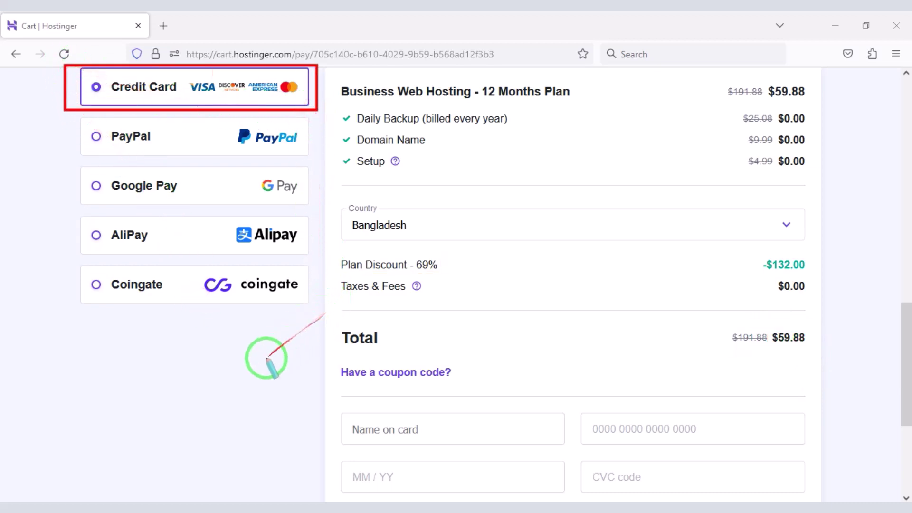
scroll(554, 321, "down", 5)
mouse_move(554, 322)
left_mouse_down()
mouse_move(387, 285)
mouse_move(331, 262)
mouse_move(443, 318)
mouse_move(807, 364)
left_mouse_up()
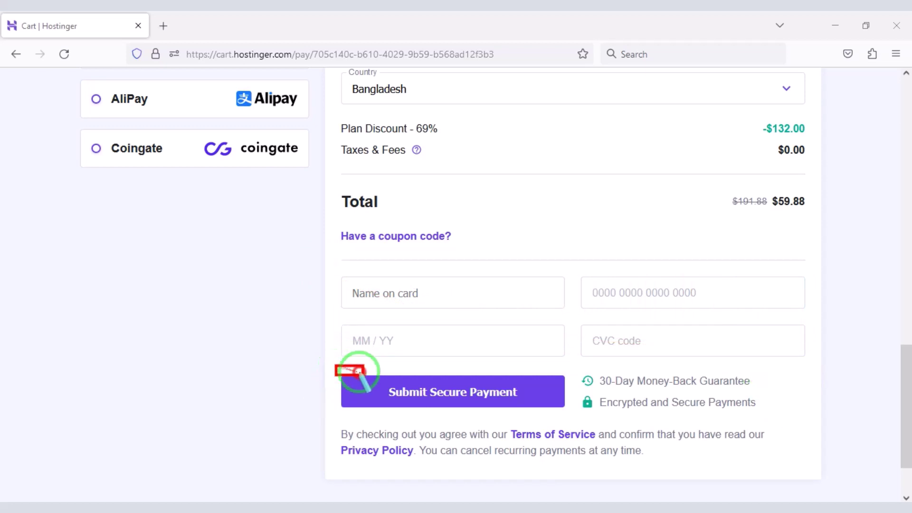
left_click_drag(362, 373, 583, 420)
scroll(87, 190, "up", 4)
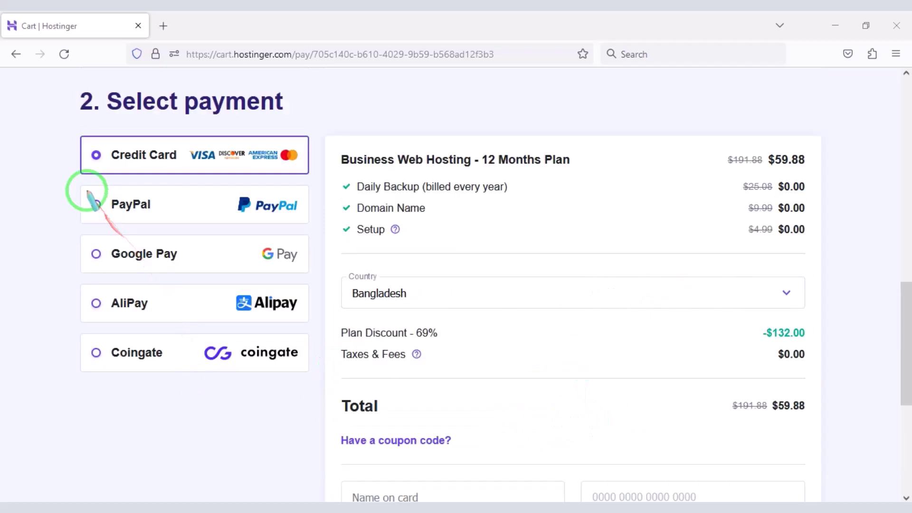
mouse_move(75, 184)
left_mouse_down()
mouse_move(285, 230)
mouse_move(310, 227)
left_mouse_up()
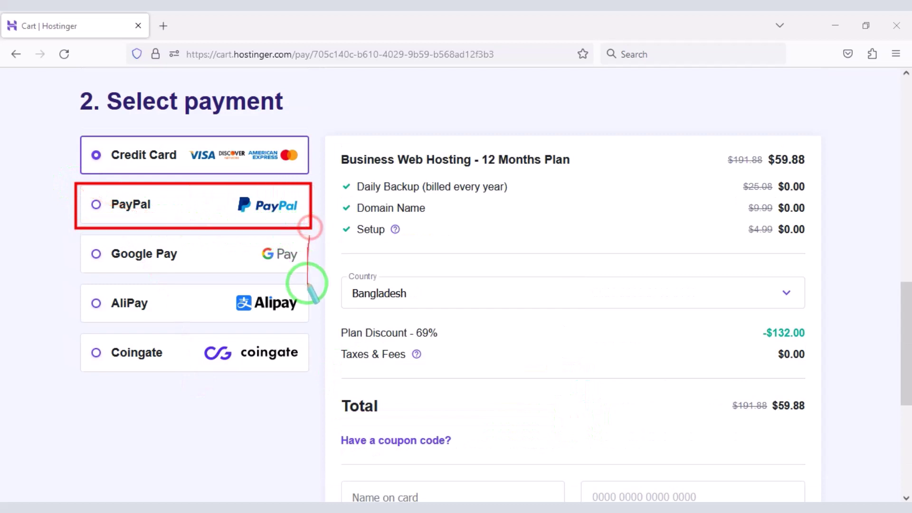
mouse_move(146, 342)
left_mouse_down()
mouse_move(64, 247)
mouse_move(308, 372)
left_mouse_up()
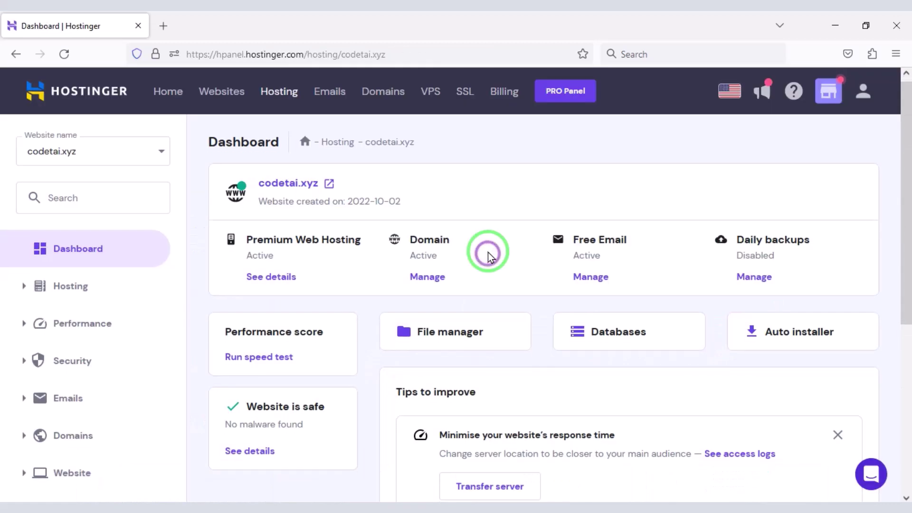
Step: Open the PHP Configuration page under Advanced settings for codetai.xyz
scroll(488, 261, "down", 5)
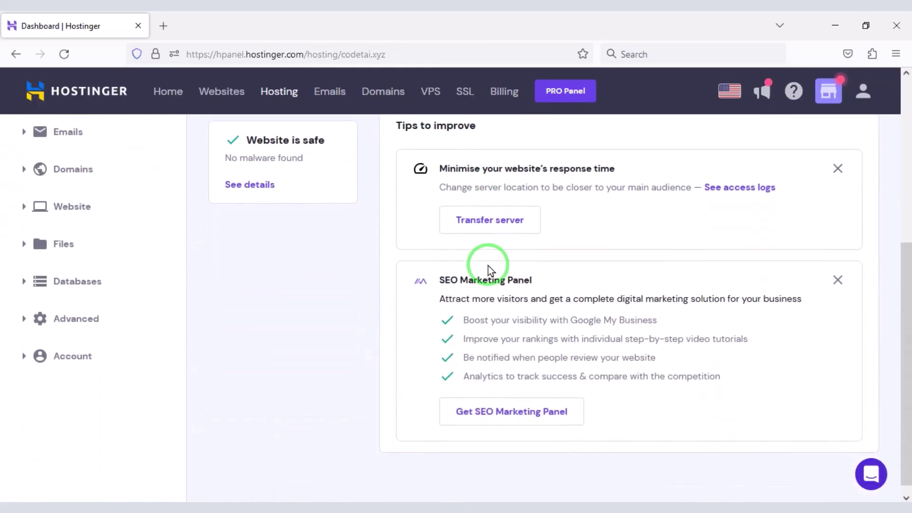
scroll(446, 376, "up", 6)
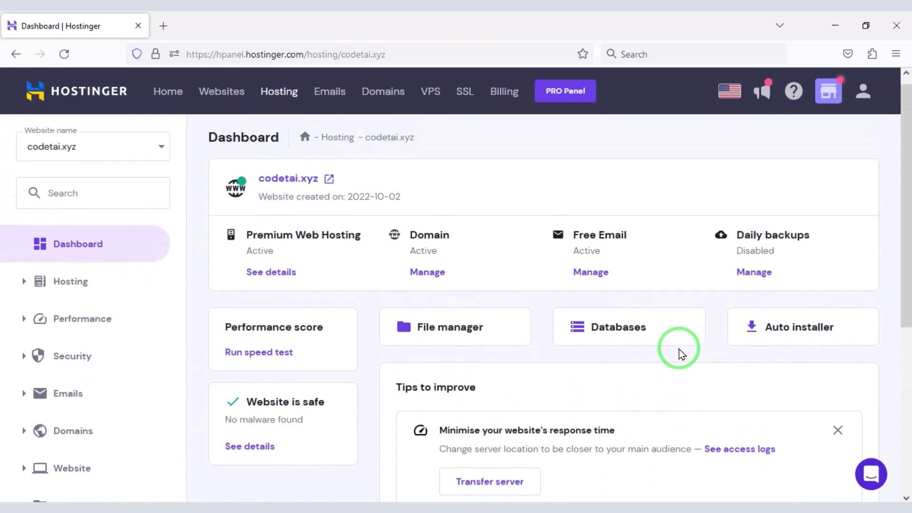
scroll(475, 333, "down", 6)
scroll(468, 346, "up", 6)
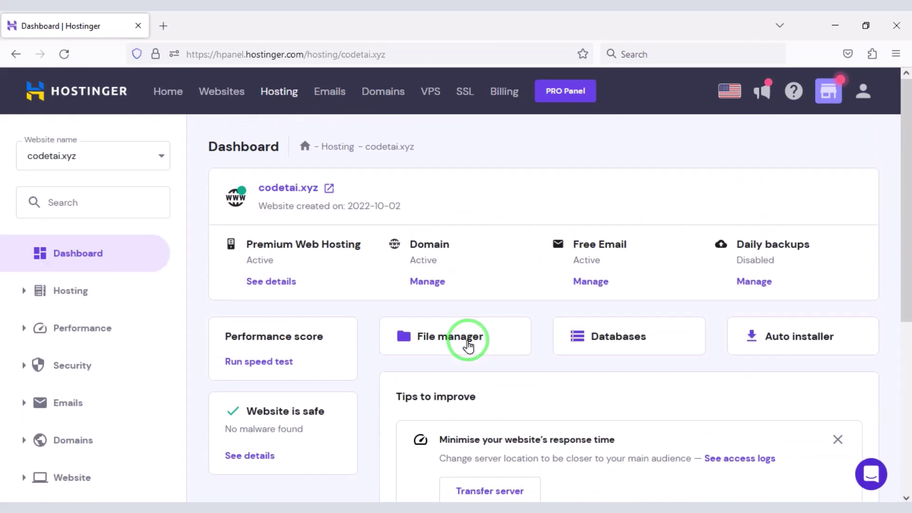
scroll(134, 333, "down", 5)
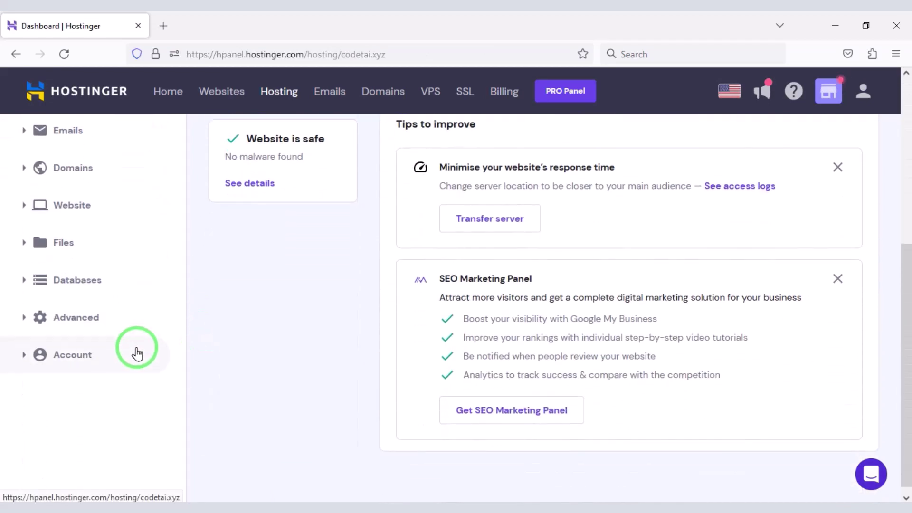
left_click(114, 332)
scroll(112, 328, "down", 3)
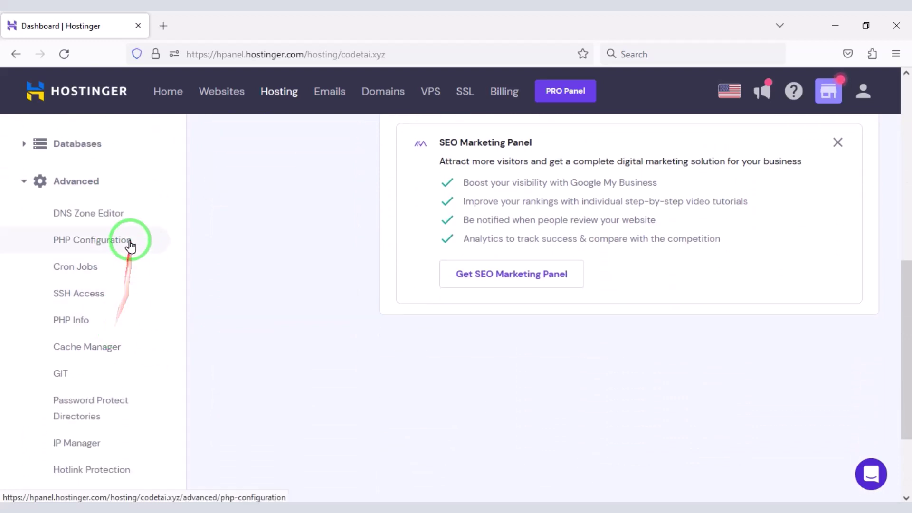
left_click(102, 240)
Step: Switch the site's PHP version from 7.3 to 8.1 and return to the dashboard
scroll(422, 304, "down", 2)
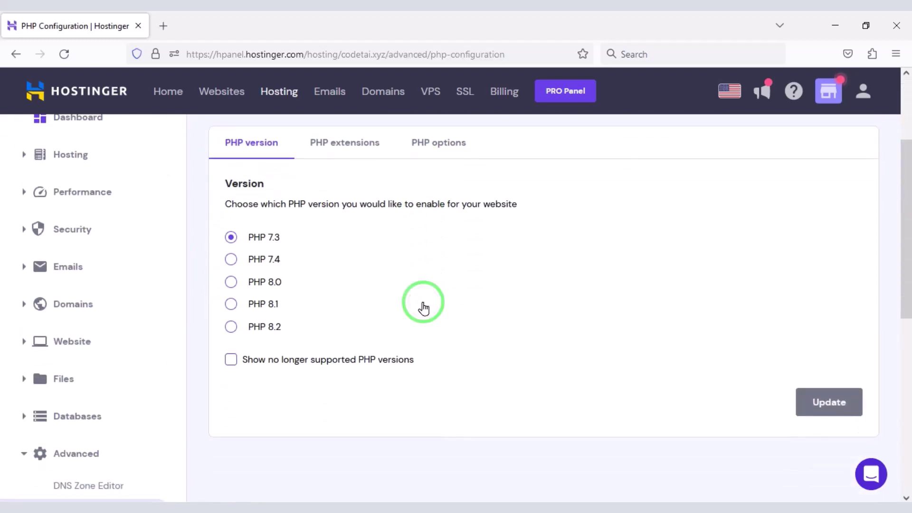
left_click(232, 304)
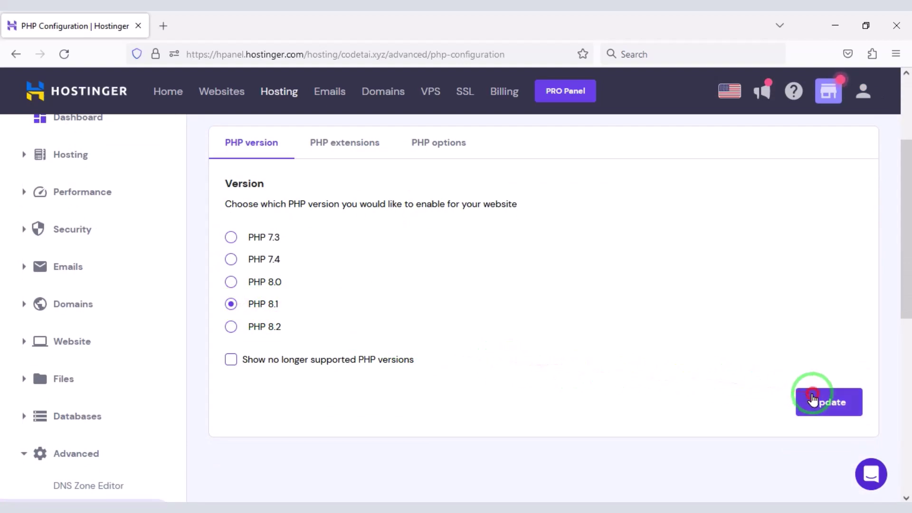
left_click(814, 401)
left_click(580, 331)
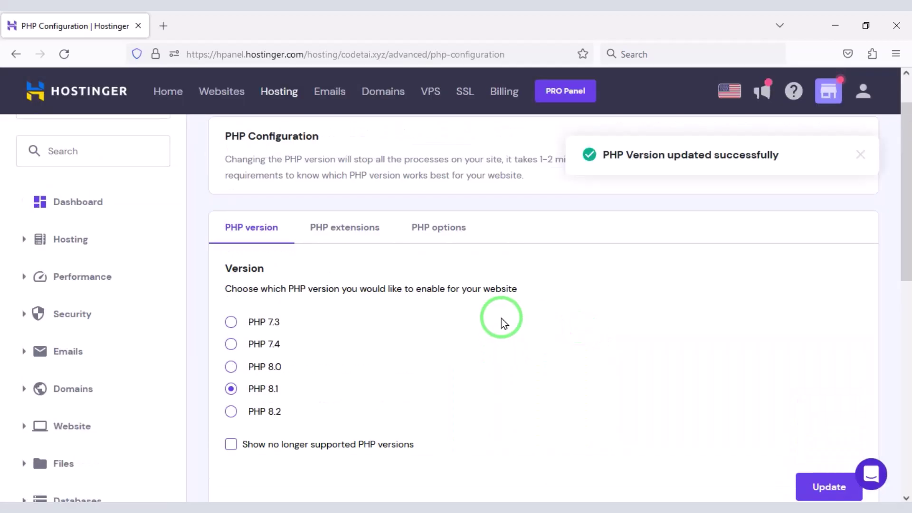
left_click(112, 271)
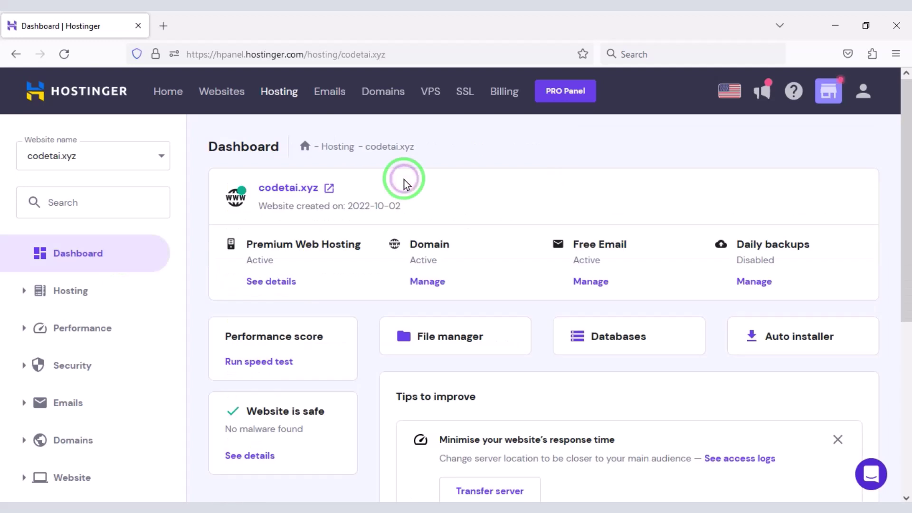
Step: Open File Manager for codetai.xyz and enter the empty public_html folder
scroll(405, 184, "down", 2)
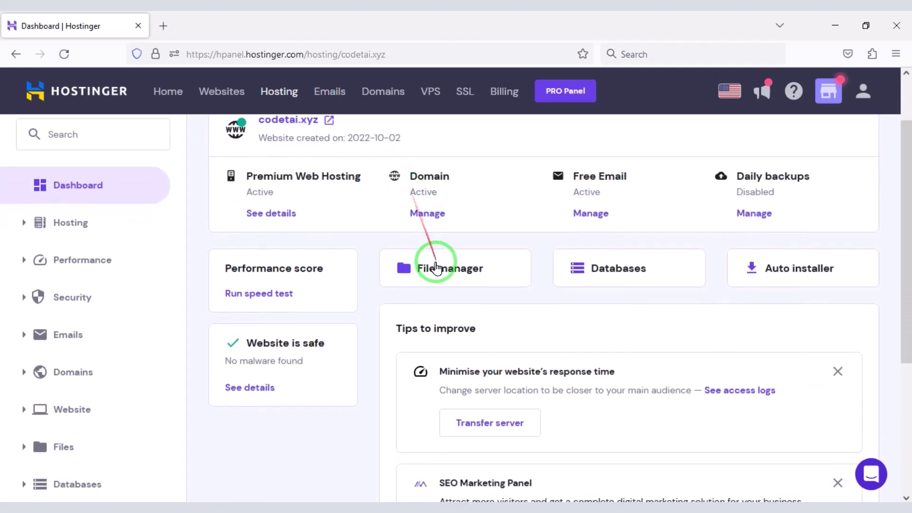
left_click(437, 270)
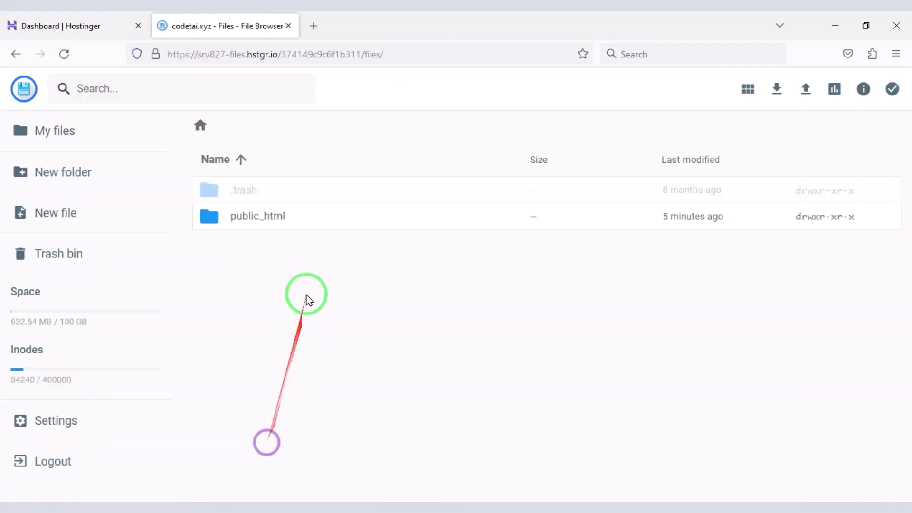
double_click(316, 219)
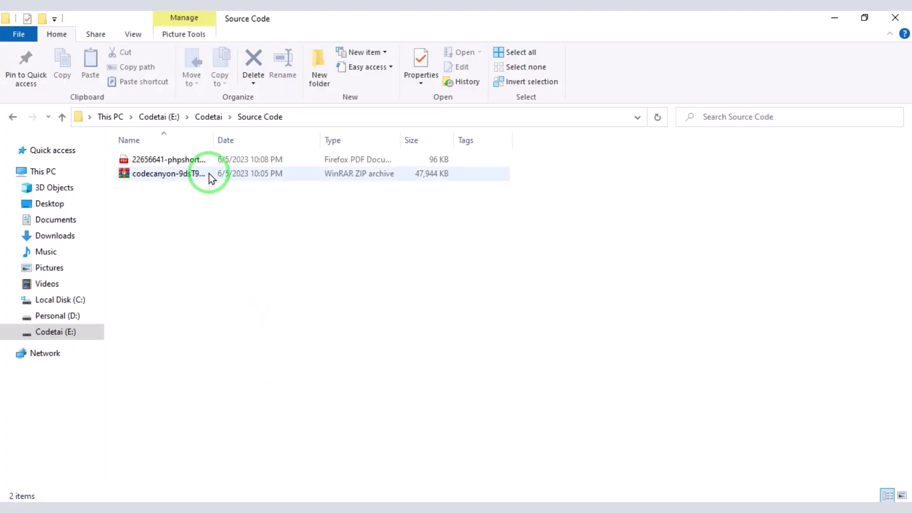
Step: Extract the downloaded codecanyon phpShort ZIP into its own folder and open it
double_click(209, 173)
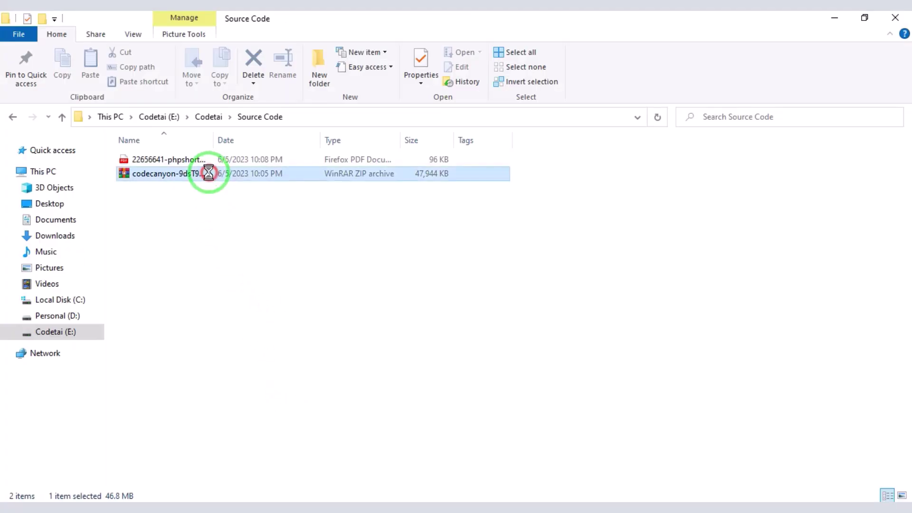
right_click(210, 174)
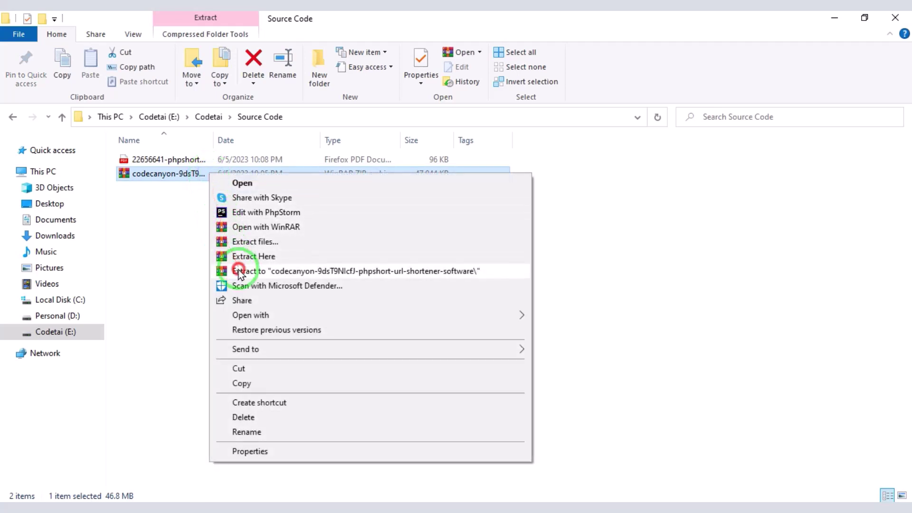
left_click(239, 272)
left_click(222, 160)
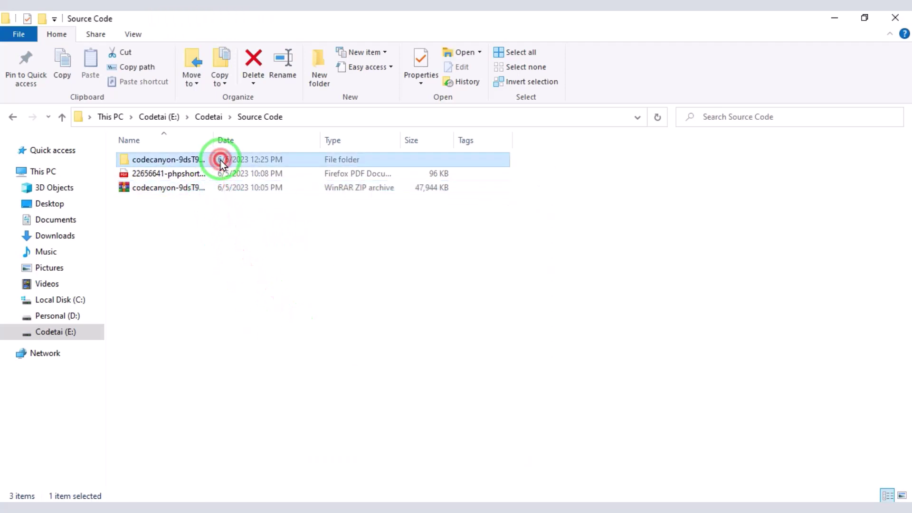
double_click(220, 161)
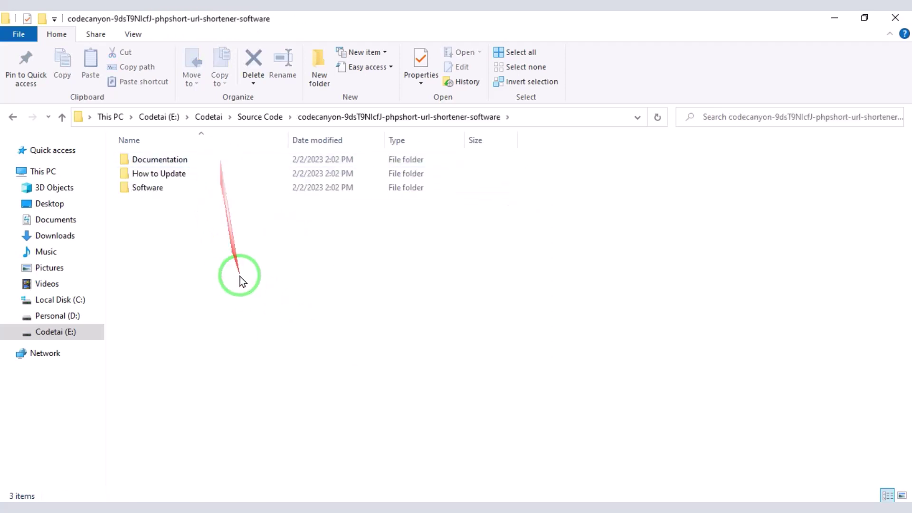
Step: Compress the Software folder into a new Software ZIP archive
left_click(221, 189)
right_click(222, 188)
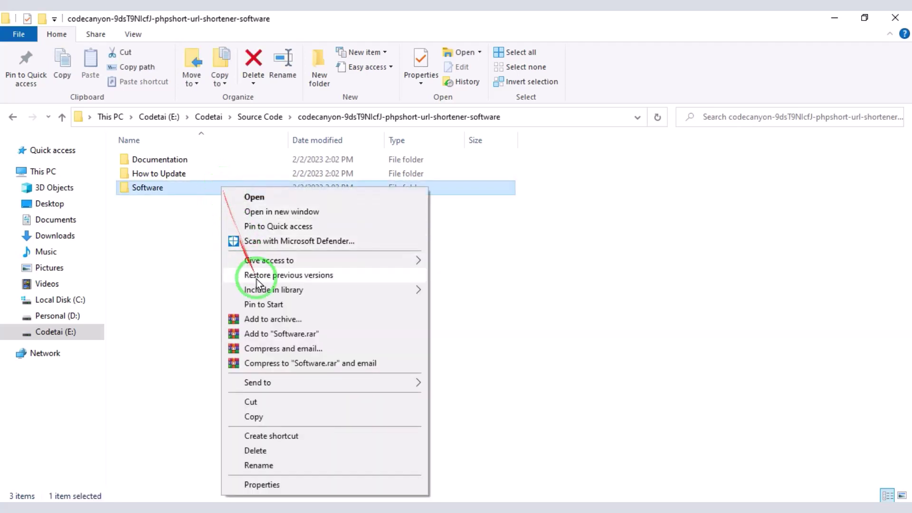
left_click(278, 323)
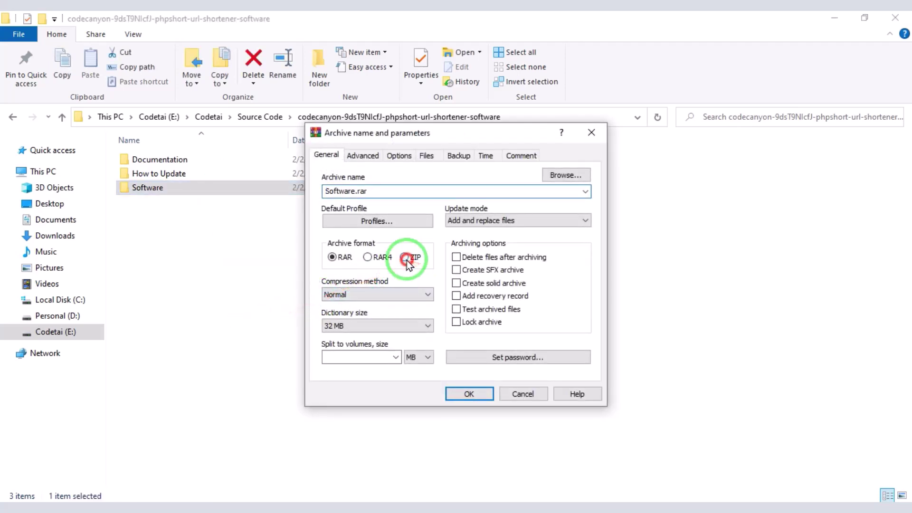
left_click(406, 258)
left_click(469, 394)
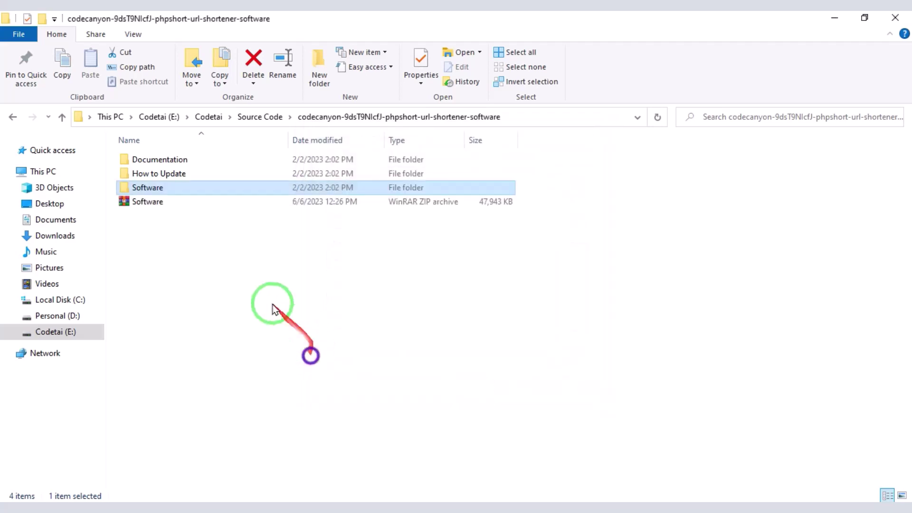
Step: Upload the Software ZIP from the extracted codecanyon folder into public_html
left_click(183, 502)
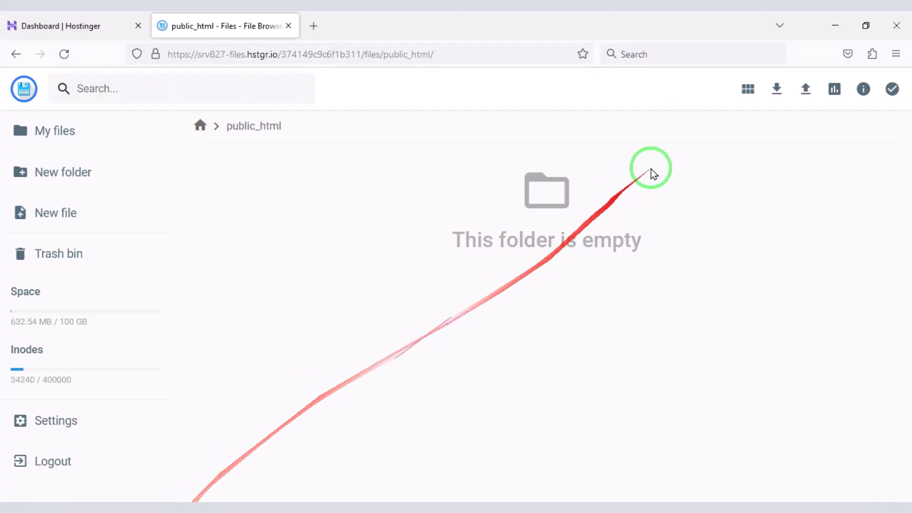
left_click(806, 89)
left_click(409, 285)
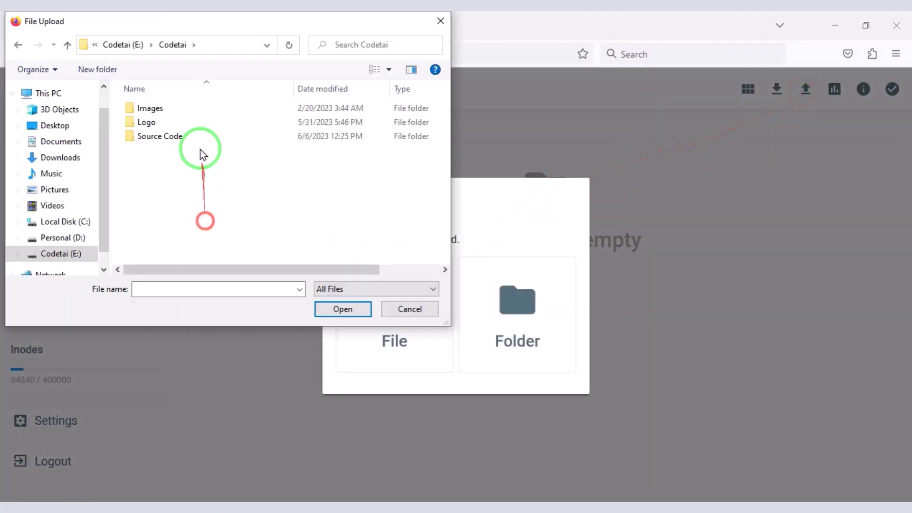
double_click(200, 138)
left_click(182, 124)
double_click(182, 124)
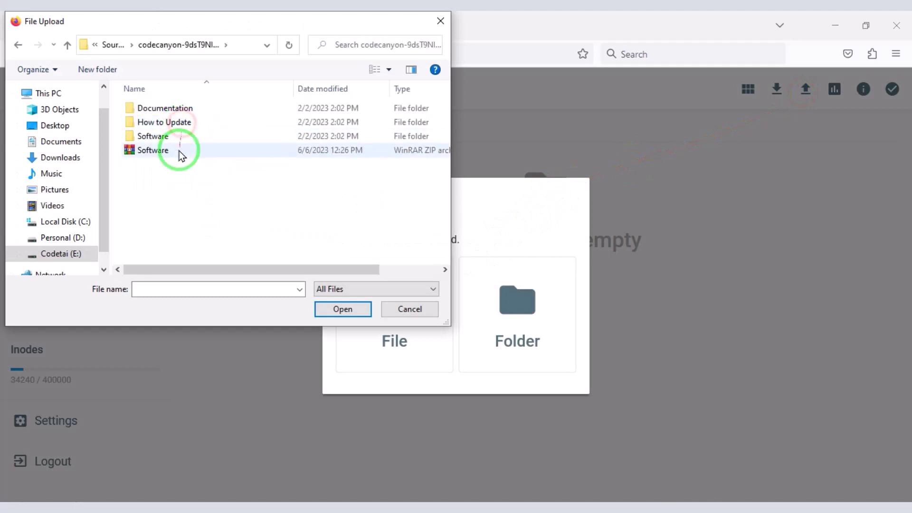
left_click(180, 152)
double_click(179, 152)
left_click(886, 485)
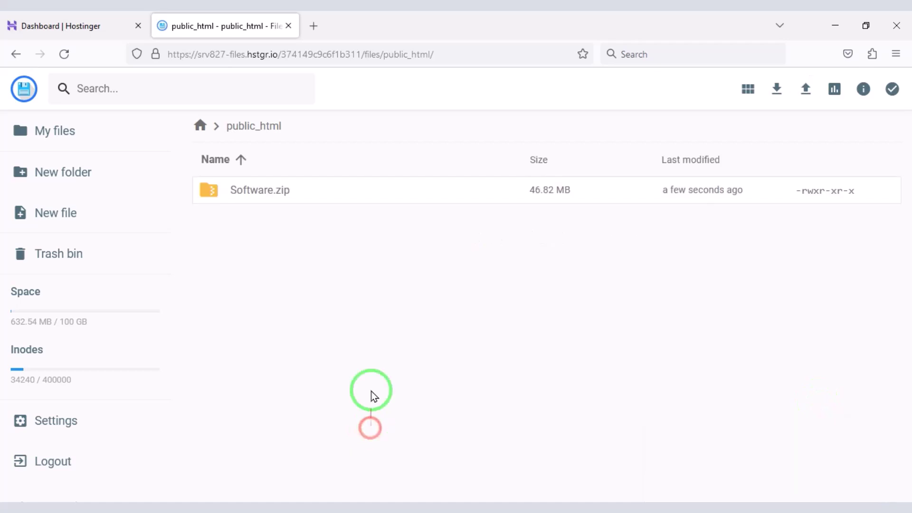
Step: Extract Software.zip into a new folder named MyFolder
left_click(342, 190)
right_click(342, 193)
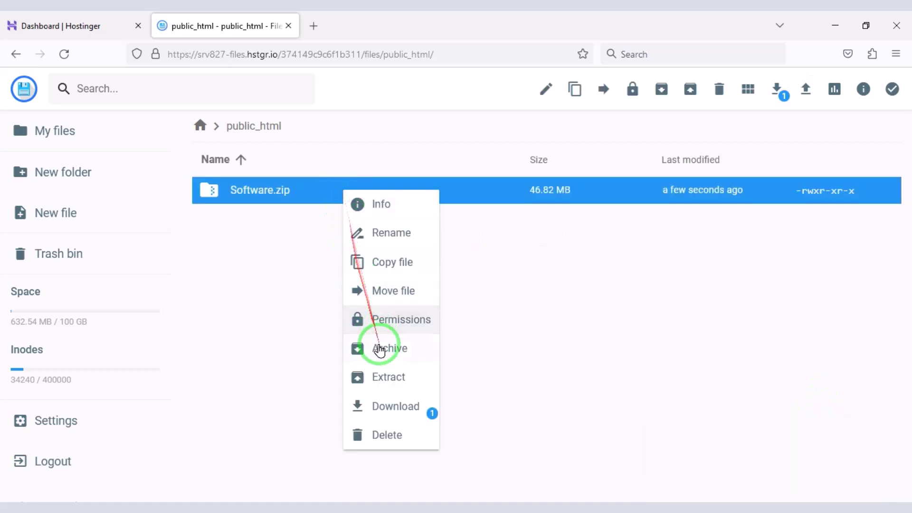
left_click(379, 377)
type("MyFolder")
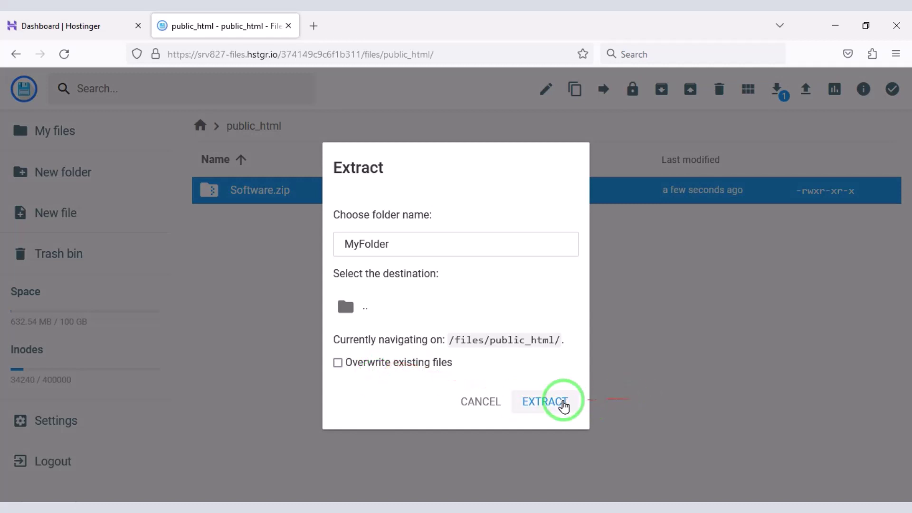
left_click(561, 402)
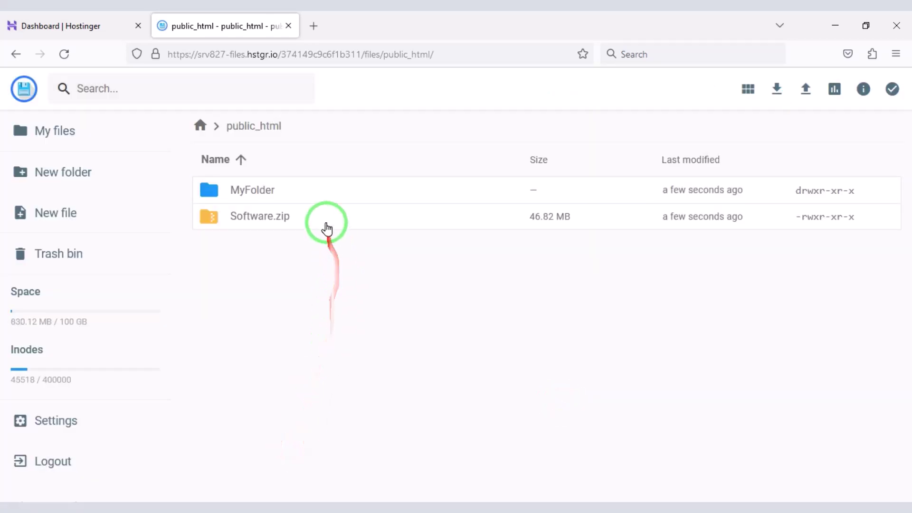
Step: Delete Software.zip and open MyFolder's extracted Software folder
left_click(333, 223)
left_click(719, 90)
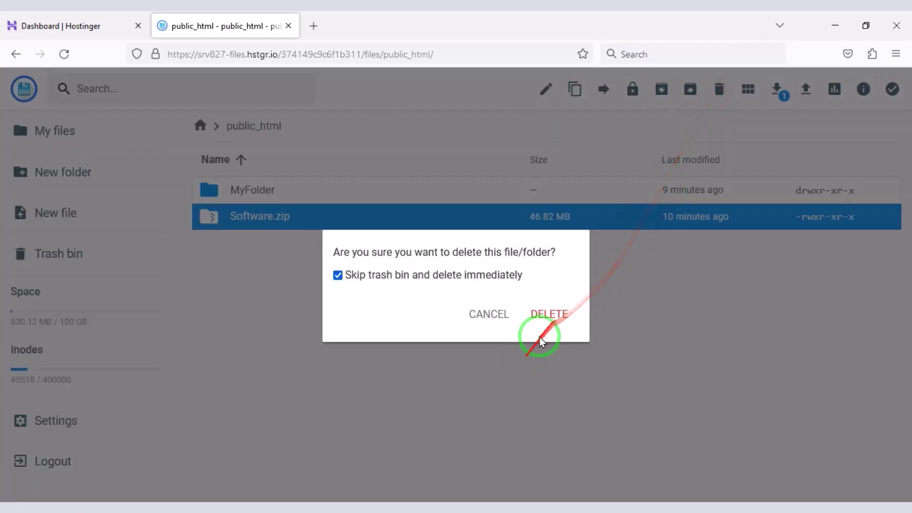
left_click(550, 314)
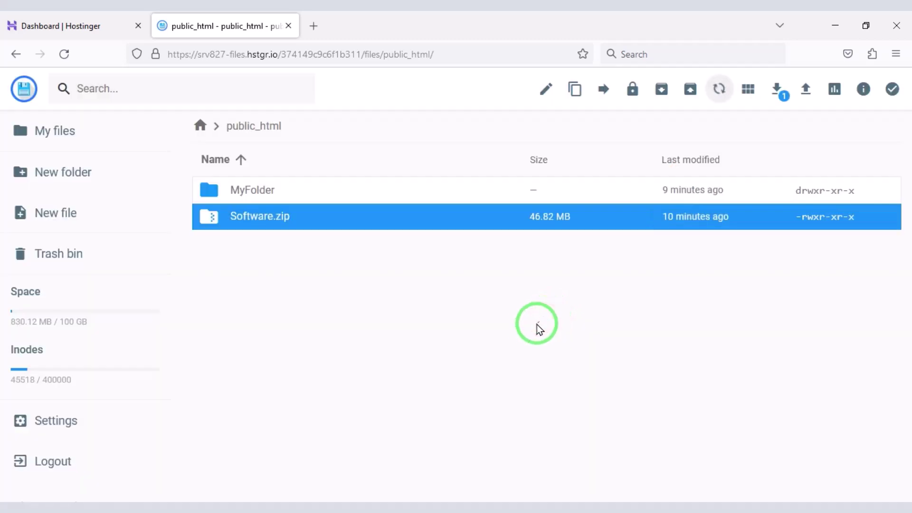
double_click(346, 190)
double_click(347, 191)
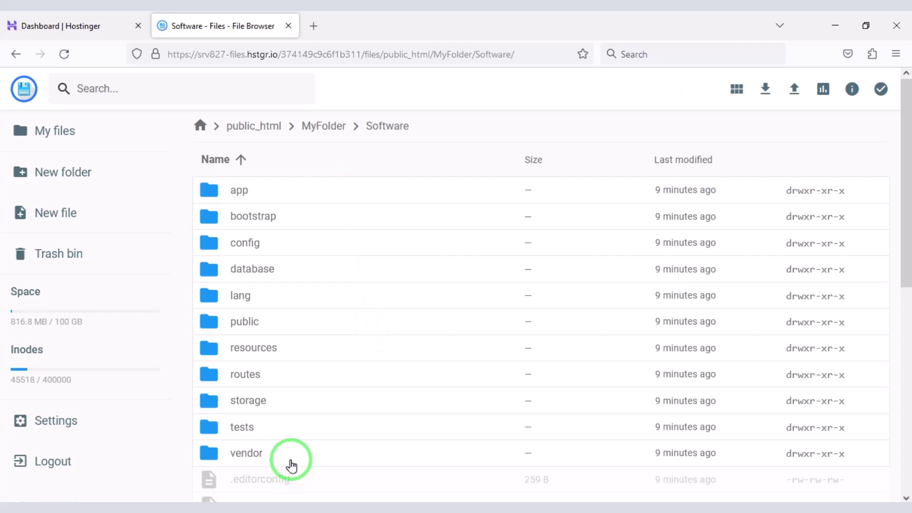
Step: Move every file in the Software folder directly into public_html
key("ctrl+a")
left_click(650, 89)
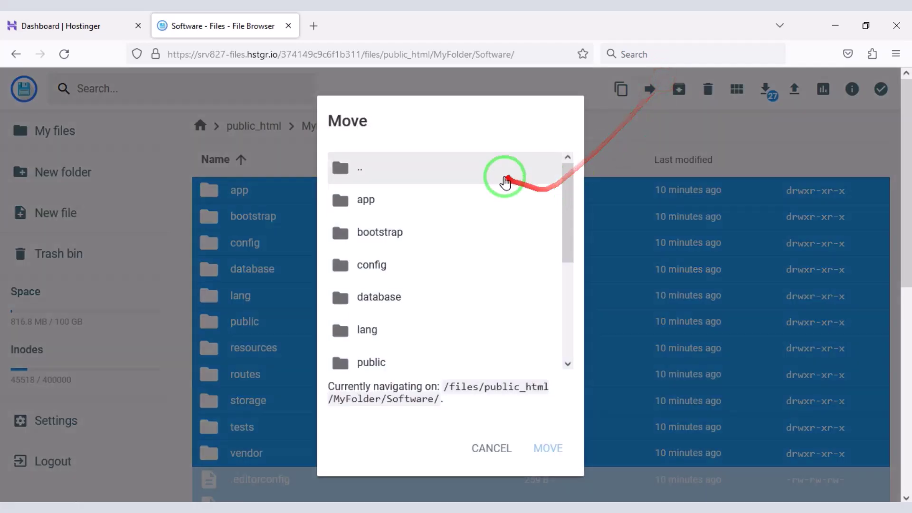
double_click(503, 177)
double_click(434, 237)
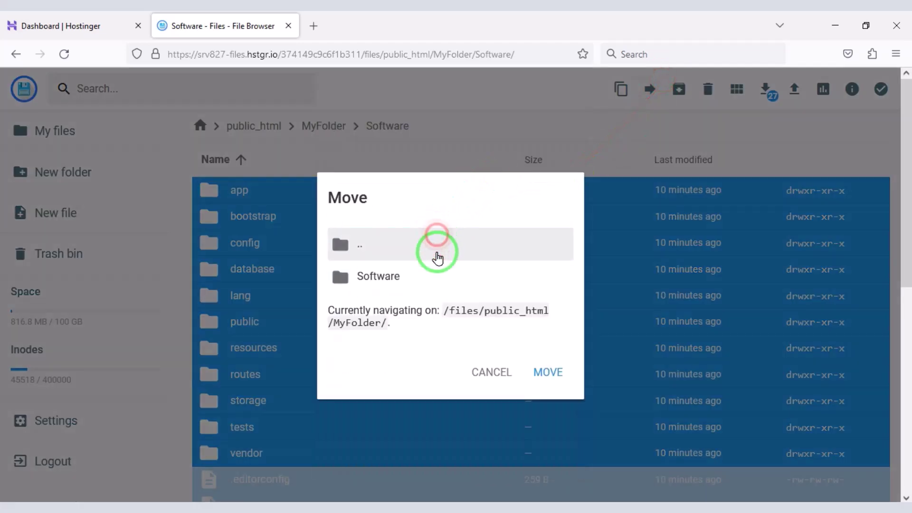
left_click(437, 280)
double_click(424, 259)
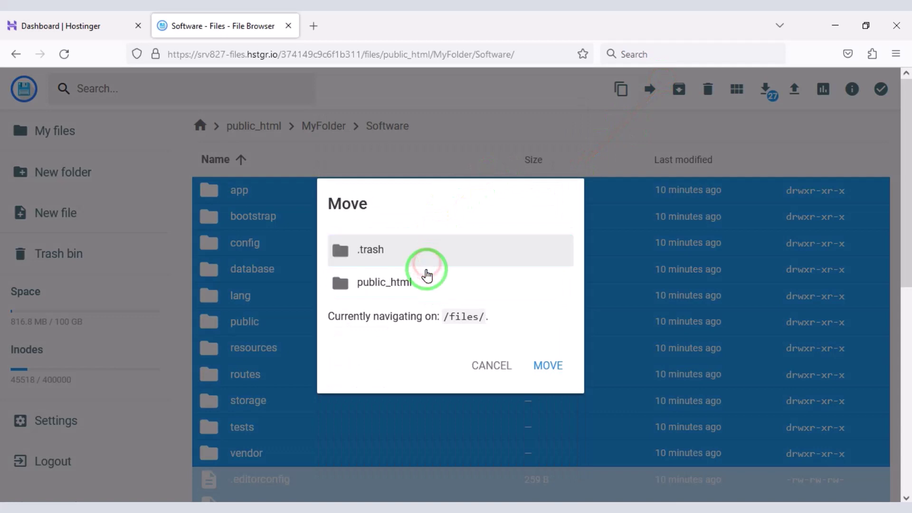
left_click(432, 284)
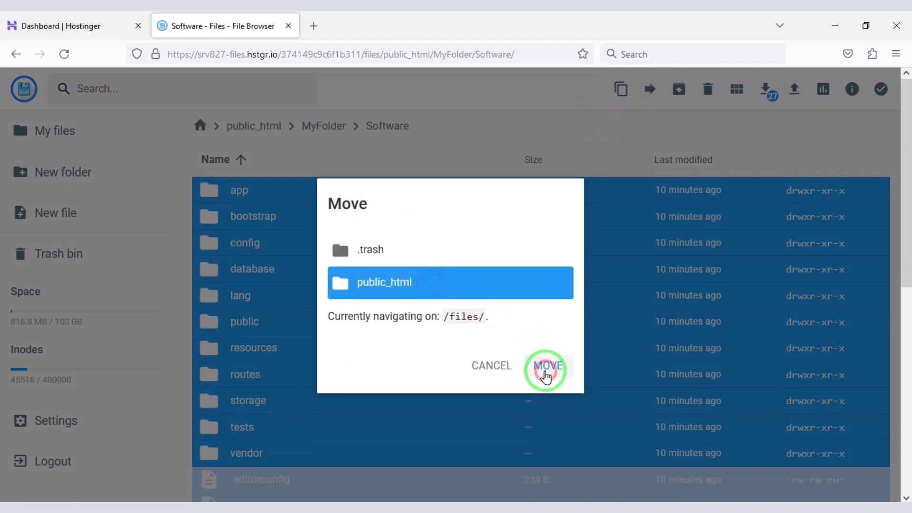
left_click(546, 365)
Step: Delete the now-empty MyFolder from public_html
left_click(297, 322)
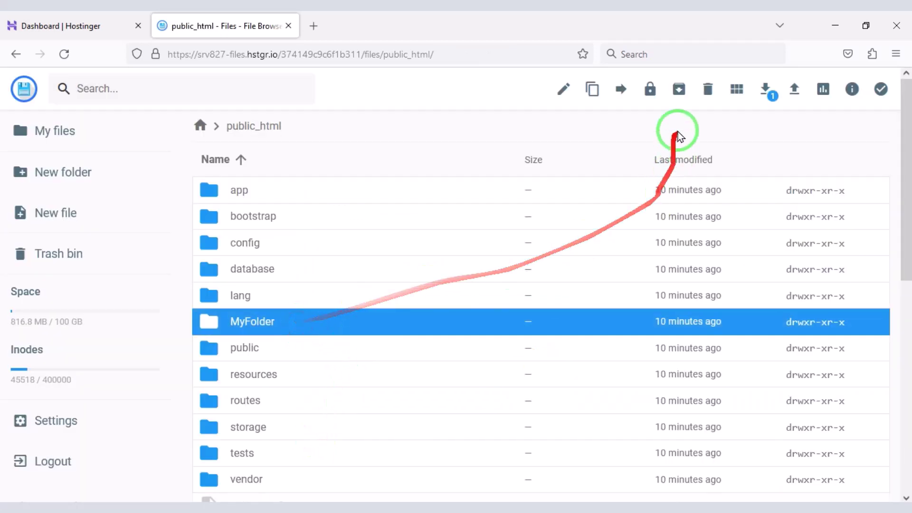
left_click(708, 91)
left_click(545, 311)
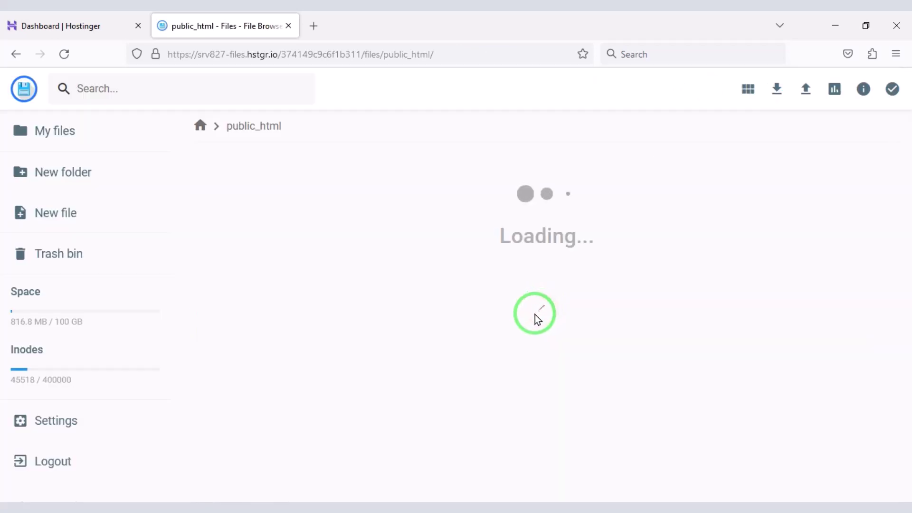
left_click(125, 24)
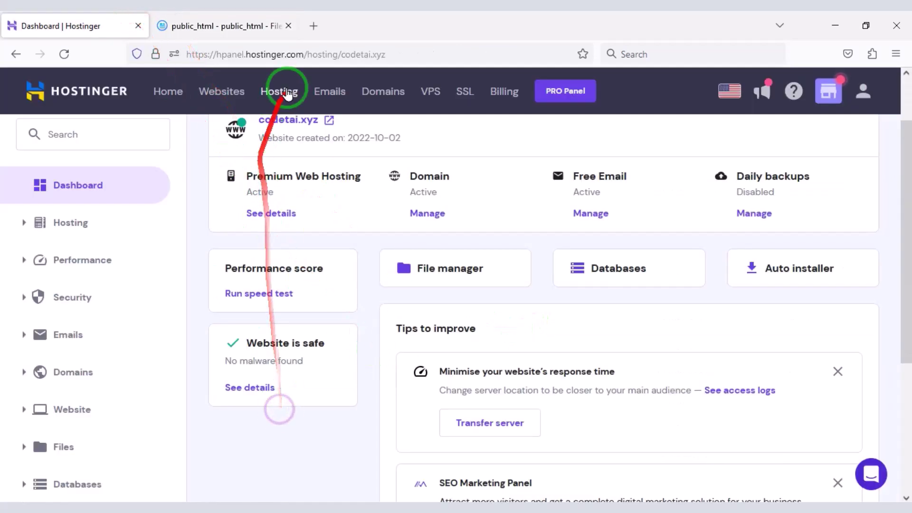
left_click(314, 29)
Step: Load codetai.xyz and take the phpShort installer past the Requirements and Permissions checks
type("co")
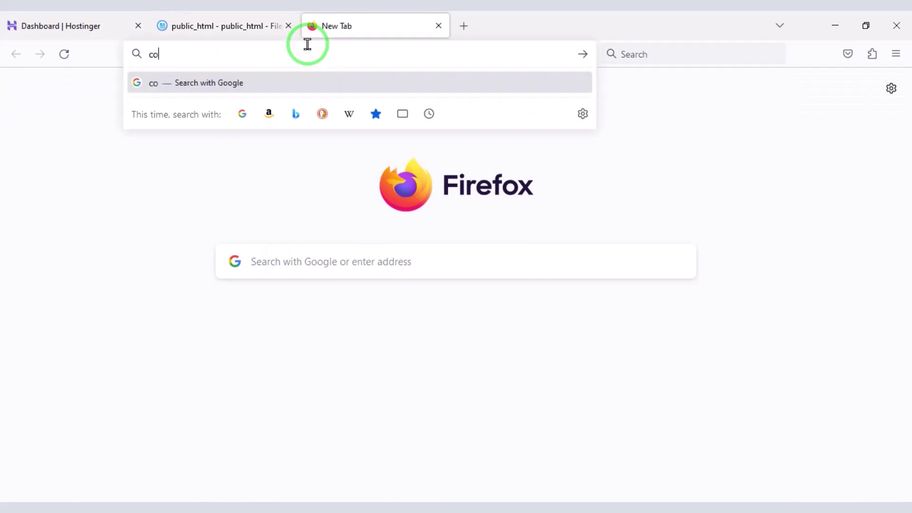
type("detai.xyz")
key("Return")
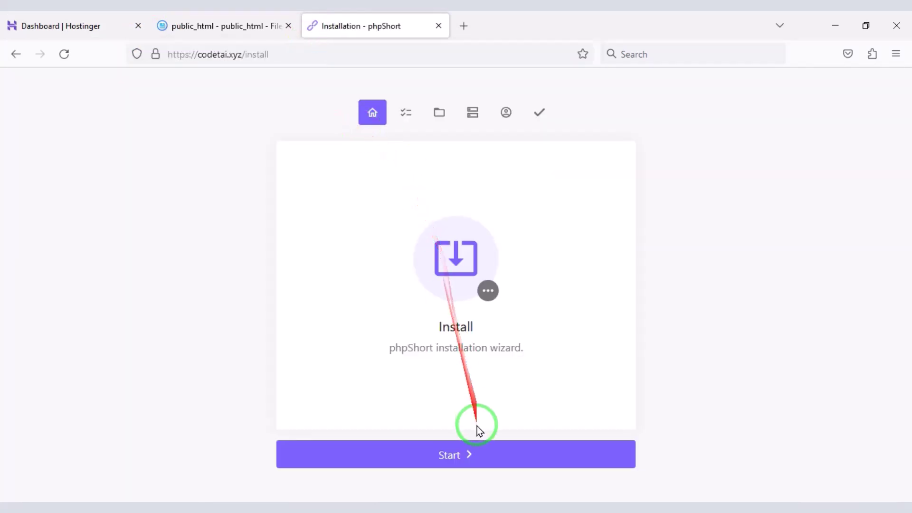
left_click(462, 455)
scroll(497, 329, "down", 5)
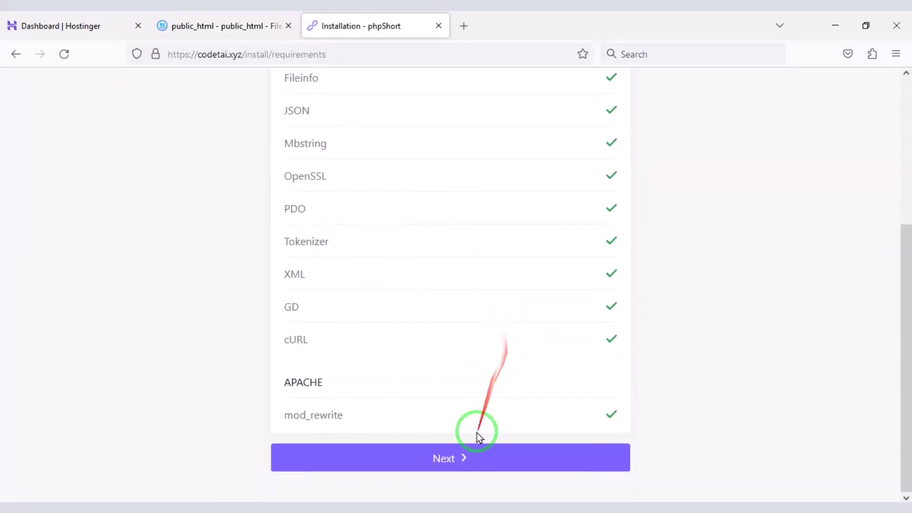
left_click(449, 452)
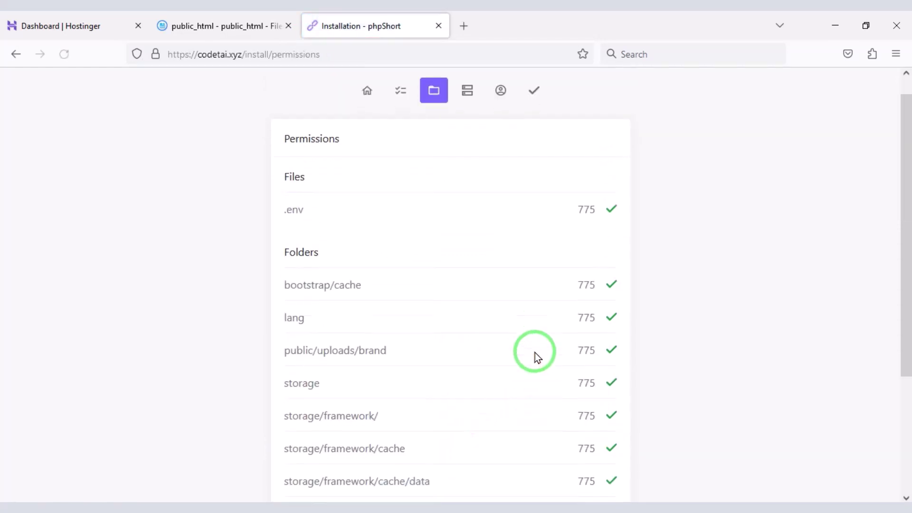
scroll(534, 357, "down", 3)
left_click(484, 456)
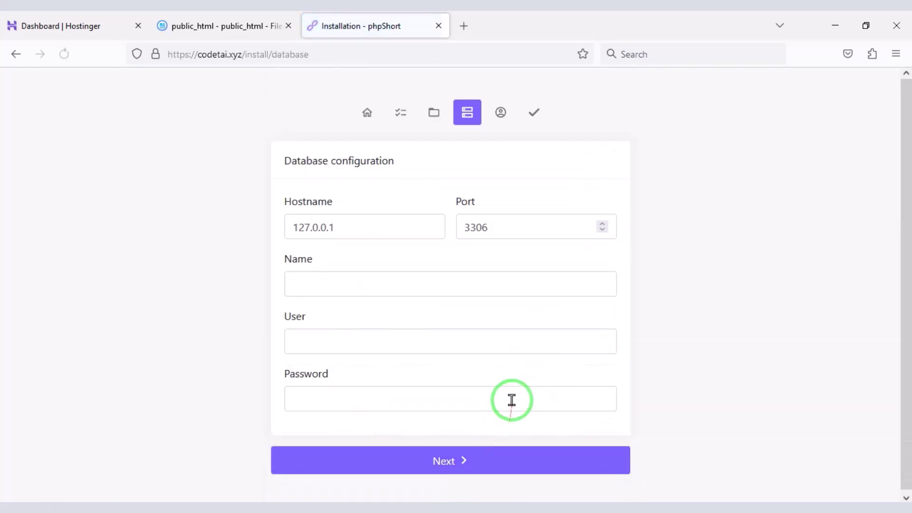
mouse_move(254, 195)
left_mouse_down()
mouse_move(621, 371)
mouse_move(623, 418)
left_mouse_up()
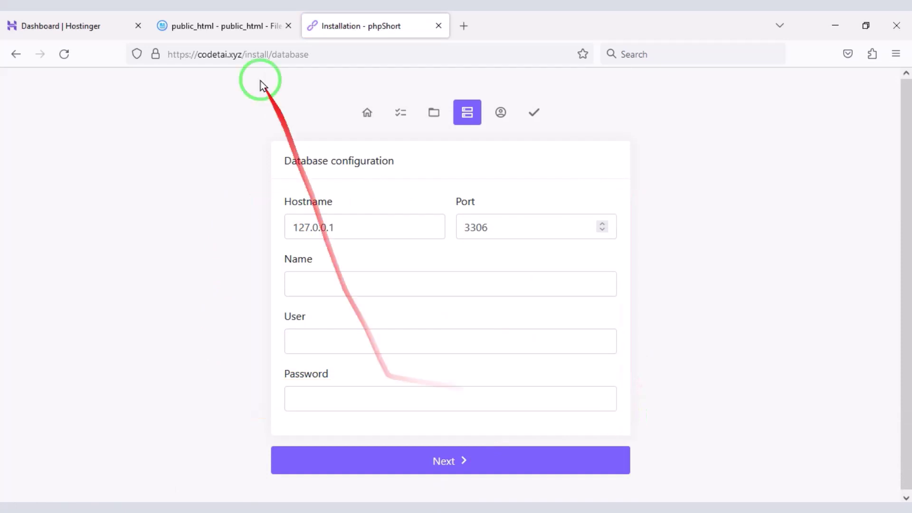
left_click(91, 24)
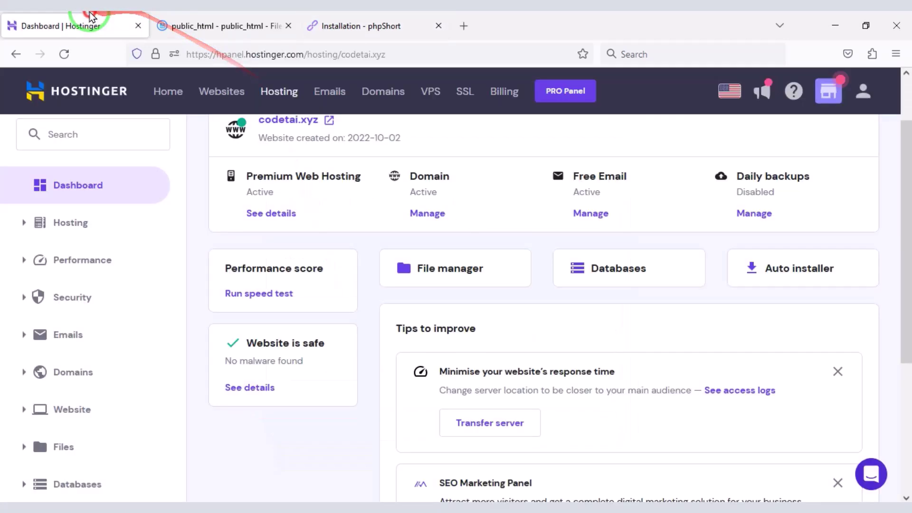
Step: In Hostinger Databases, enter username usercodetai and generate and copy a random password
left_click(591, 280)
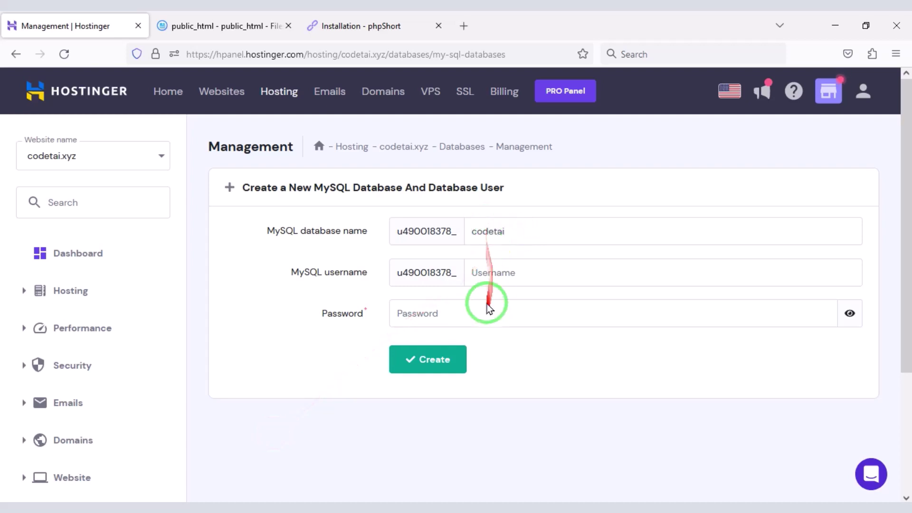
left_click(494, 280)
type("usercodeta")
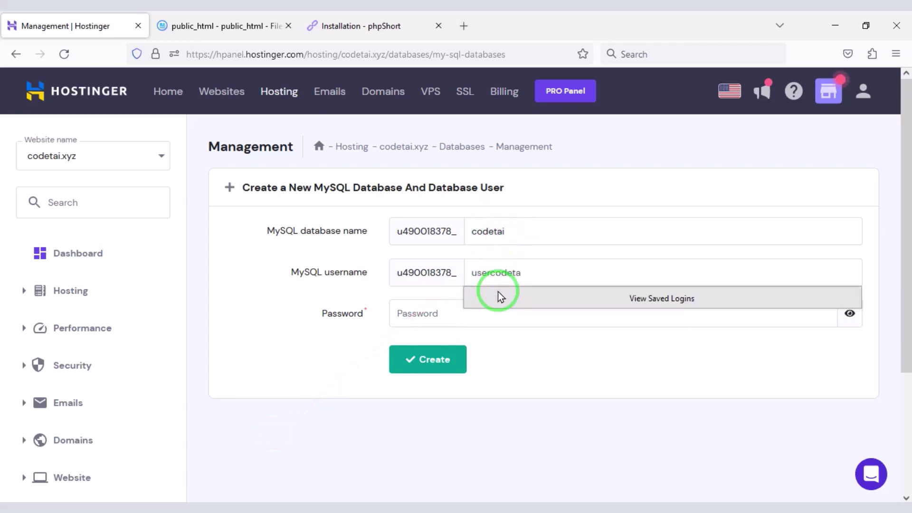
type("i")
left_click(756, 317)
left_click(819, 313)
left_click_drag(450, 313, 398, 313)
right_click(455, 317)
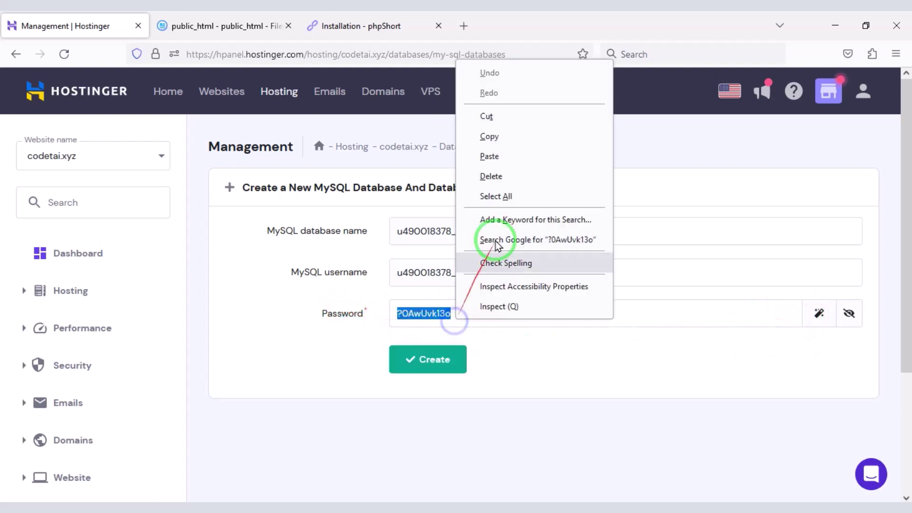
left_click(489, 136)
Step: Paste the generated password into phpShort's Password field and create the codetai database
left_click(252, 25)
left_click(361, 26)
right_click(354, 398)
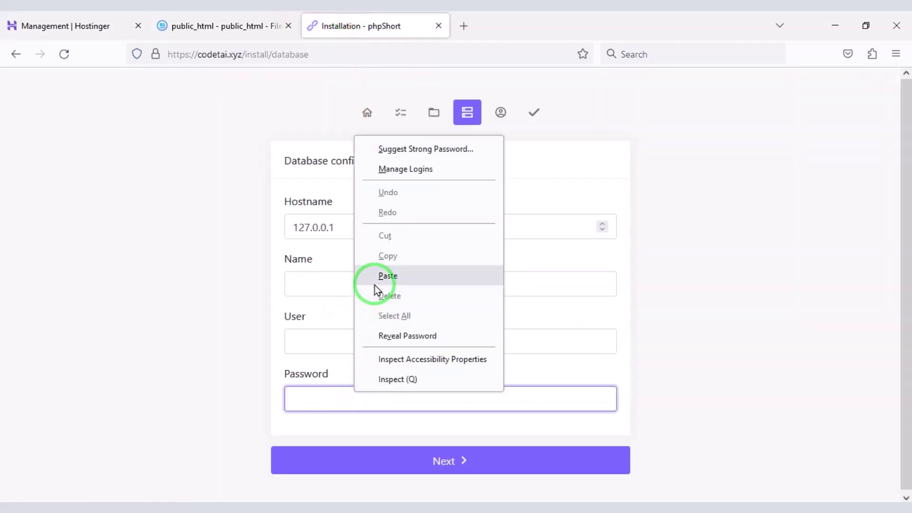
left_click(375, 285)
left_click(288, 26)
left_click(66, 26)
left_click(421, 352)
Step: Copy the new database name codetai into phpShort's Name field
scroll(428, 285, "down", 3)
left_click_drag(330, 387, 243, 383)
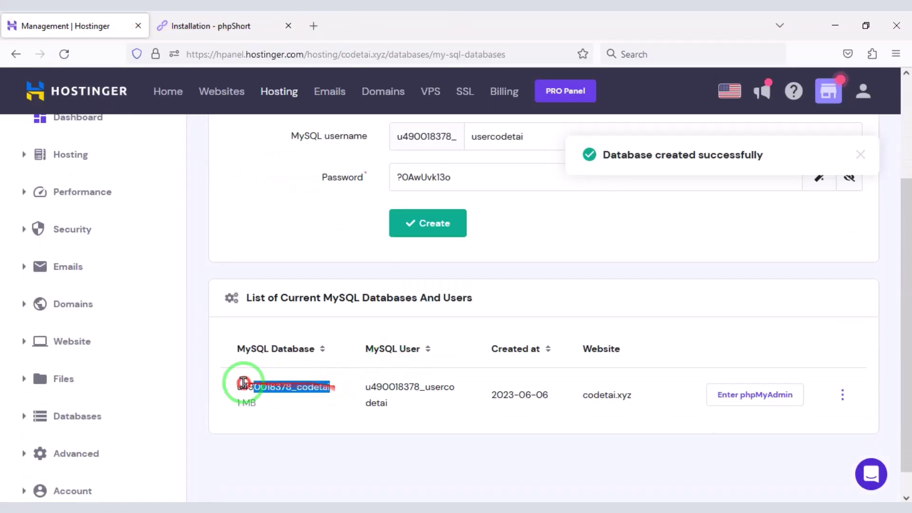
right_click(243, 383)
left_click(282, 213)
left_click(209, 25)
right_click(343, 284)
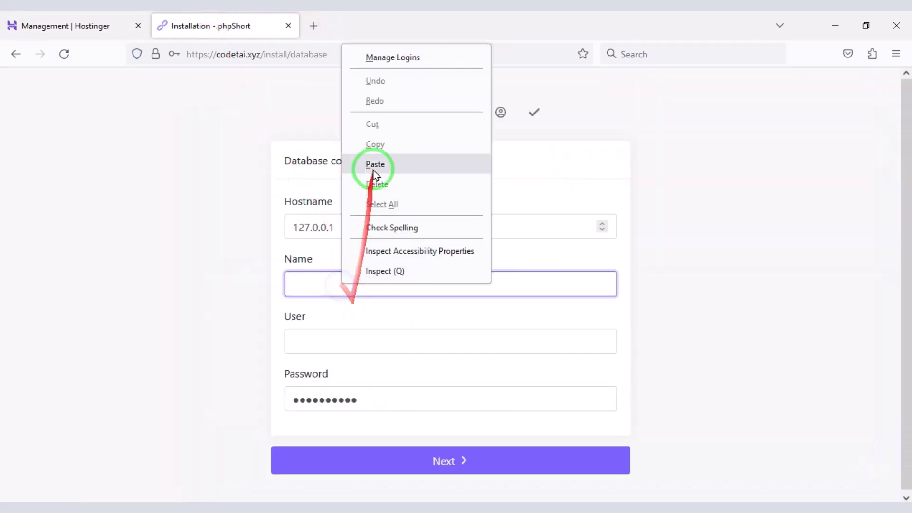
left_click(375, 166)
Step: Copy MySQL user usercodetai into phpShort's User field and submit the database settings
left_click(66, 26)
left_click_drag(388, 403, 366, 383)
right_click(371, 386)
left_click(397, 221)
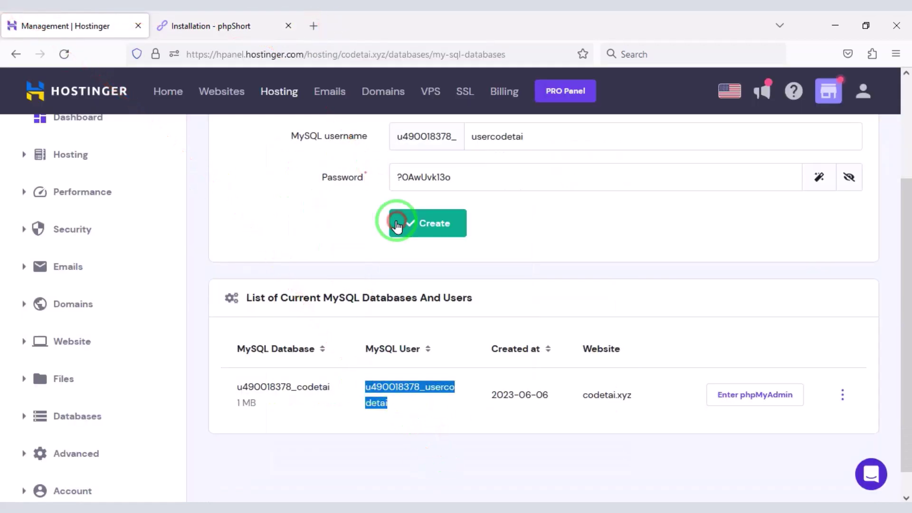
left_click(209, 25)
right_click(399, 345)
left_click(417, 224)
left_click(375, 342)
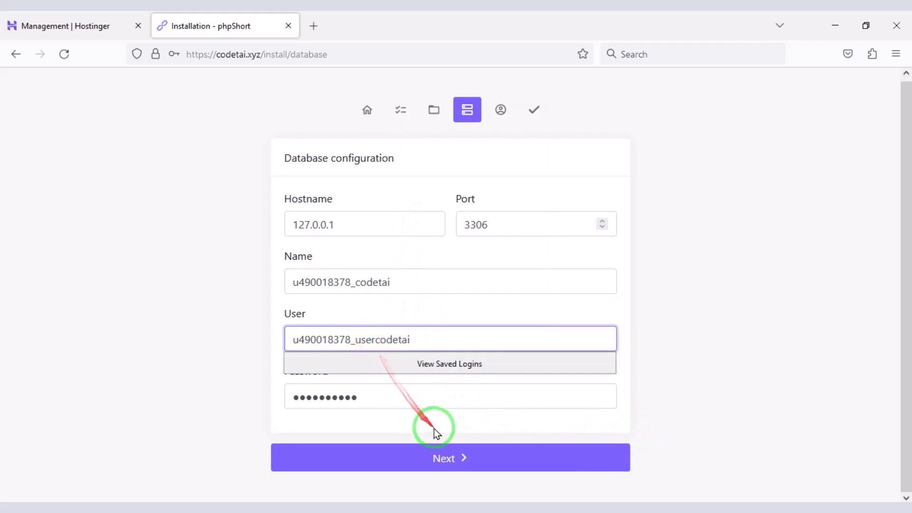
left_click(451, 459)
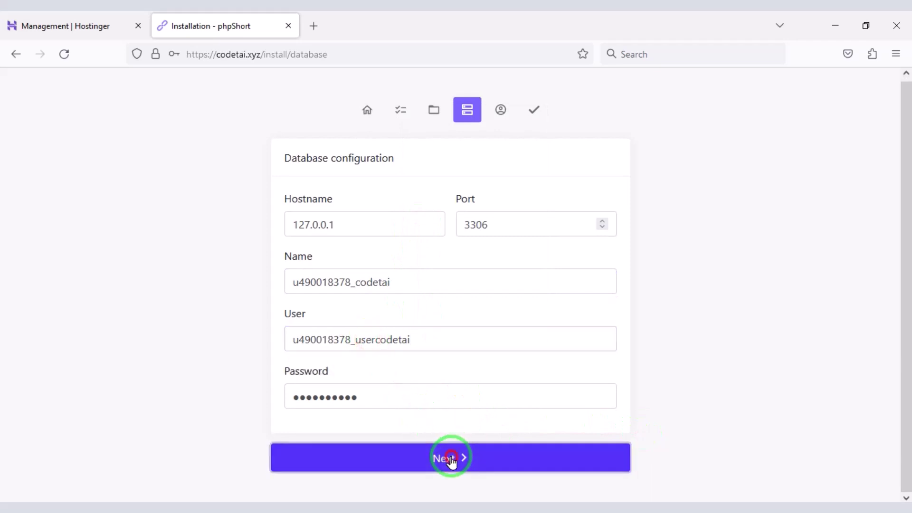
Step: Enter the admin's name, email, password and password confirmation, then submit
scroll(468, 247, "down", 1)
left_click(381, 188)
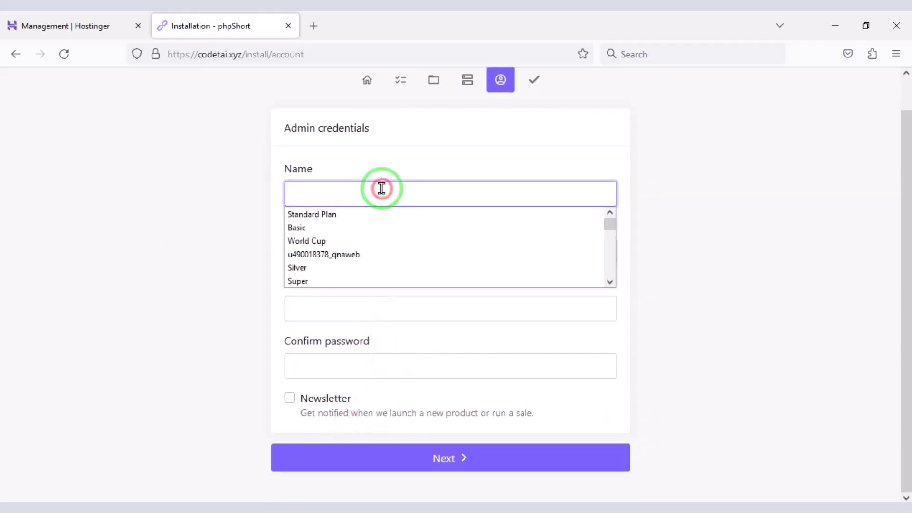
type("M")
left_click(341, 228)
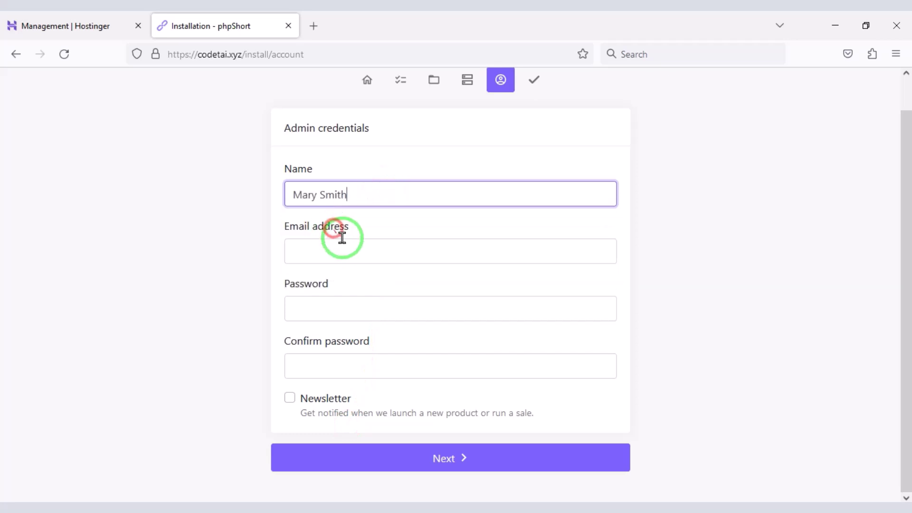
left_click(356, 244)
left_click(361, 269)
left_click(355, 312)
type("1")
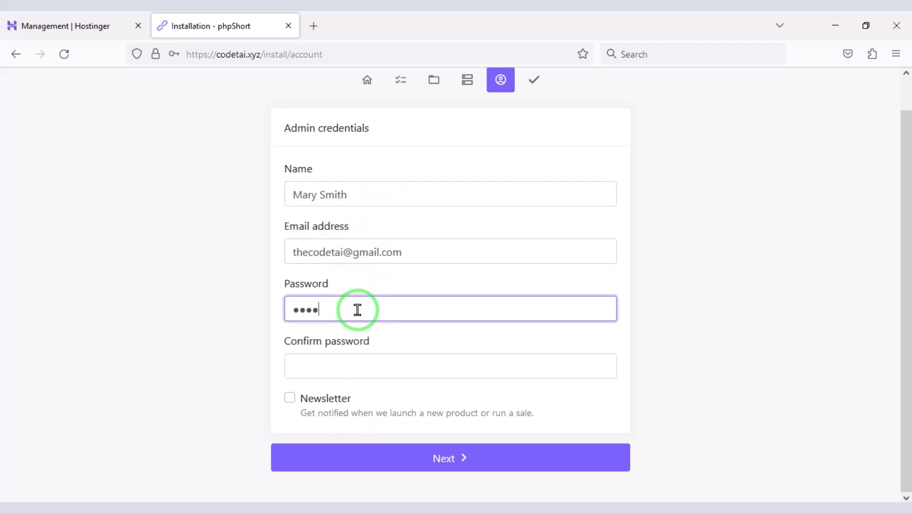
left_click(365, 371)
type("1")
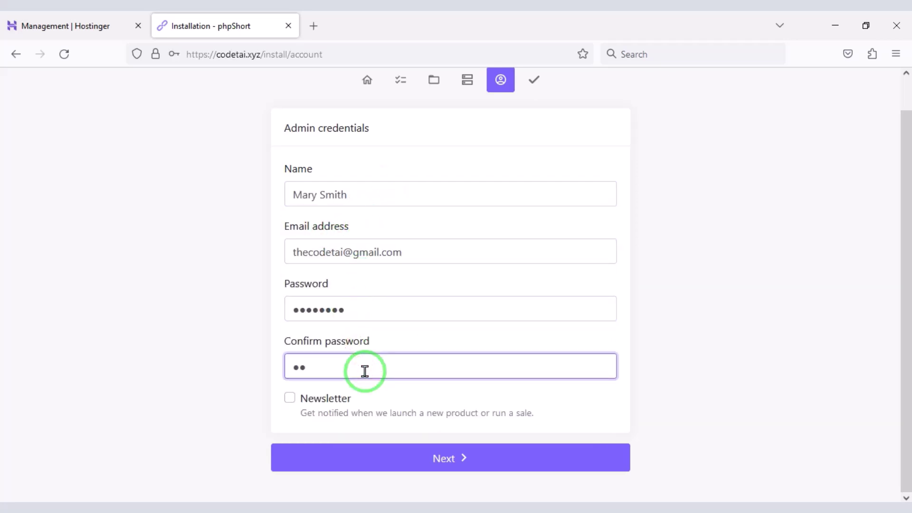
left_click(462, 458)
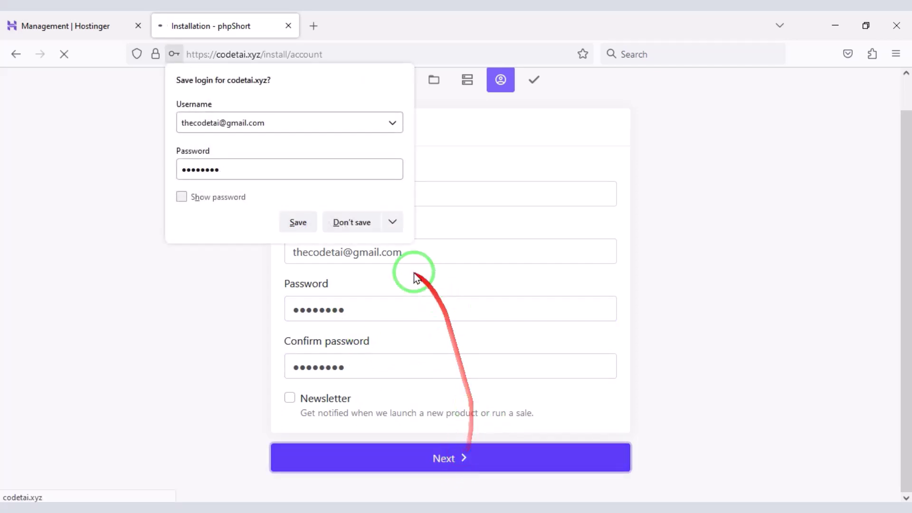
Step: Decline saving the login in Firefox and open the installed site's homepage
left_click(371, 223)
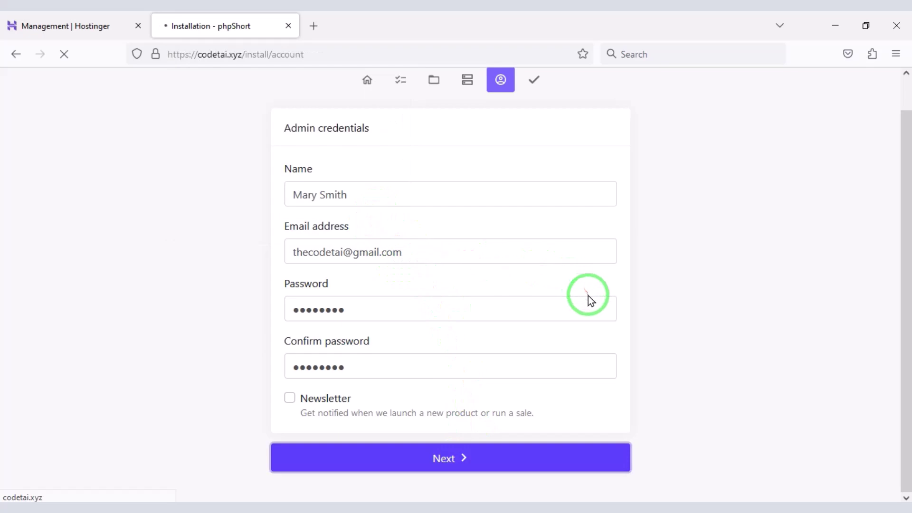
left_click(499, 454)
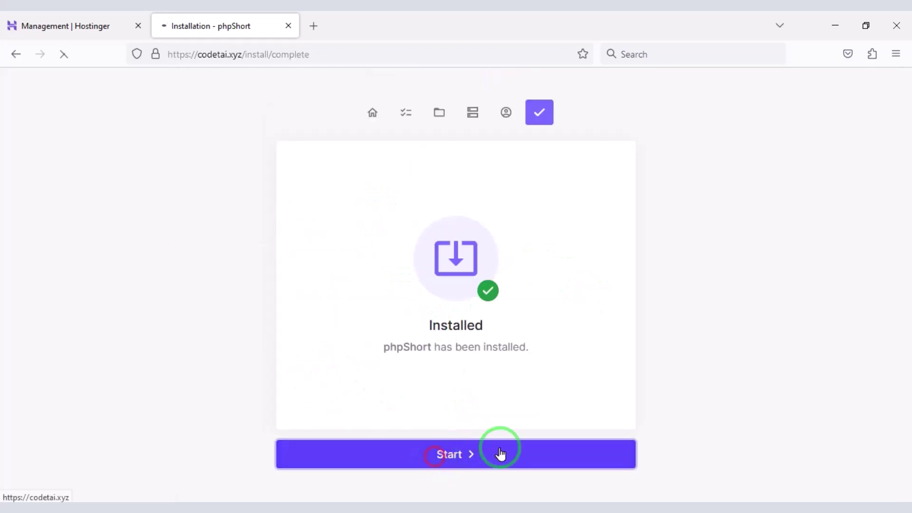
left_click_drag(906, 122, 907, 79)
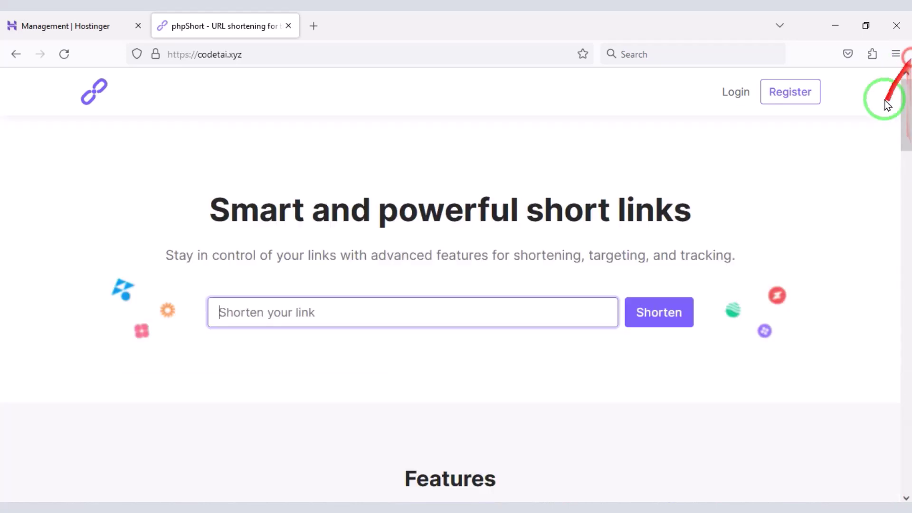
Step: Sign in to the site with the admin password, keeping the session remembered
left_click(732, 91)
left_click(184, 281)
type("*")
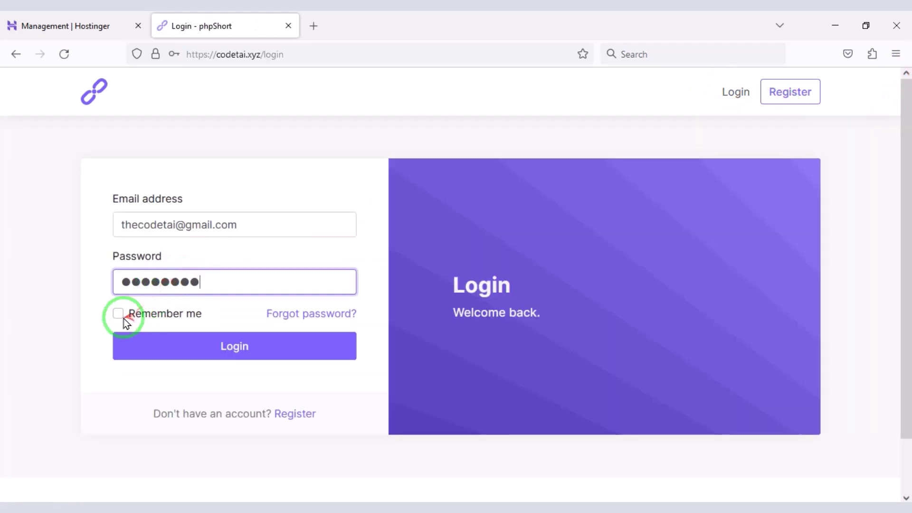
left_click(123, 316)
left_click(179, 346)
left_click(355, 223)
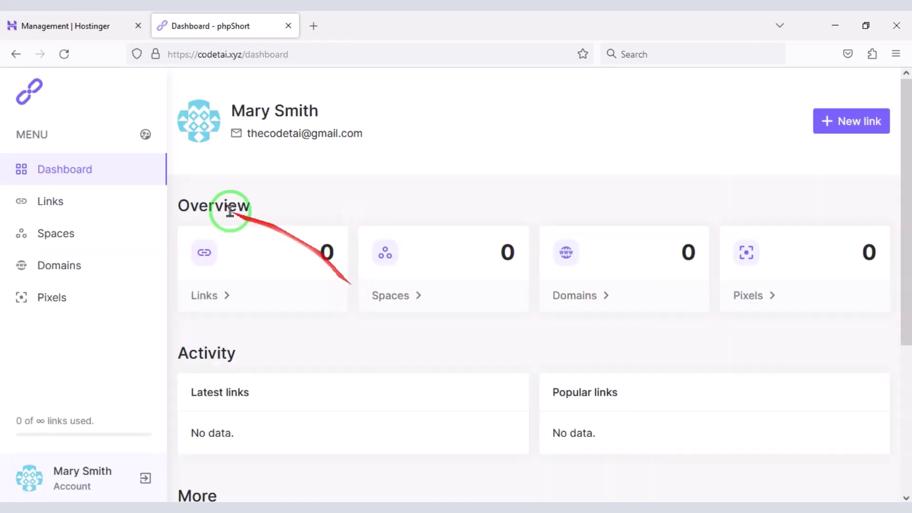
Step: Go to the admin dashboard and bring up the settings categories
left_click(145, 134)
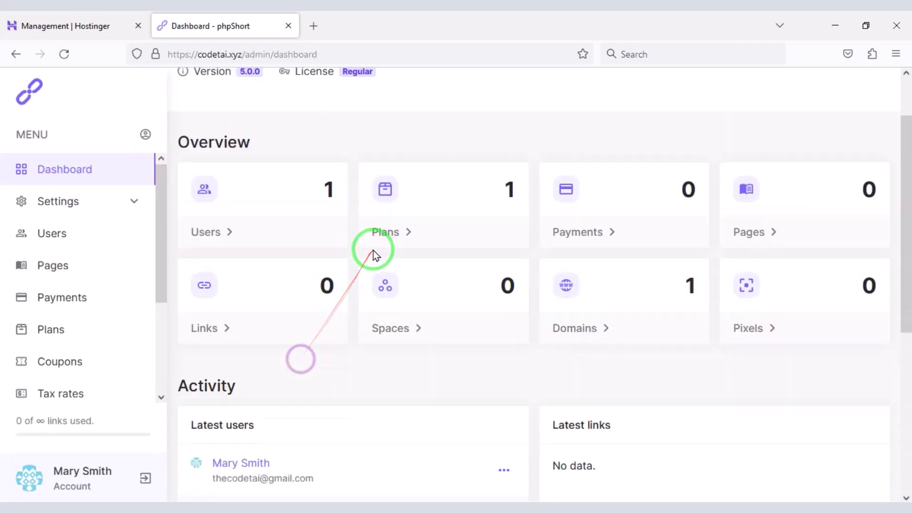
scroll(381, 309, "down", 6)
scroll(689, 318, "up", 7)
scroll(78, 291, "down", 5)
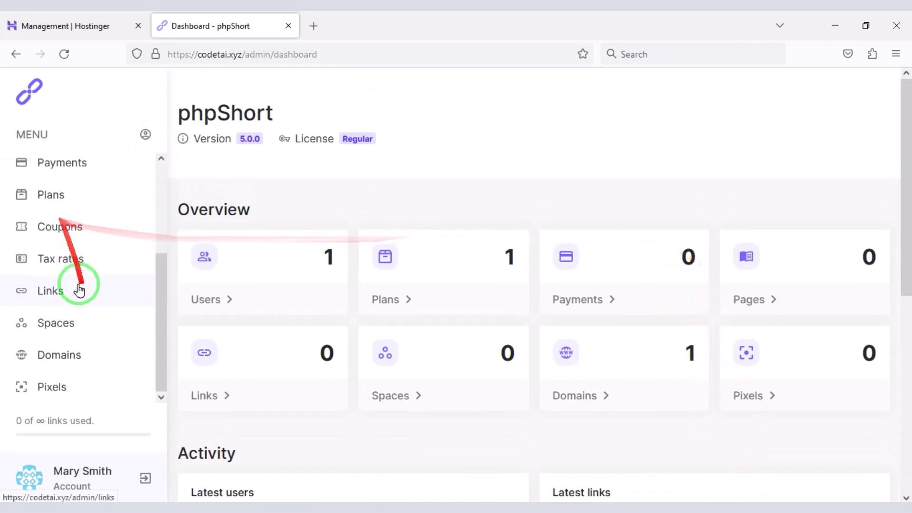
scroll(95, 340, "up", 4)
scroll(424, 203, "up", 4)
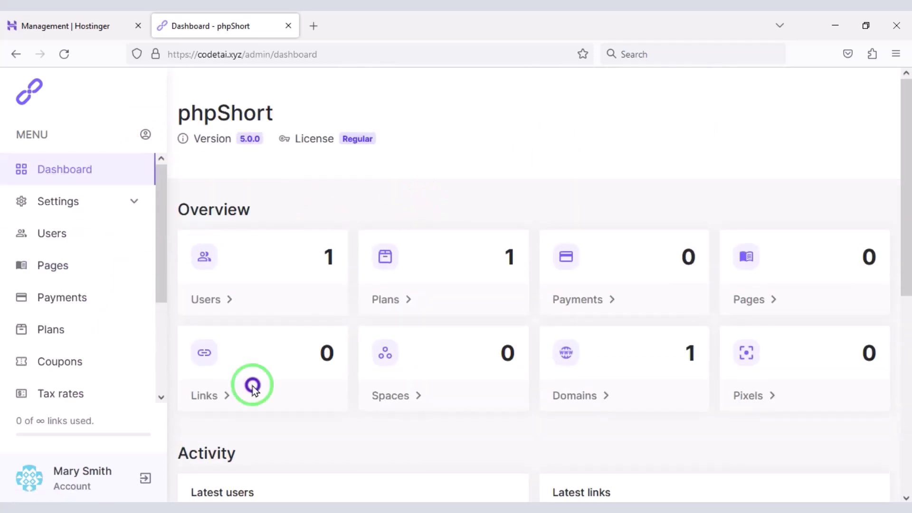
left_click(130, 204)
scroll(112, 326, "down", 8)
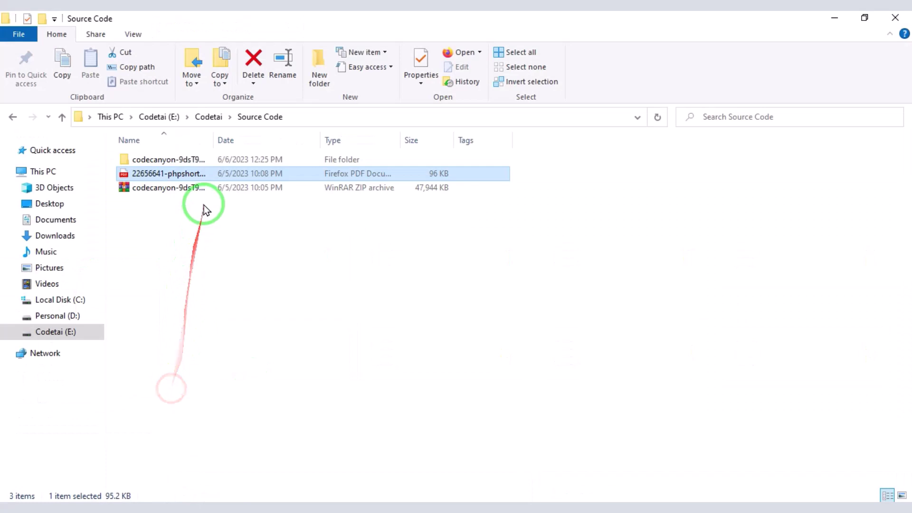
Step: Copy the item purchase code from the license PDF into License key and save it
double_click(204, 178)
left_click_drag(568, 387, 326, 378)
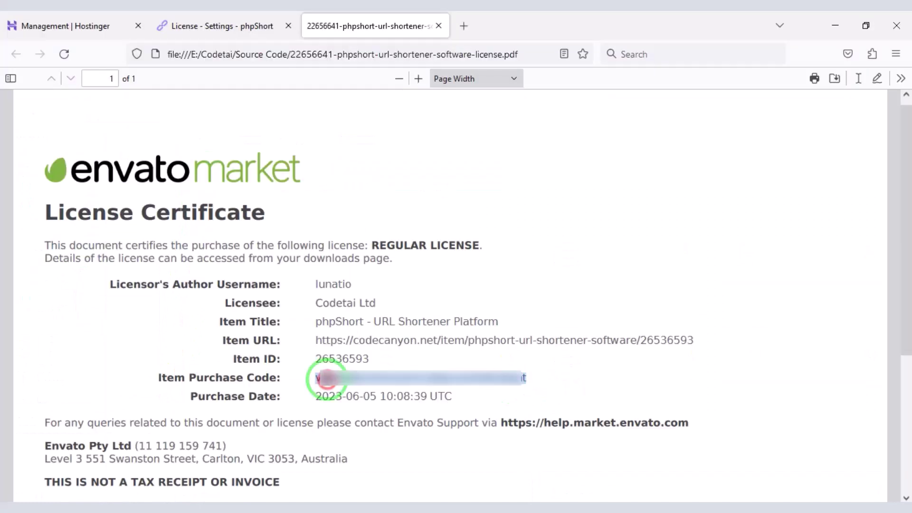
right_click(330, 376)
left_click(347, 215)
left_click(247, 25)
right_click(356, 247)
left_click(387, 340)
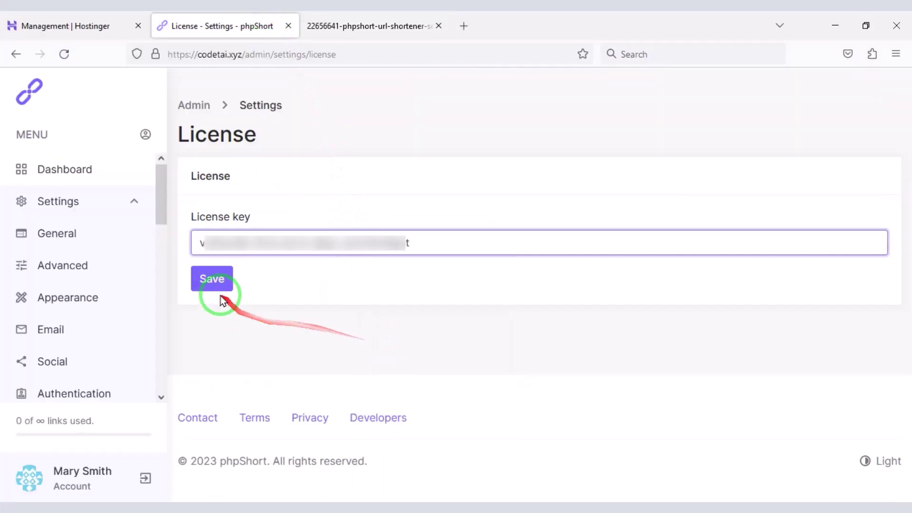
left_click(218, 291)
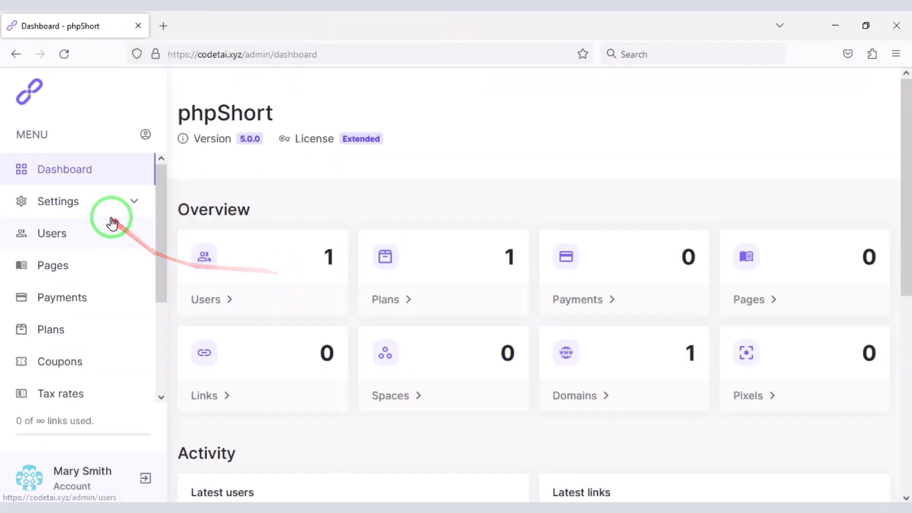
Step: Open the General settings and look over the Title, Tagline and Custom index fields
left_click(120, 203)
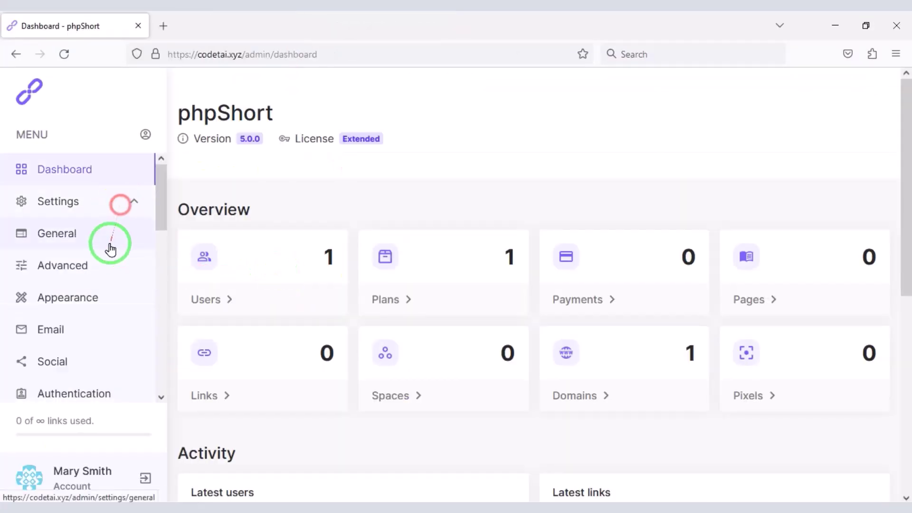
scroll(193, 142, "down", 2)
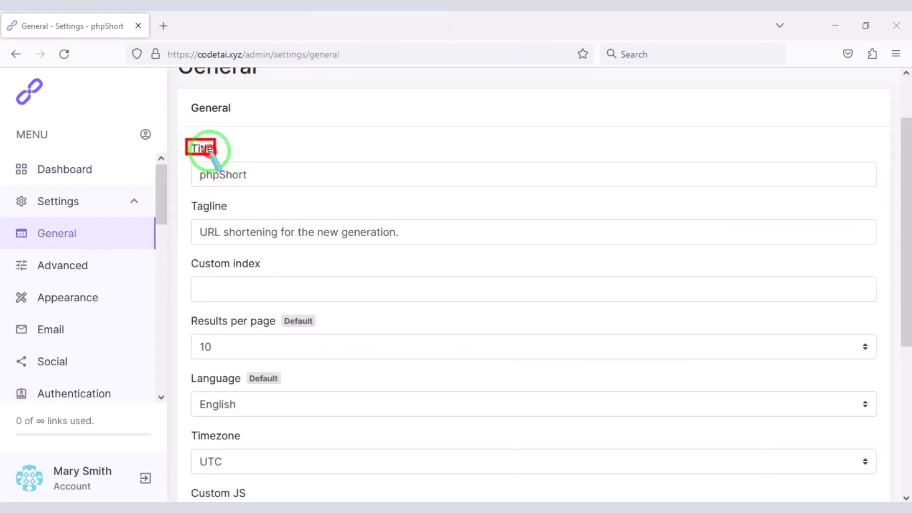
left_click_drag(213, 154, 295, 186)
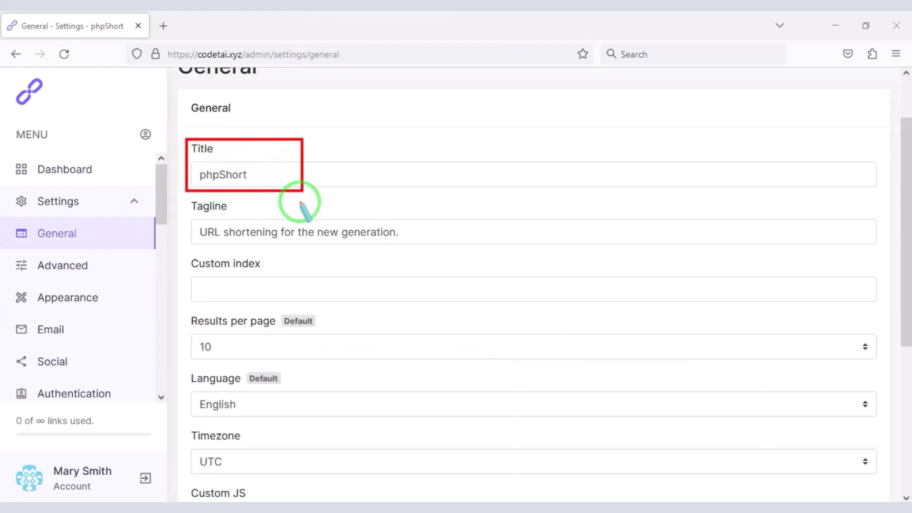
left_click_drag(214, 289, 214, 259)
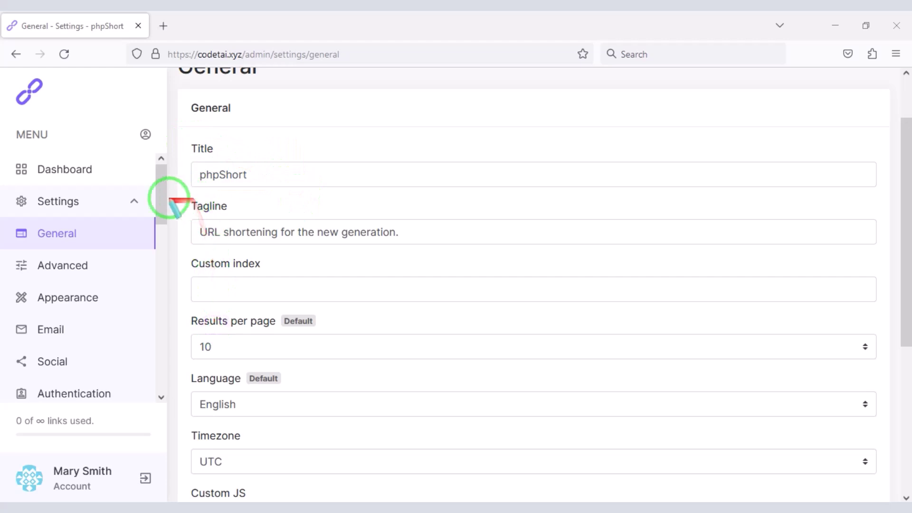
mouse_move(179, 199)
left_mouse_down()
mouse_move(540, 246)
mouse_move(888, 258)
left_mouse_up()
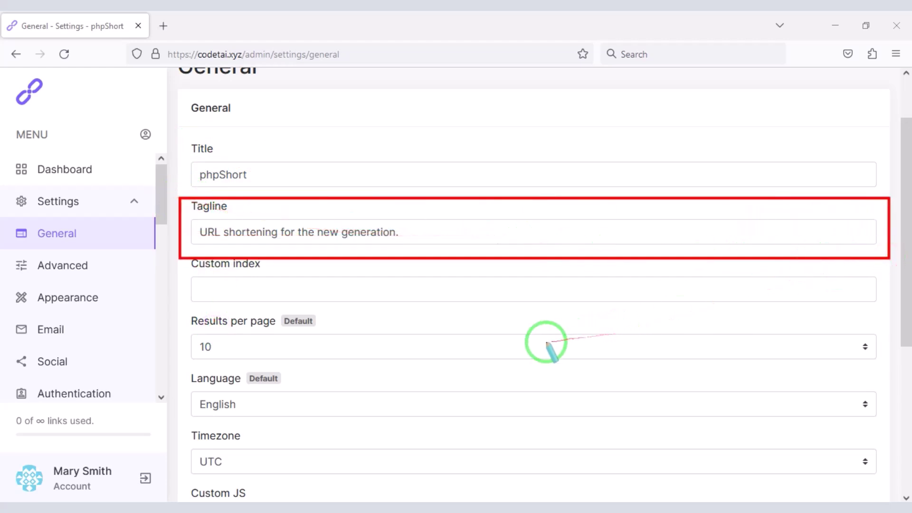
left_click(245, 288)
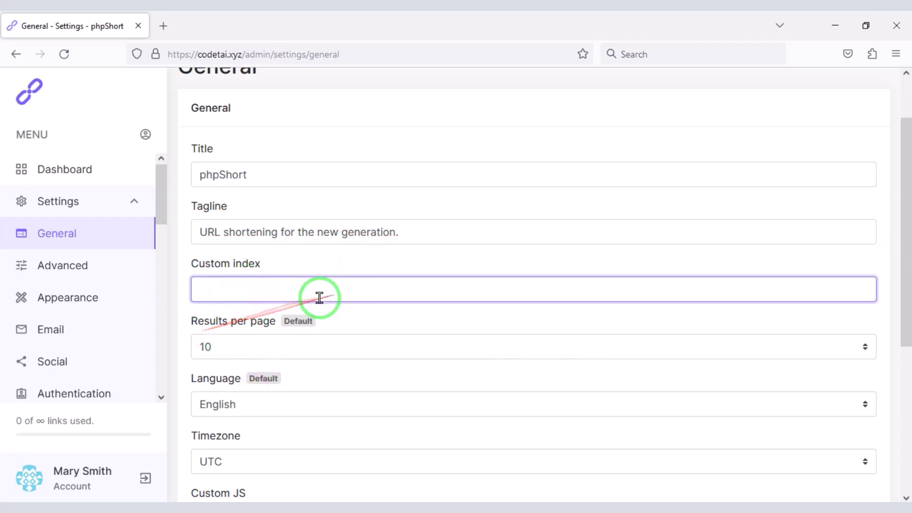
key("Tab")
Step: Keep 10 results per page, English language and UTC timezone
scroll(286, 431, "down", 3)
left_click(264, 209)
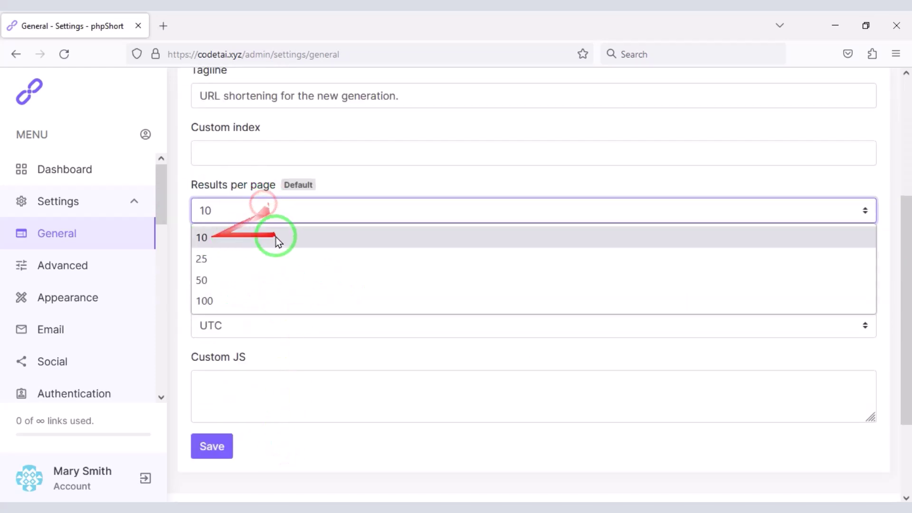
left_click(247, 239)
scroll(412, 369, "down", 2)
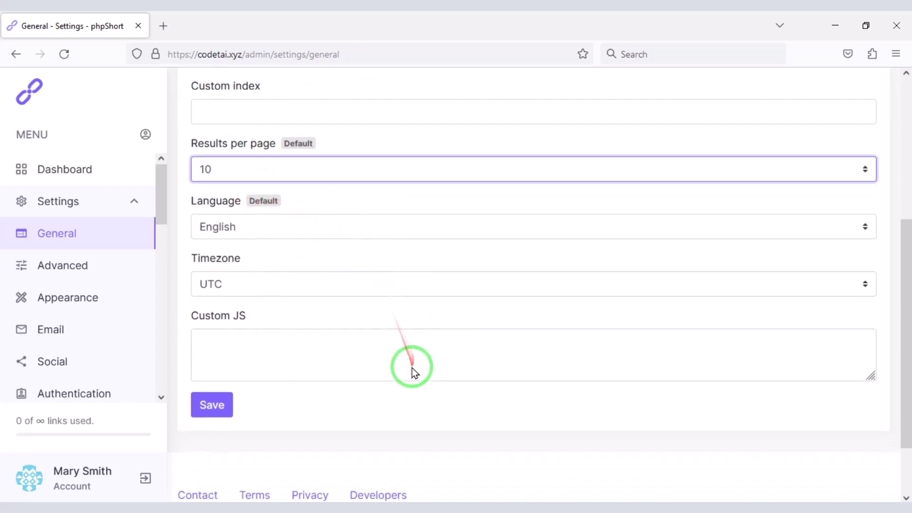
left_click(267, 199)
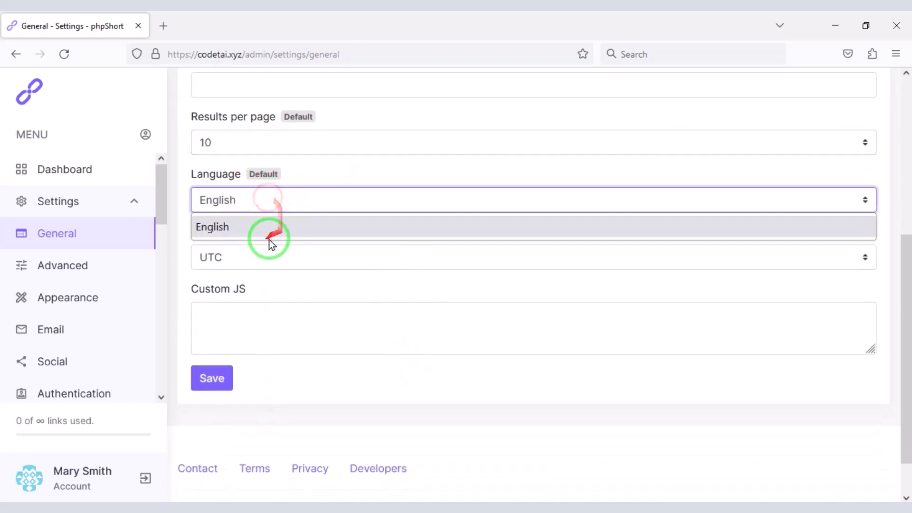
left_click(236, 229)
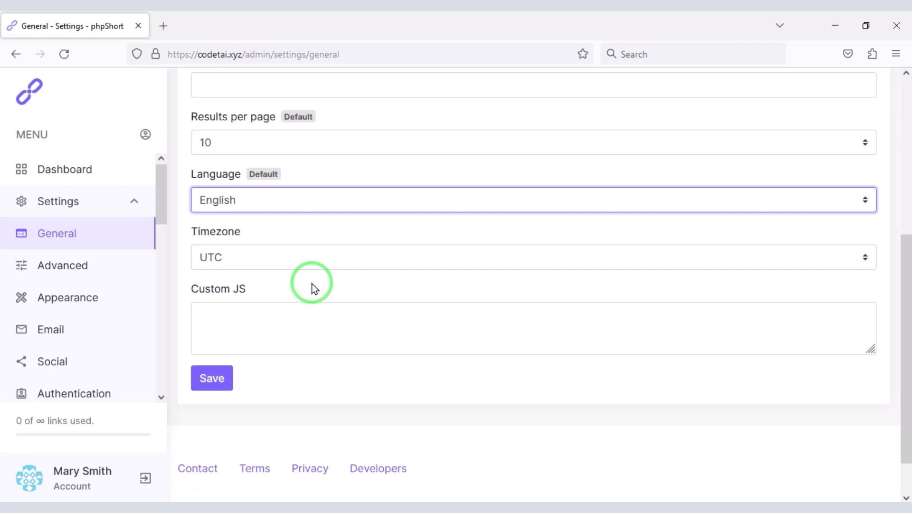
left_click(284, 259)
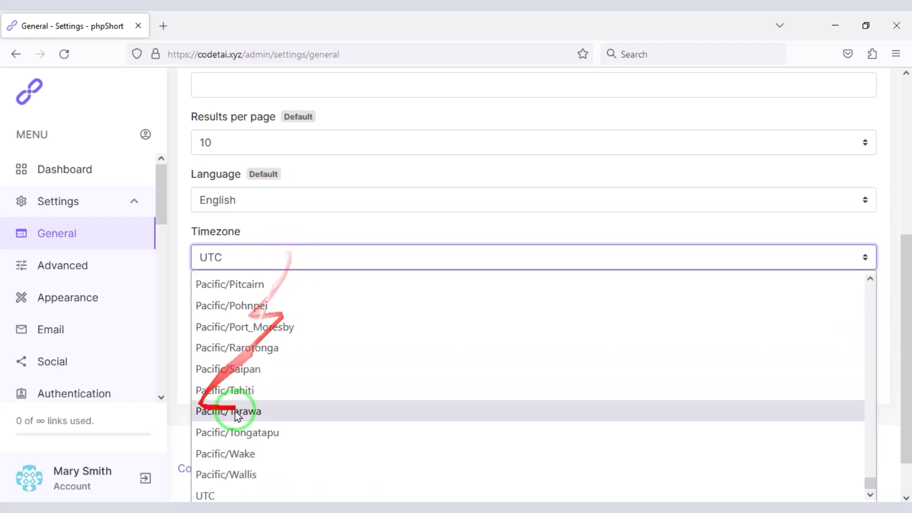
left_click(394, 227)
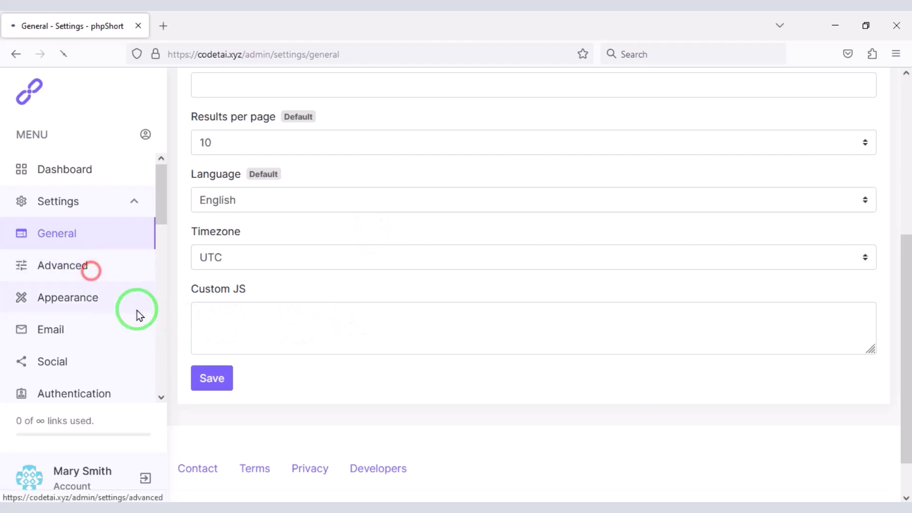
Step: After viewing Crawler settings, set the Shortener domains protocol to HTTPS and save
mouse_move(175, 247)
left_mouse_down()
mouse_move(763, 383)
mouse_move(888, 349)
left_mouse_up()
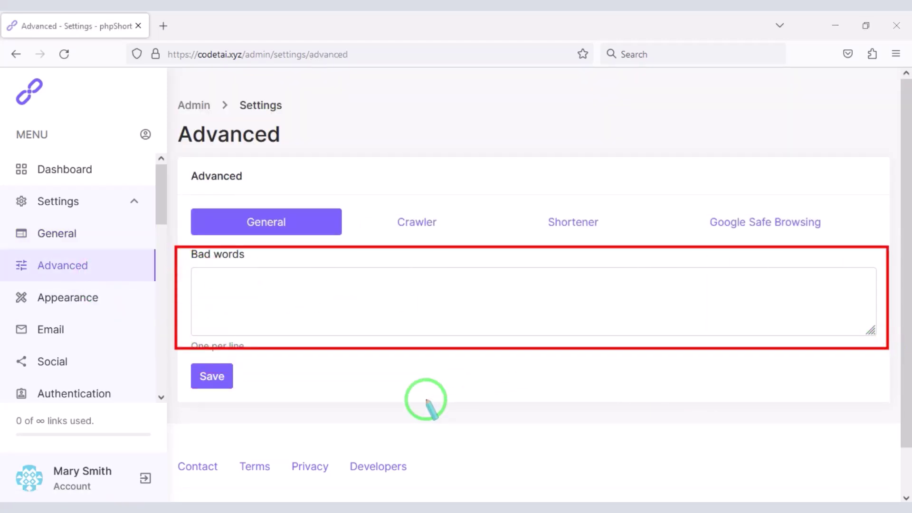
left_click(410, 219)
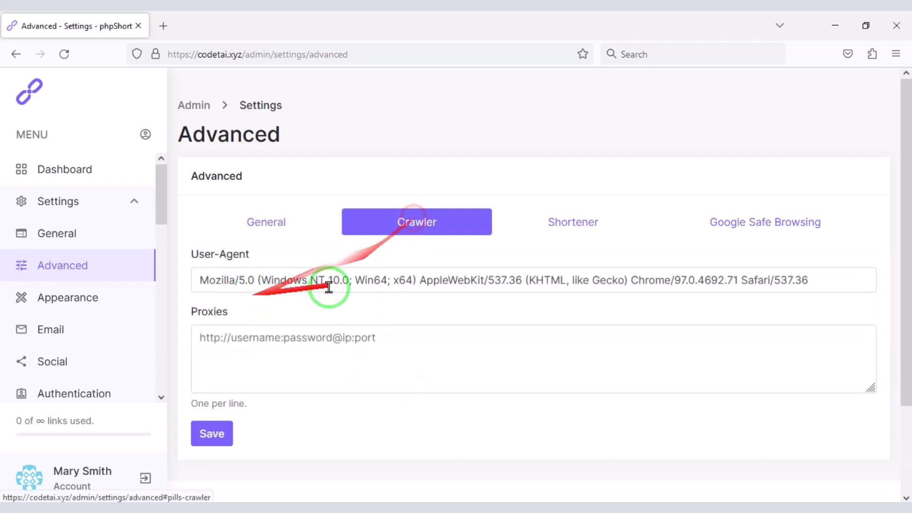
left_click(573, 222)
left_click(311, 355)
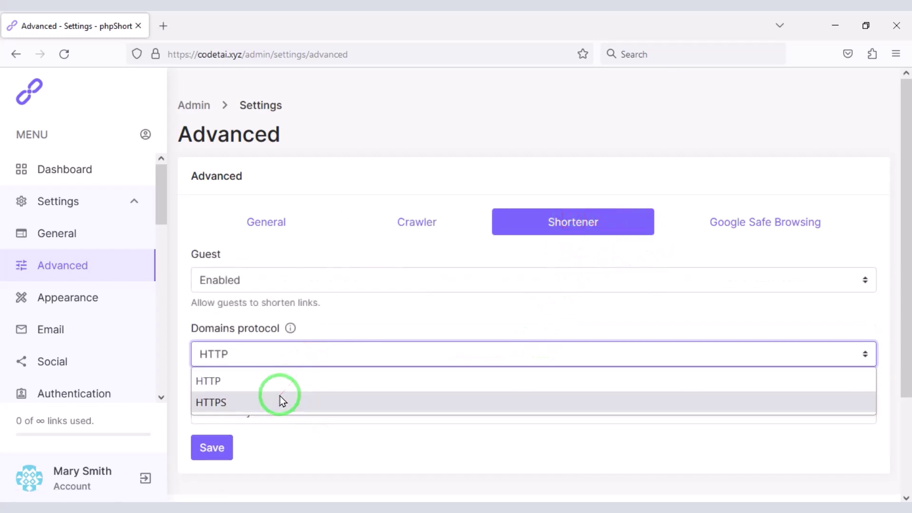
left_click(281, 401)
left_click(222, 445)
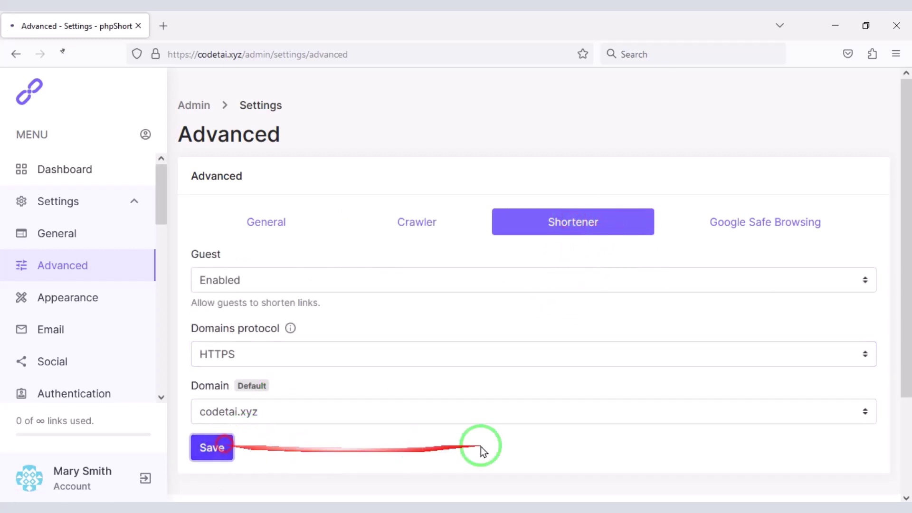
Step: Review the Google Safe Browsing settings, leaving it disabled
left_click(721, 223)
scroll(779, 256, "down", 2)
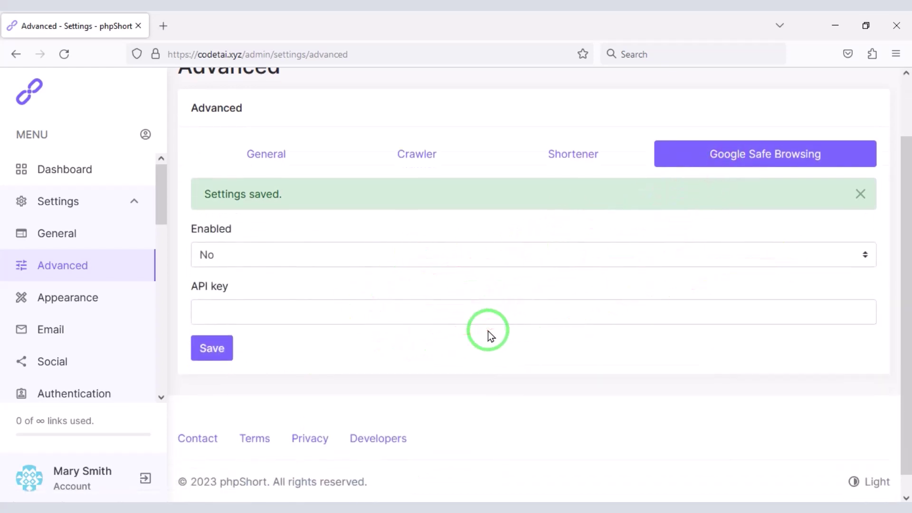
left_click(86, 214)
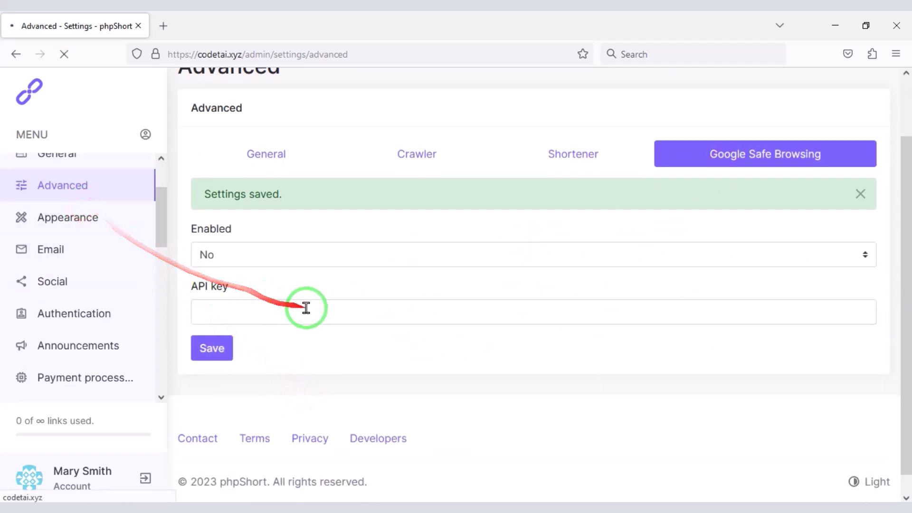
Step: Upload the codetai light logo, dark logo and favicon, and save
left_click(488, 242)
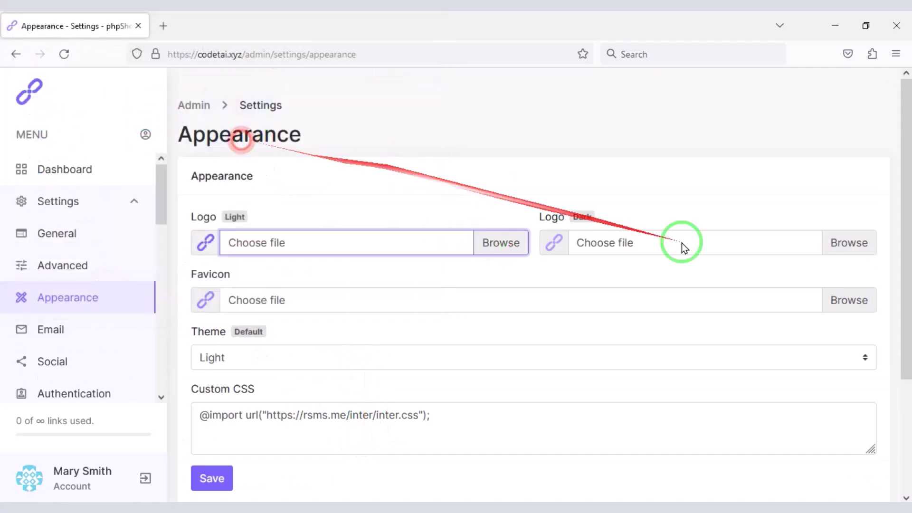
left_click(824, 242)
double_click(214, 153)
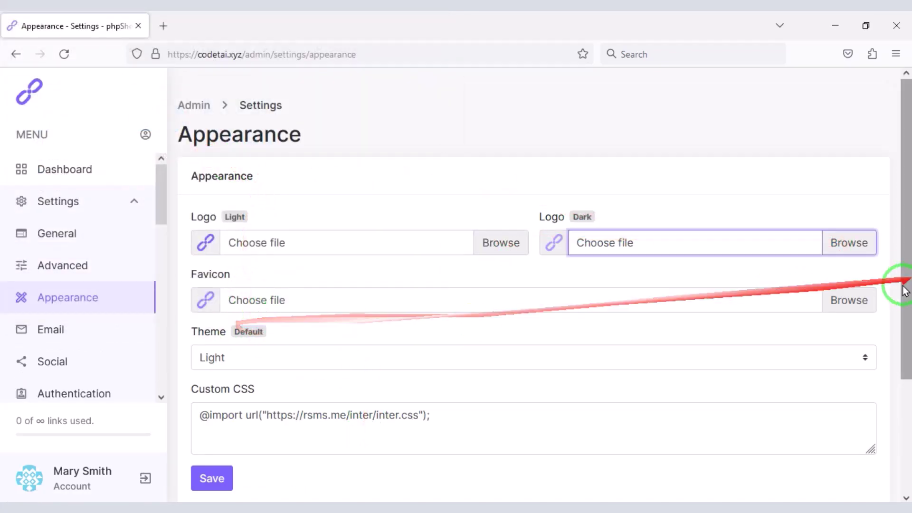
left_click(849, 300)
double_click(153, 122)
scroll(228, 286, "down", 3)
left_click(212, 410)
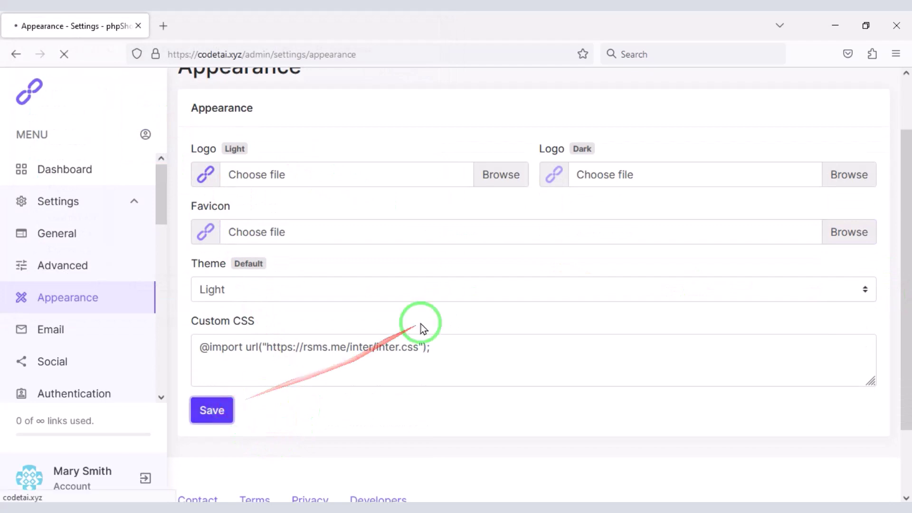
Step: Keep the Light theme, then set the Email driver to SMTP
left_click(314, 263)
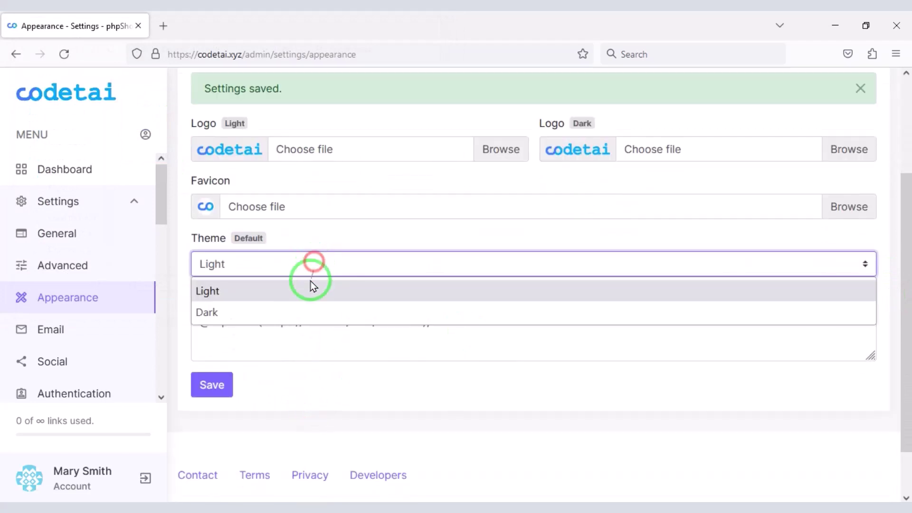
left_click(290, 298)
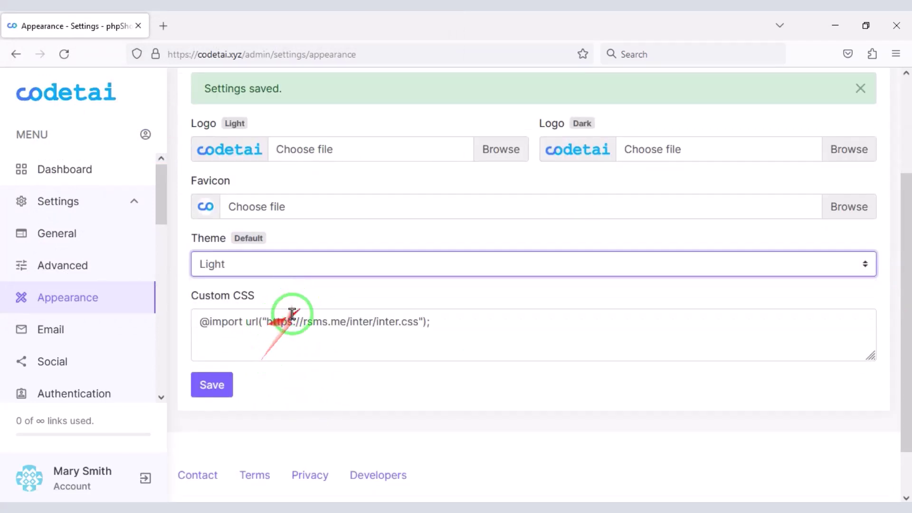
scroll(382, 323, "up", 3)
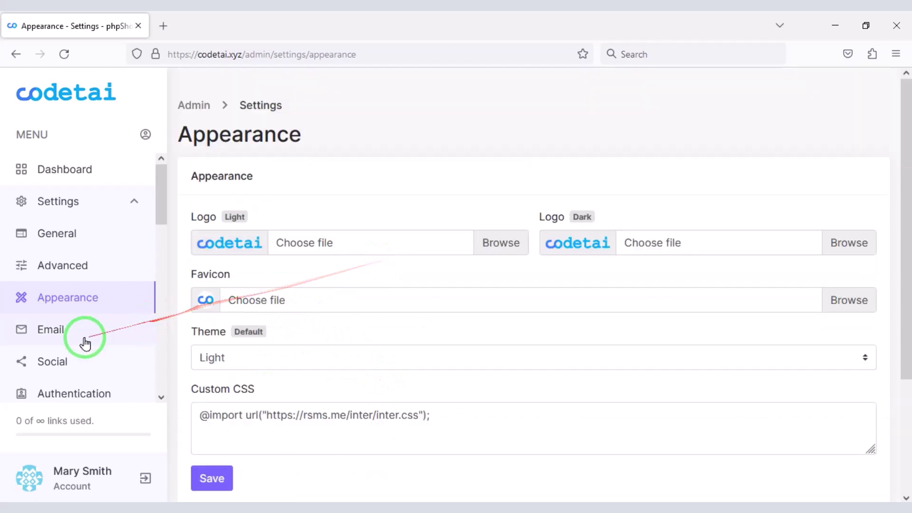
left_click(428, 281)
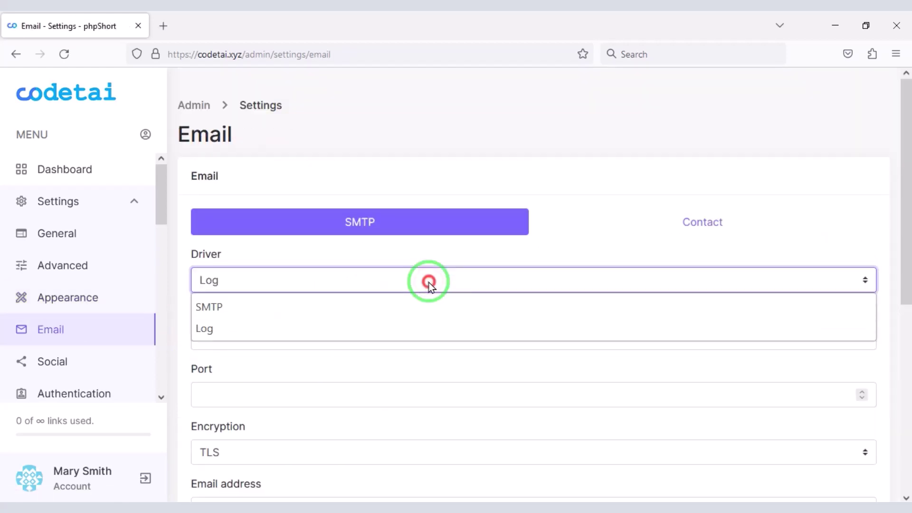
left_click(303, 306)
scroll(308, 321, "down", 2)
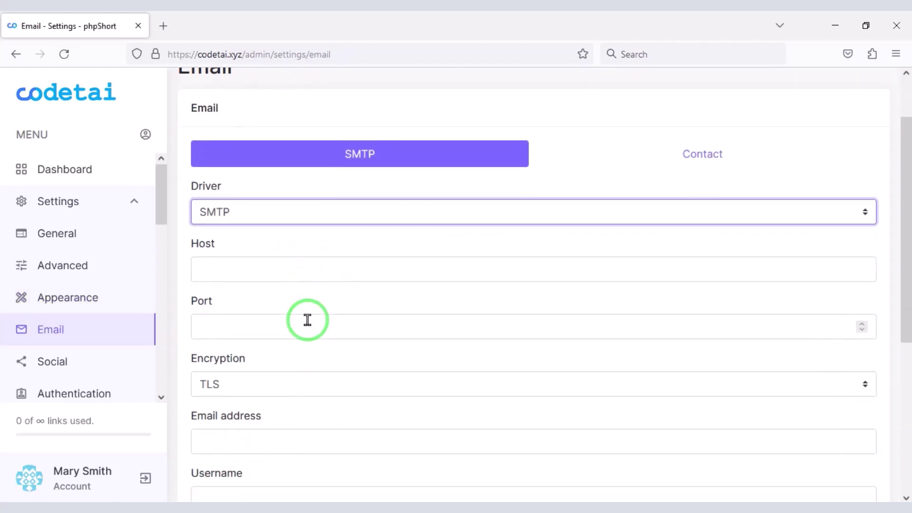
Step: Start a new email account for codetai.xyz in Hostinger hPanel
left_click(209, 24)
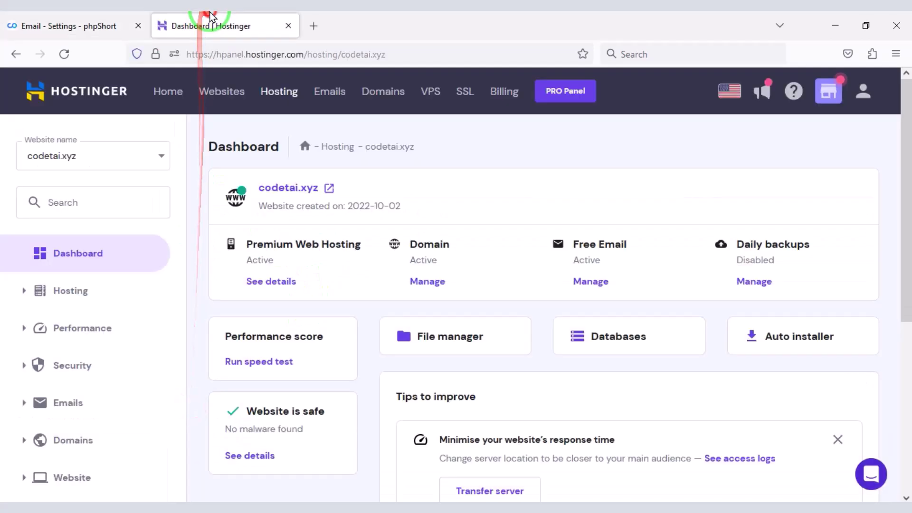
scroll(449, 224, "down", 3)
left_click(106, 328)
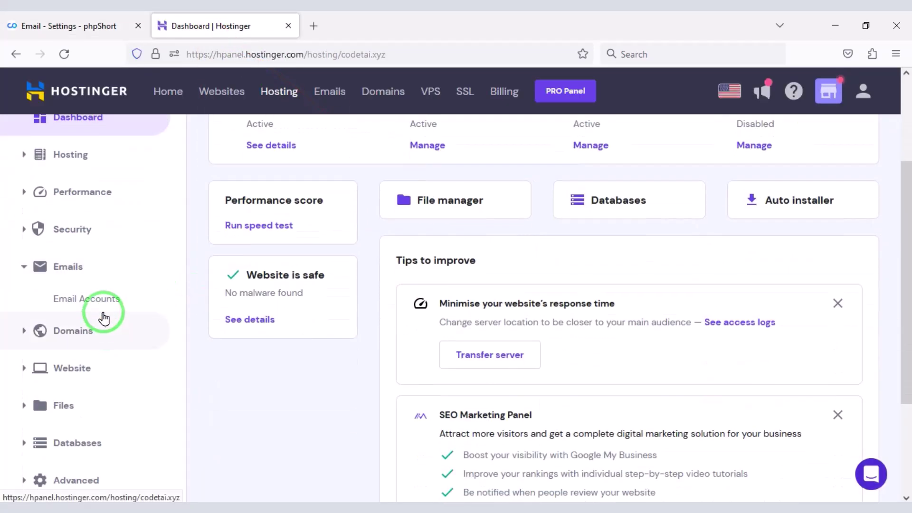
left_click(100, 300)
left_click(430, 410)
Step: Name the mailbox admin and copy an auto-generated password
left_click(198, 317)
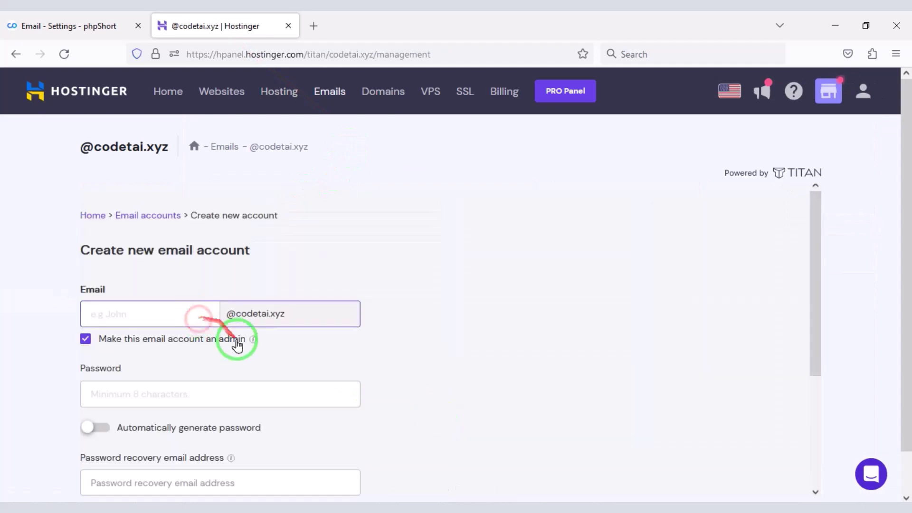
scroll(157, 308, "down", 2)
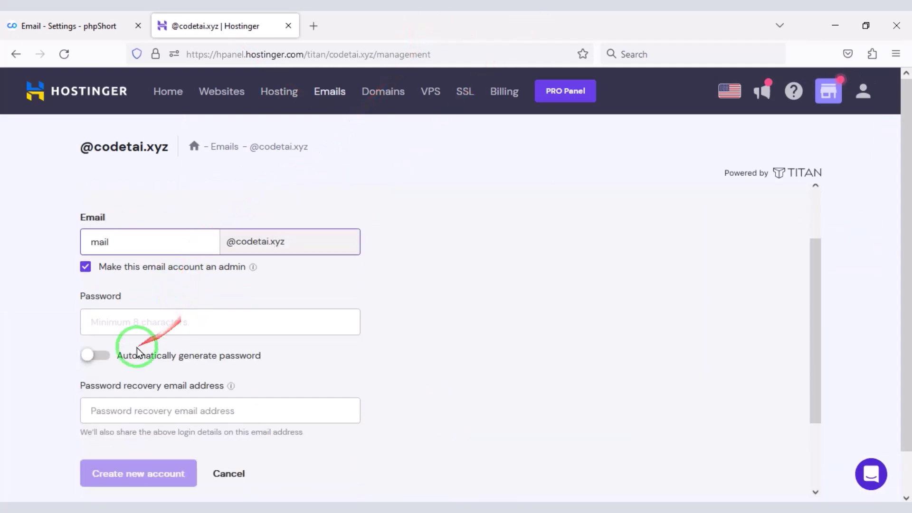
left_click(130, 354)
left_click_drag(250, 329, 98, 321)
right_click(114, 316)
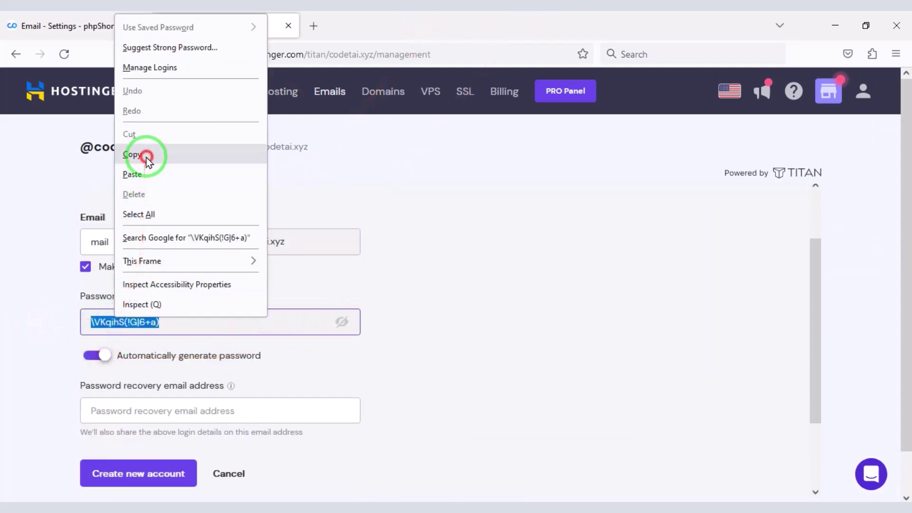
left_click(142, 153)
Step: Paste the generated password into phpShort's SMTP Password field
left_click(62, 26)
scroll(309, 378, "down", 2)
scroll(309, 378, "down", 2)
right_click(267, 413)
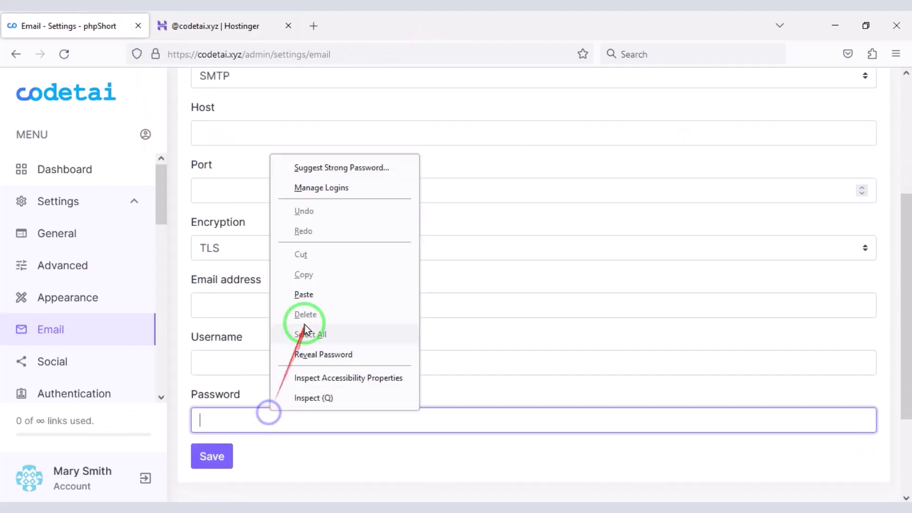
left_click(305, 295)
Step: Enter the recovery email, create the account, and copy the new mailbox address
left_click(200, 25)
left_click(163, 338)
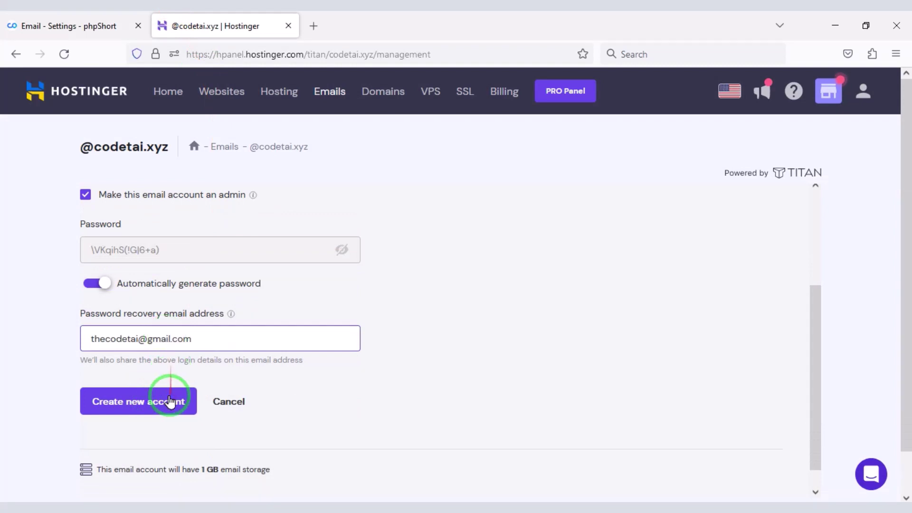
left_click(170, 402)
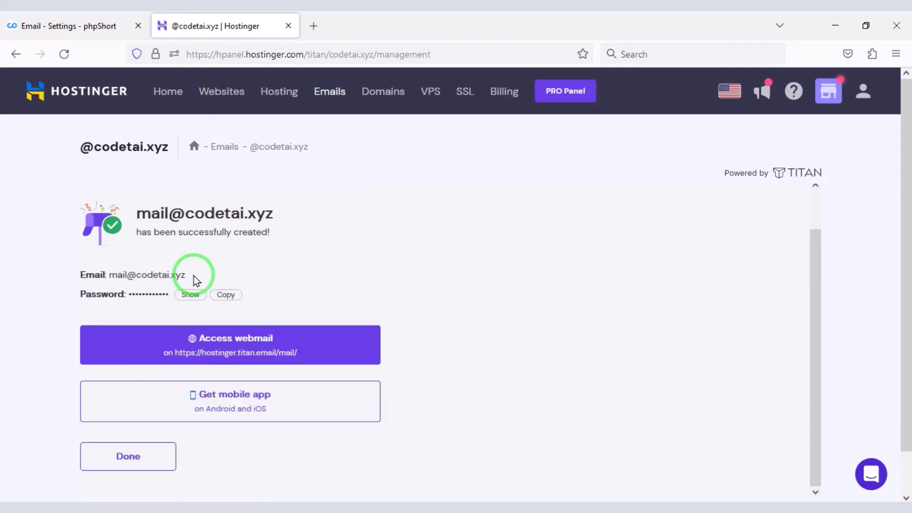
right_click(109, 271)
left_click(152, 287)
Step: Paste the new mailbox address into phpShort's Email address and Username fields
left_click(72, 25)
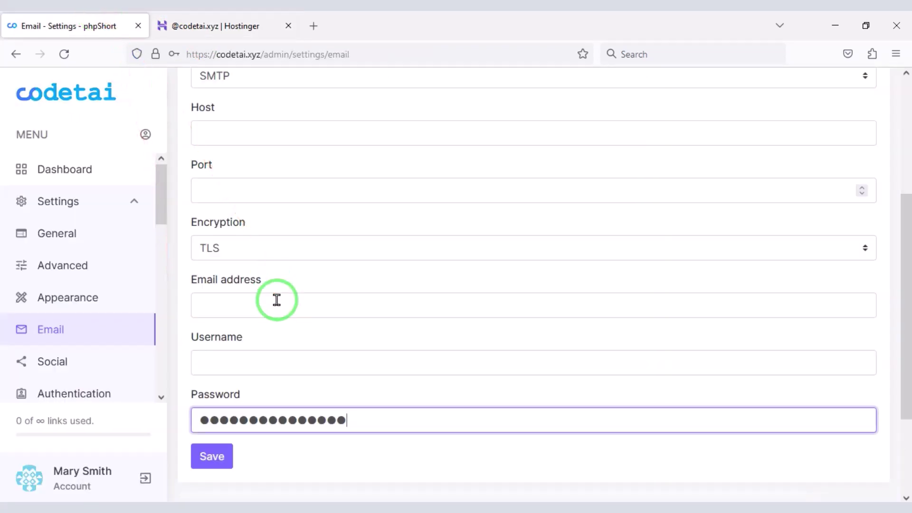
right_click(281, 304)
left_click(314, 179)
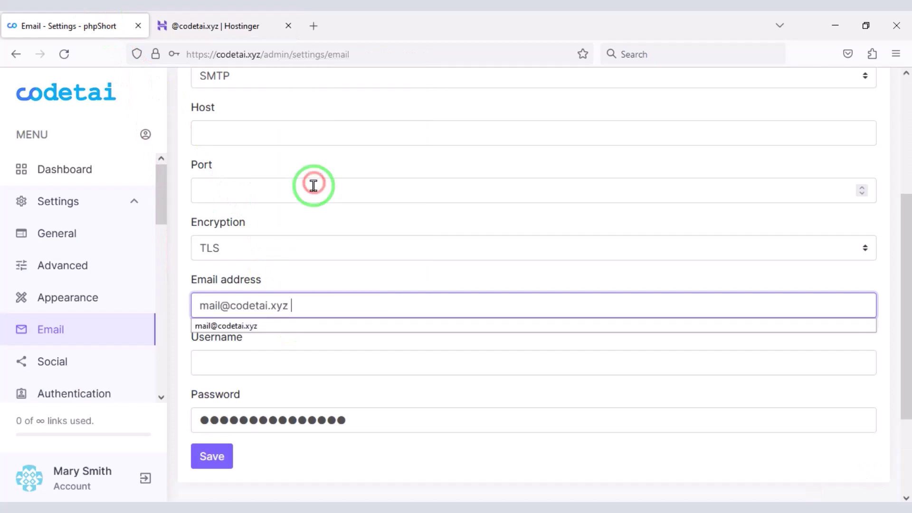
right_click(290, 361)
left_click(325, 237)
Step: Copy the outgoing server smtp.titan.email from Hostinger into the SMTP Host field
left_click(214, 26)
left_click(143, 456)
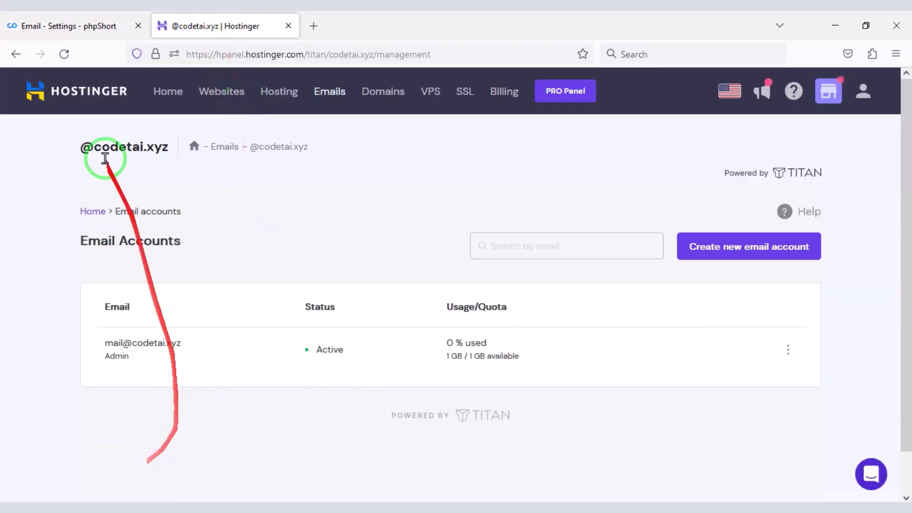
left_click(16, 54)
scroll(665, 301, "down", 2)
left_click(666, 301)
scroll(333, 363, "down", 2)
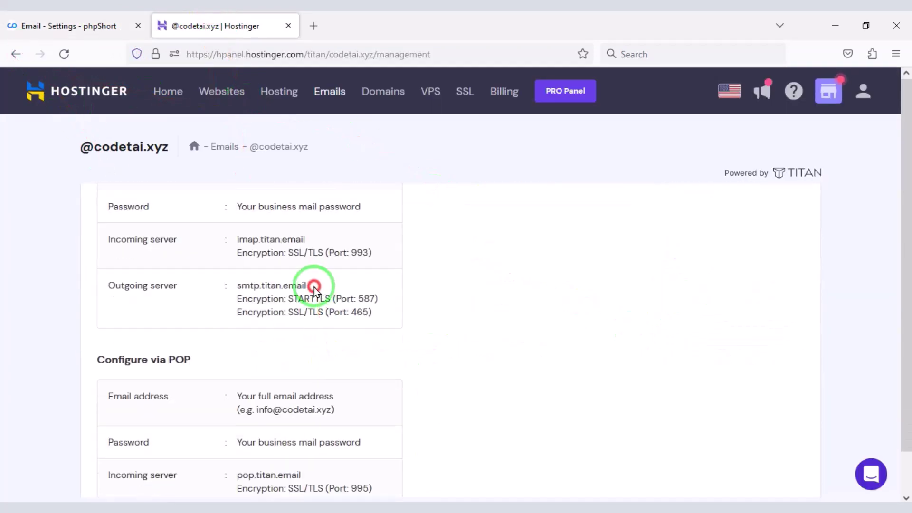
left_click_drag(309, 285, 237, 285)
right_click(265, 293)
left_click(291, 151)
left_click(71, 26)
right_click(274, 211)
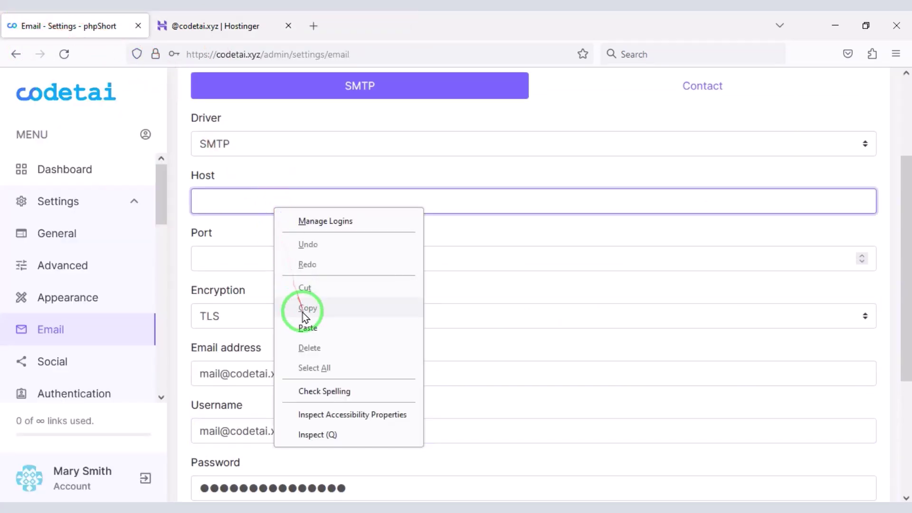
left_click(305, 325)
Step: Set SSL encryption and port 465, then save the SMTP settings
left_click(291, 313)
left_click(264, 364)
left_click(214, 26)
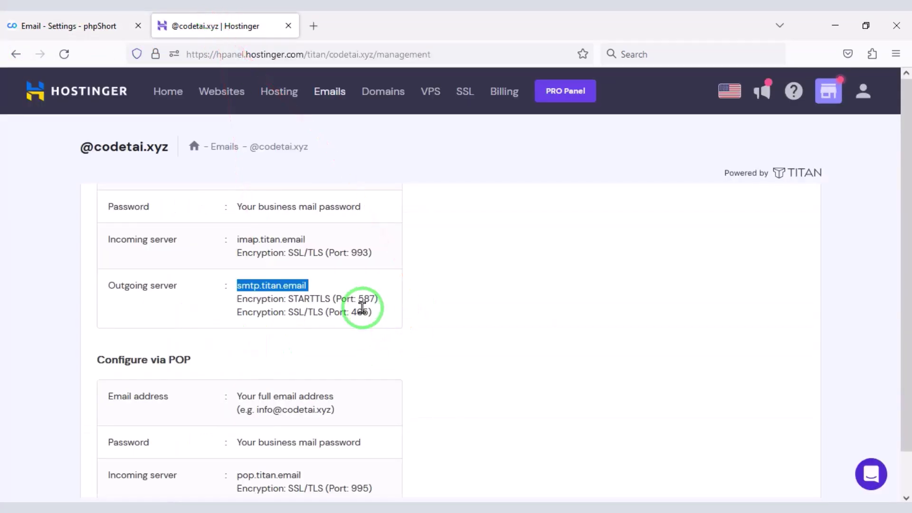
double_click(362, 312)
right_click(365, 308)
left_click(380, 319)
left_click(71, 26)
right_click(242, 258)
left_click(260, 376)
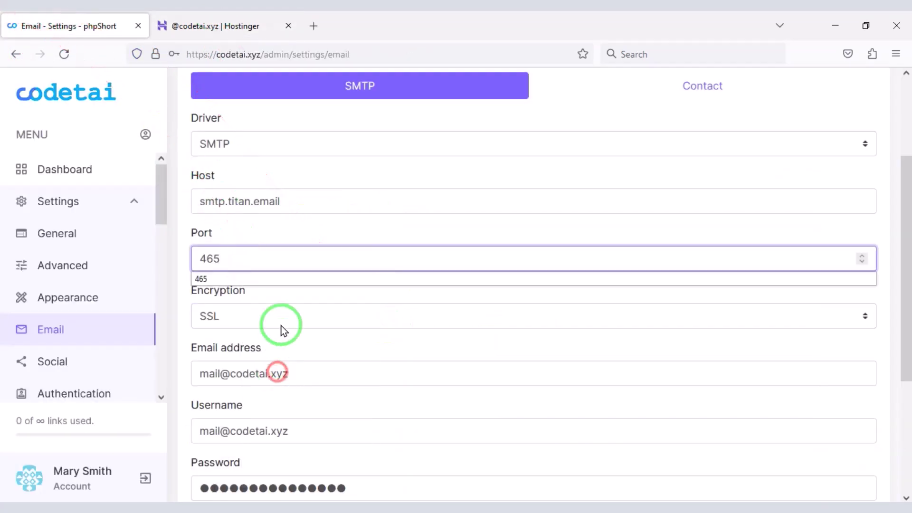
scroll(281, 322, "down", 4)
left_click(214, 328)
left_click(350, 221)
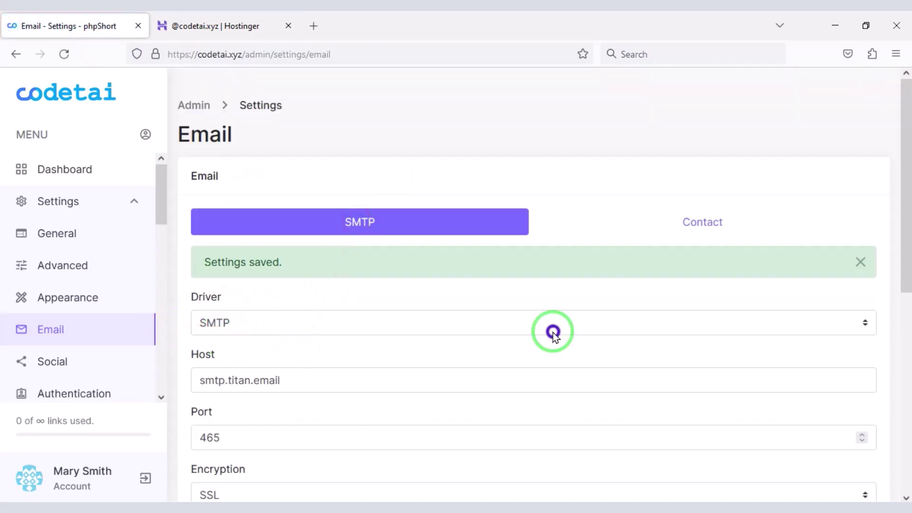
Step: Paste the mailbox address as the contact email and save
left_click(675, 223)
scroll(355, 277, "down", 1)
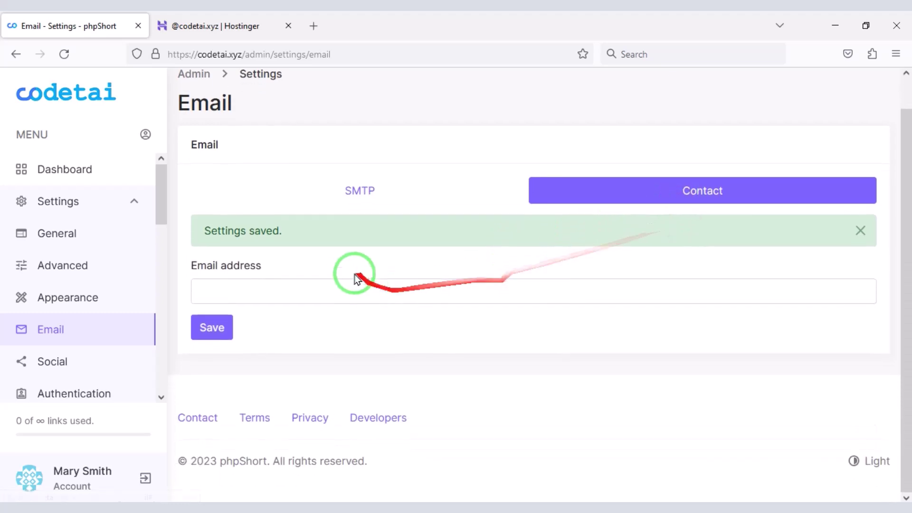
right_click(340, 283)
left_click(377, 163)
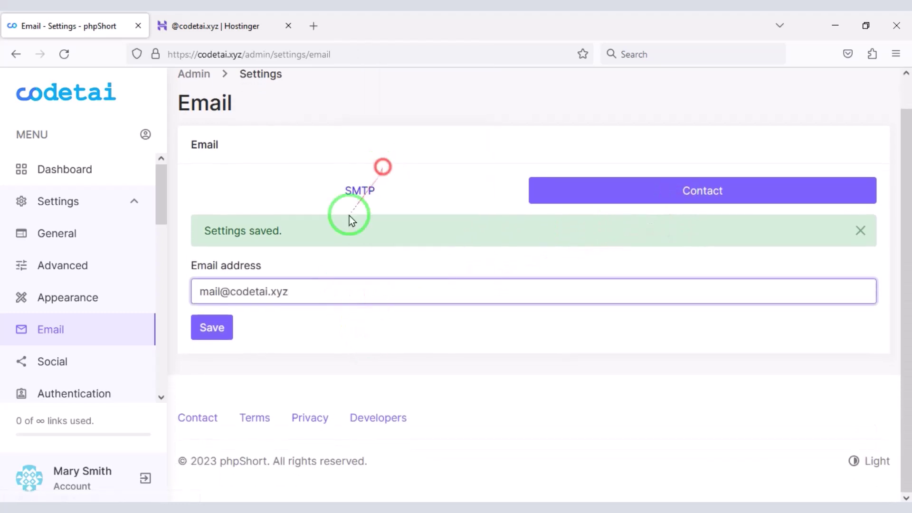
left_click(226, 327)
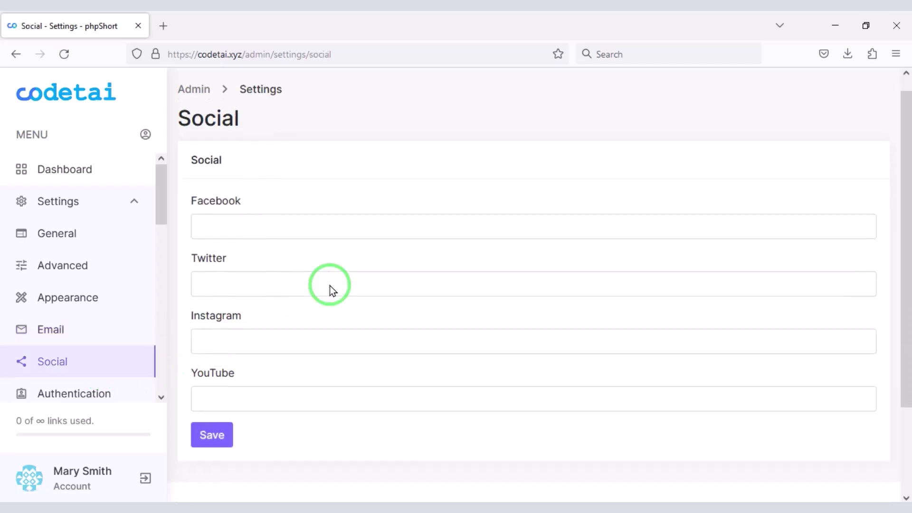
Step: Look over the Twitter and Instagram fields in Social settings without changes
scroll(330, 288, "down", 2)
left_click(259, 233)
left_click(250, 297)
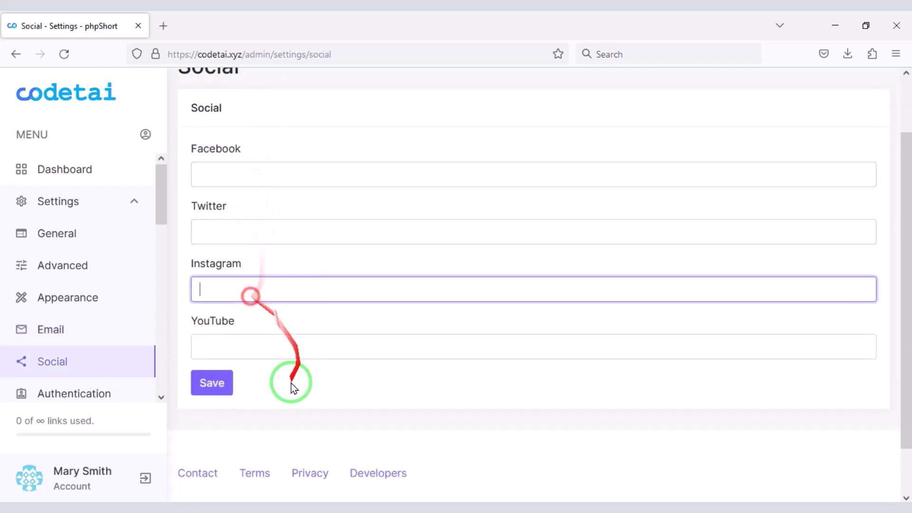
scroll(79, 332, "down", 2)
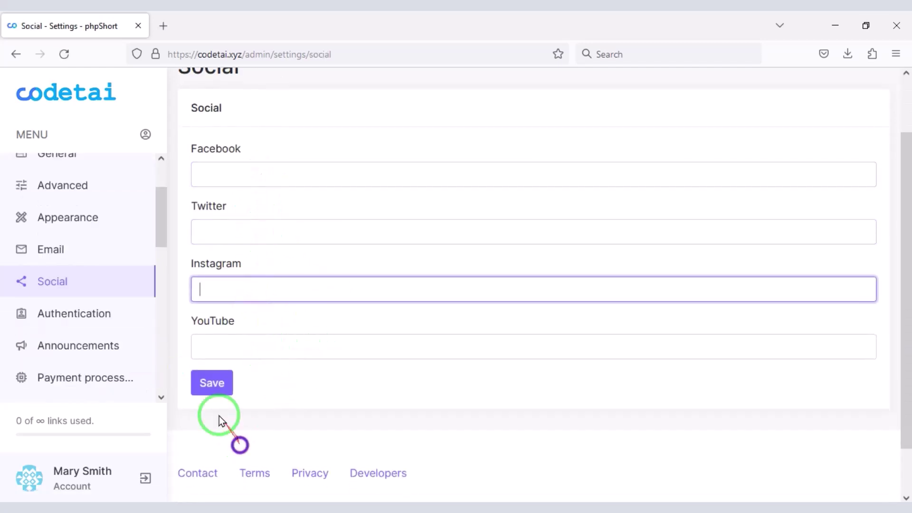
Step: In Authentication, enable registration and email verification, leaving two-factor authentication Disabled
left_click(102, 325)
left_click(295, 288)
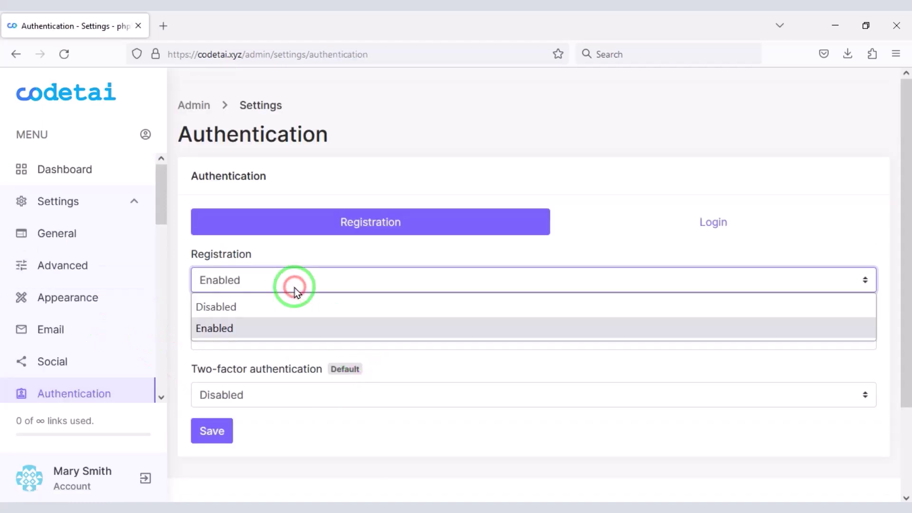
left_click(272, 331)
scroll(331, 362, "down", 2)
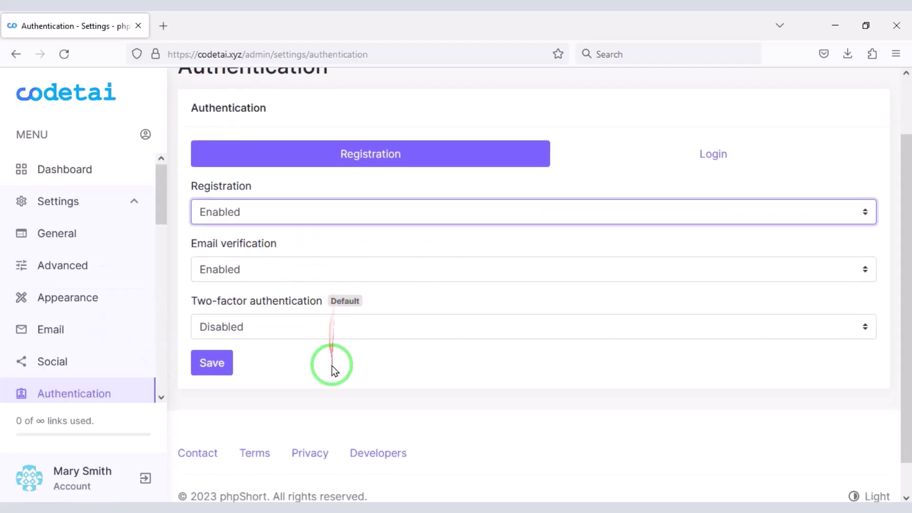
left_click(315, 269)
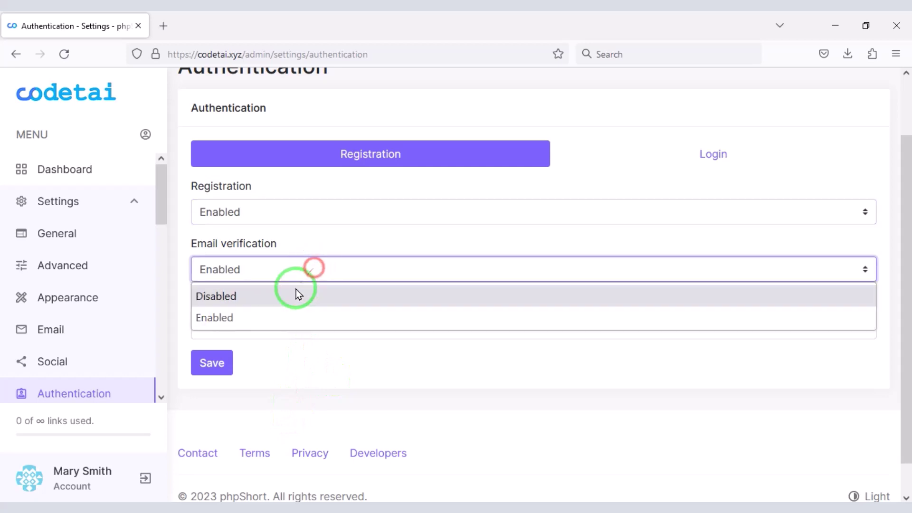
left_click(292, 319)
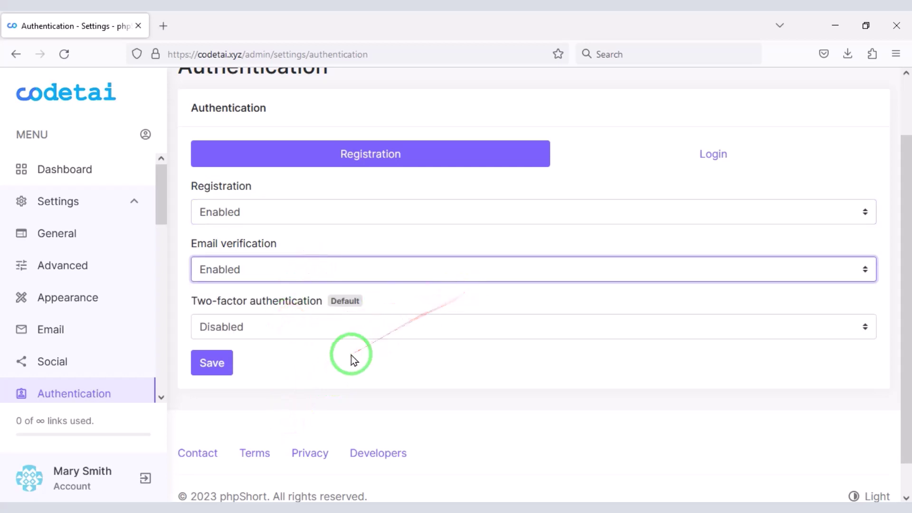
left_click(287, 328)
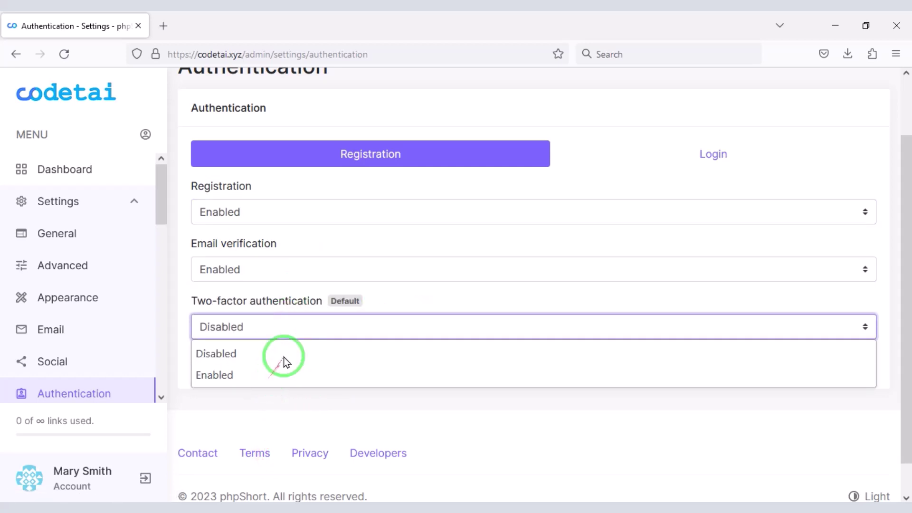
left_click(286, 380)
left_click(332, 328)
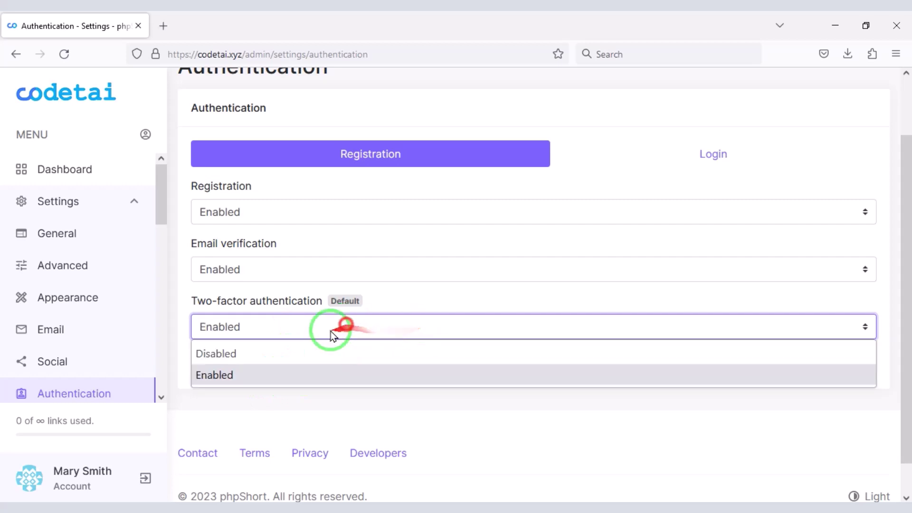
left_click(232, 354)
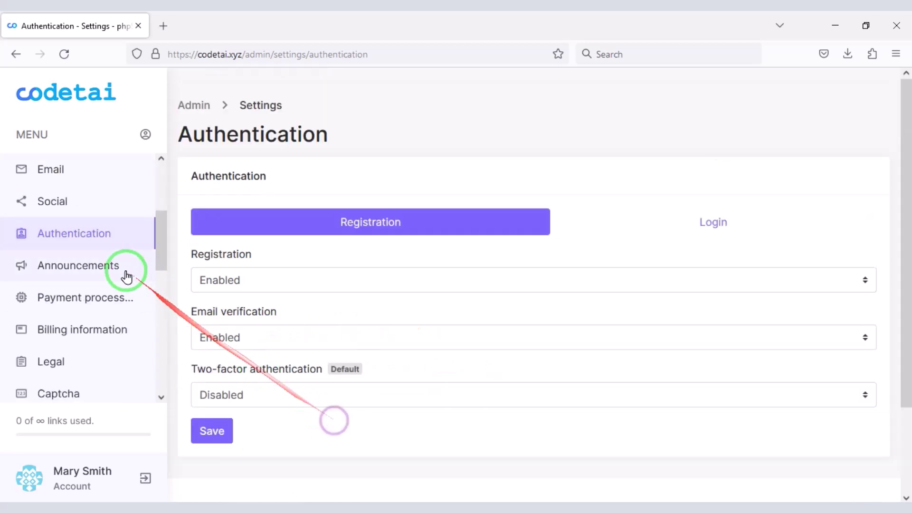
Step: Write the guest announcement 'hi' and set its type to Warning
left_click(139, 276)
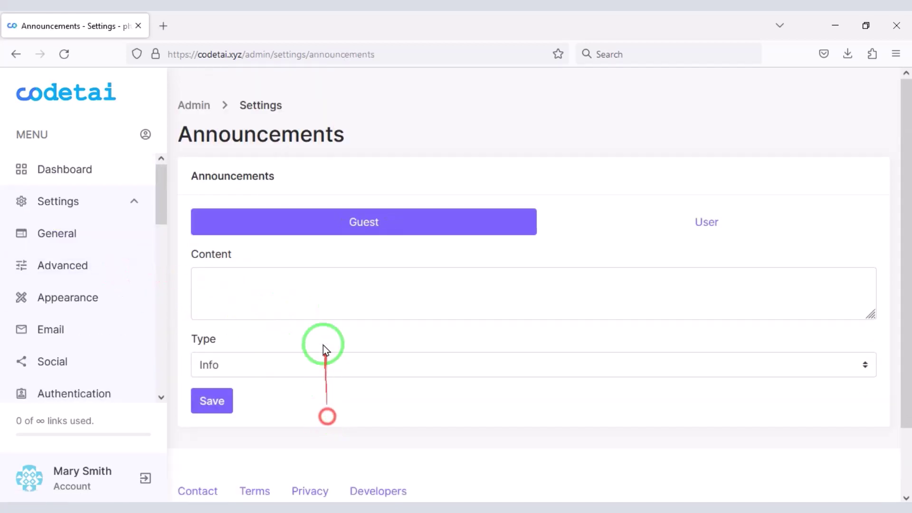
left_click(284, 289)
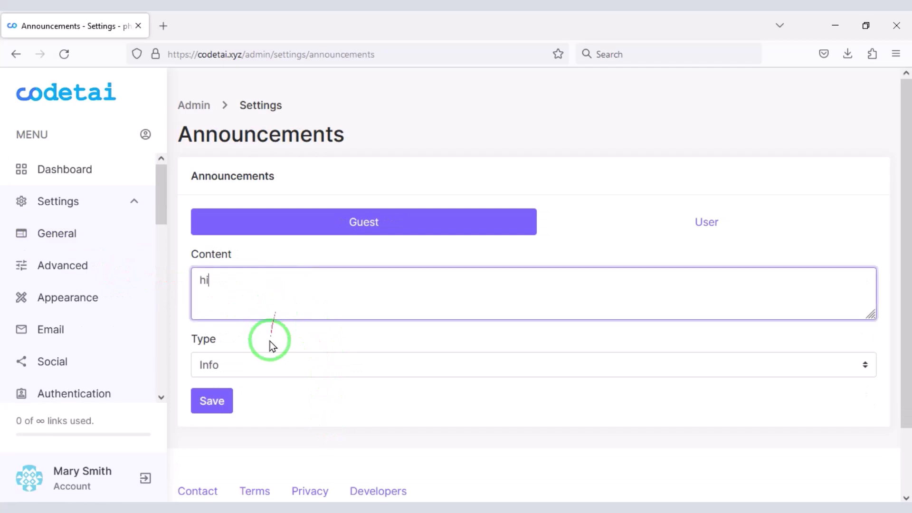
left_click(266, 359)
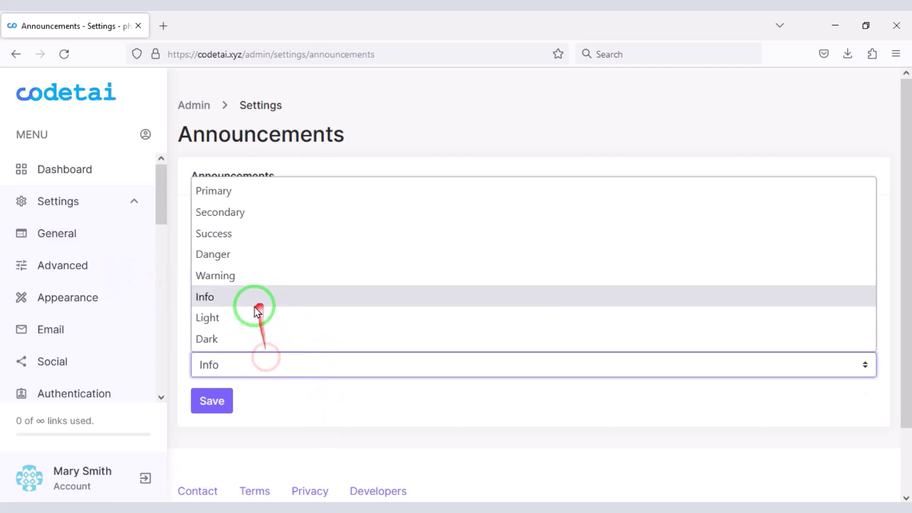
left_click(264, 283)
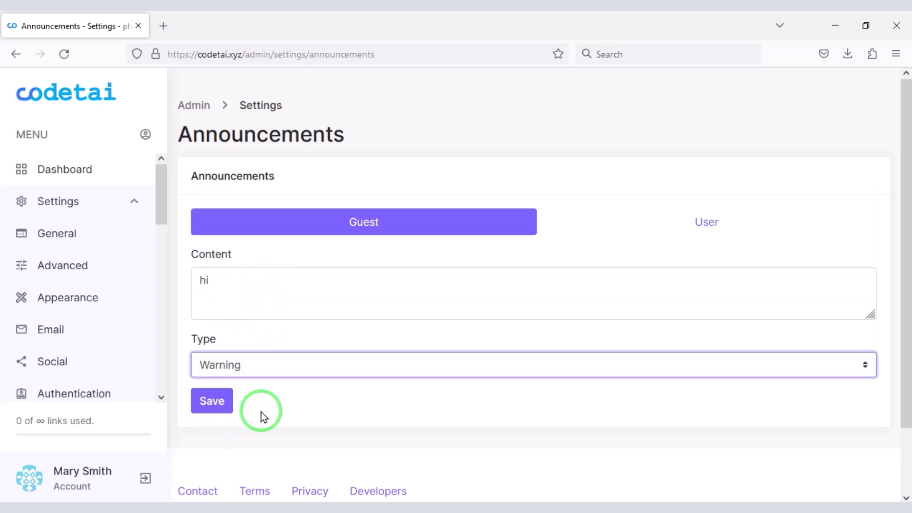
Step: Check the User announcement, keeping its content empty and type Info
left_click(667, 224)
scroll(360, 335, "down", 1)
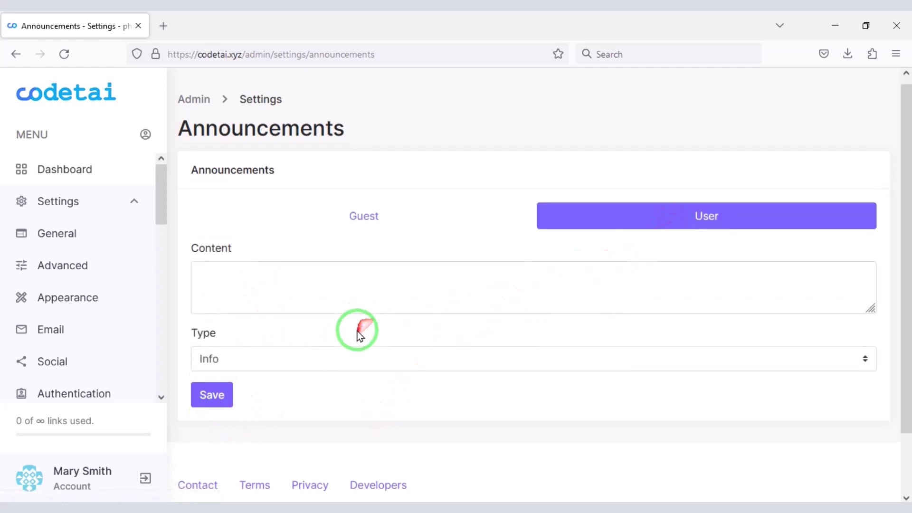
scroll(360, 335, "down", 2)
left_click(305, 287)
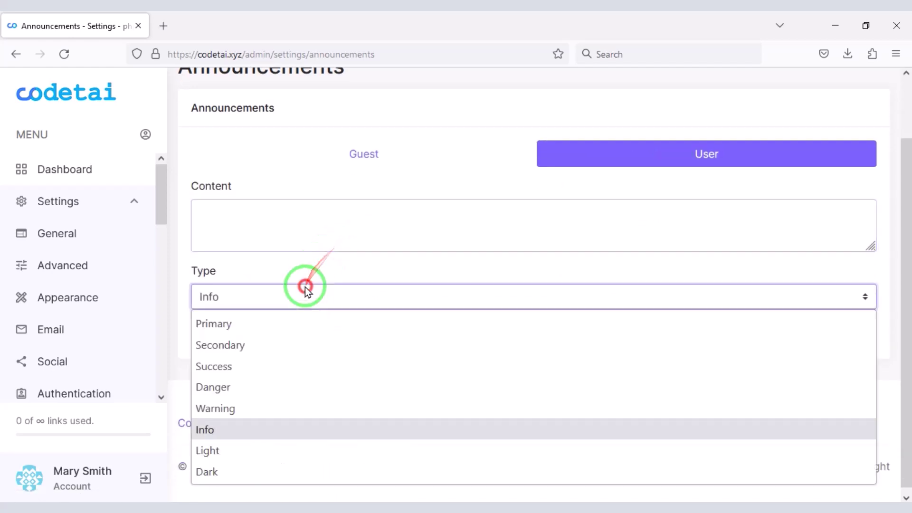
left_click(371, 262)
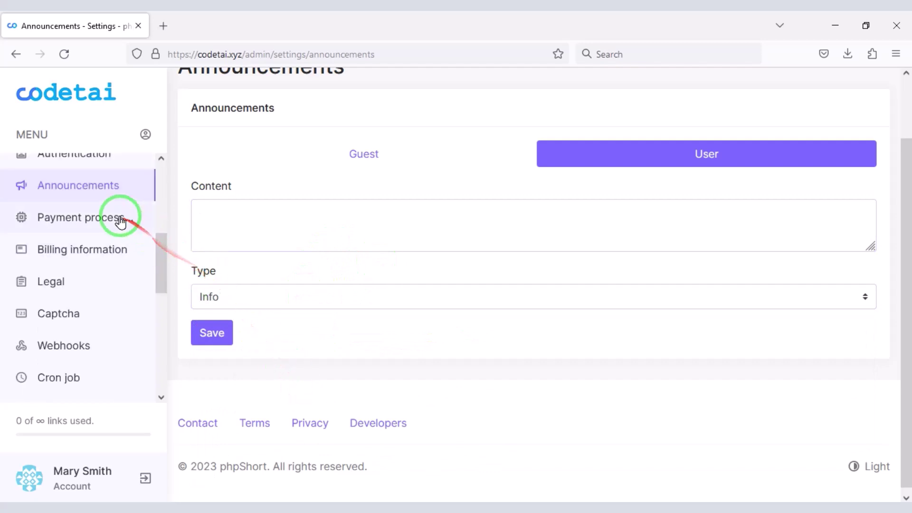
Step: Look through the Stripe, Razorpay, Paystack, Coinbase, Crypto.com and bank transfer processor settings
scroll(339, 360, "down", 2)
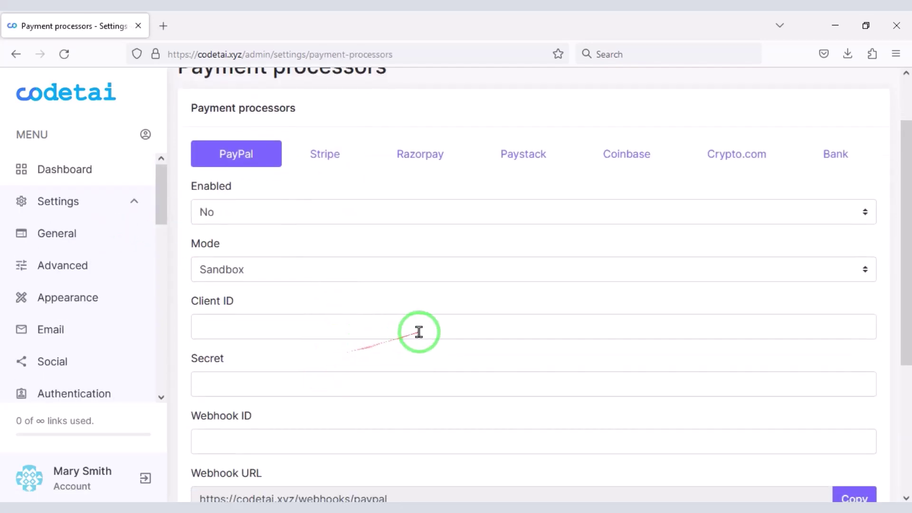
left_click(331, 162)
left_click(413, 163)
left_click(523, 151)
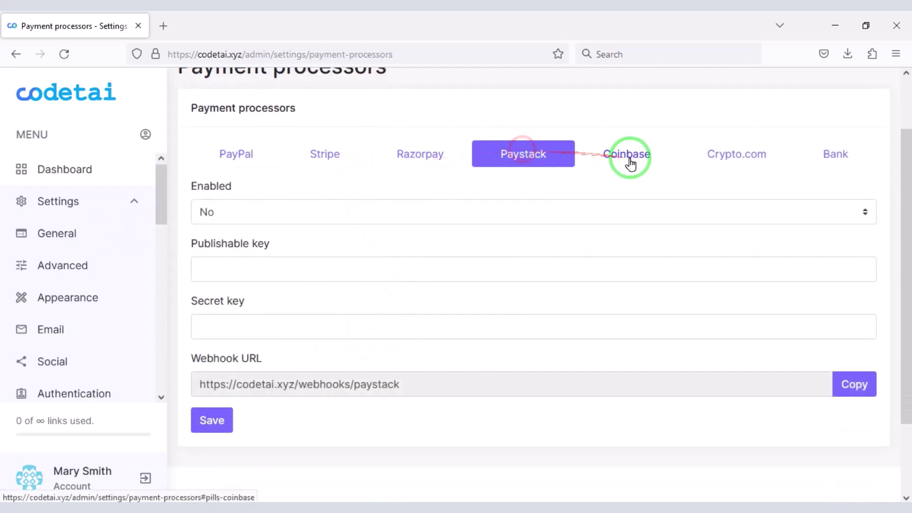
left_click(629, 158)
left_click(712, 146)
left_click(828, 156)
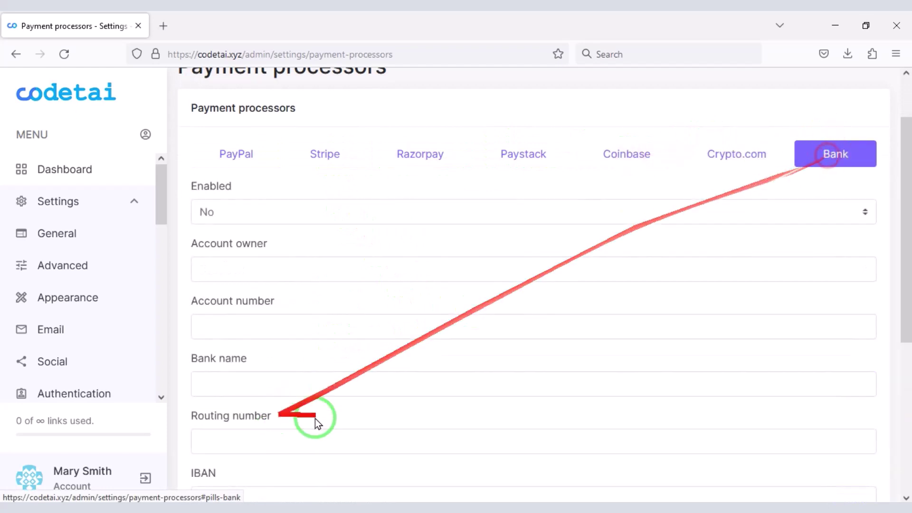
Step: Return to the Coinbase tab showing Client ID, webhook shared secret and webhook URL, and open a new browser tab
scroll(393, 407, "down", 4)
scroll(285, 254, "up", 6)
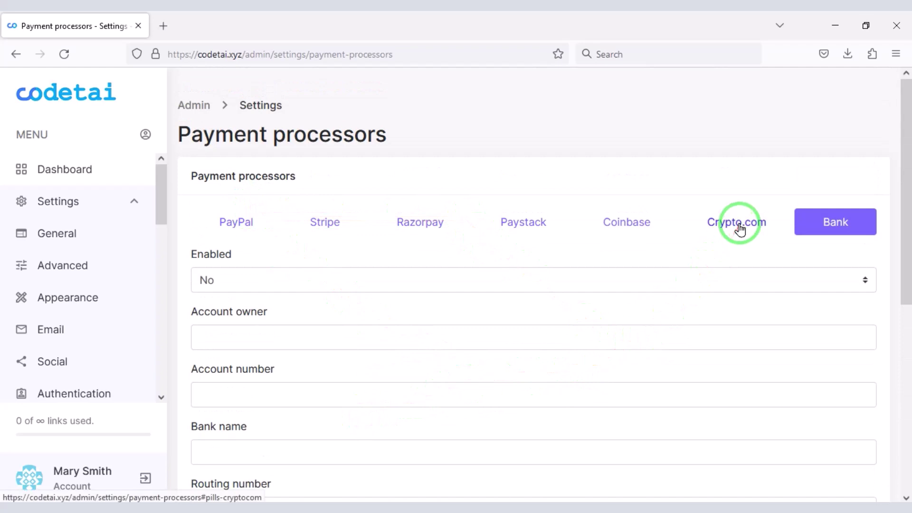
left_click(654, 227)
scroll(517, 315, "down", 2)
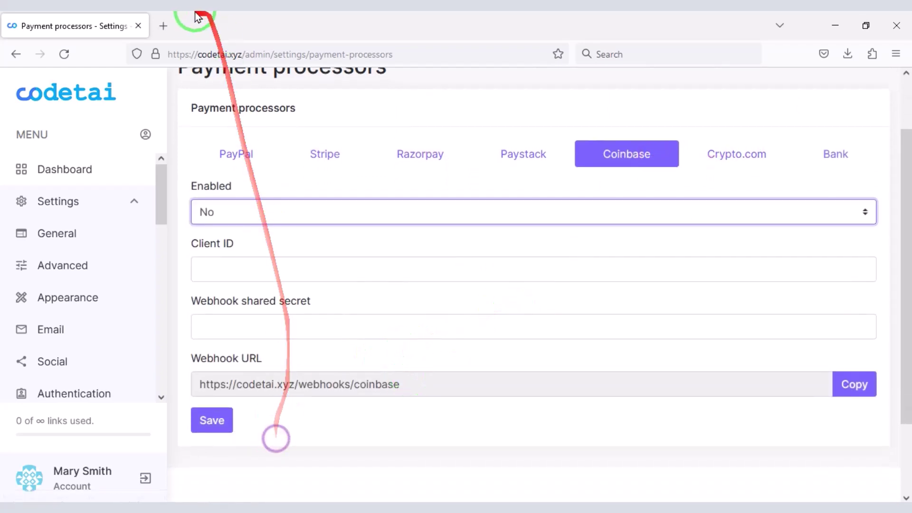
left_click(163, 26)
Step: Search for 'coinbase commerce' and sign in to the Coinbase Commerce account
type("coinbase co")
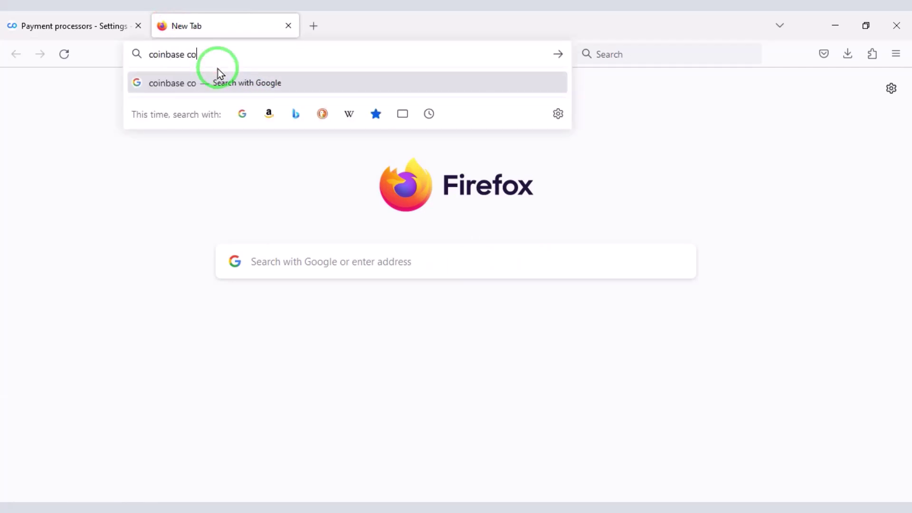
type("mmerce")
key("Return")
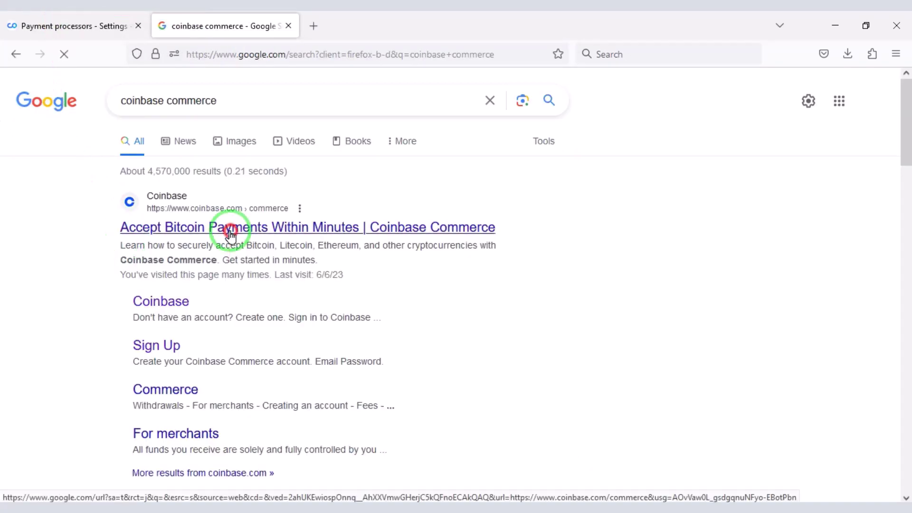
left_click(470, 228)
scroll(893, 280, "down", 3)
scroll(631, 315, "down", 5)
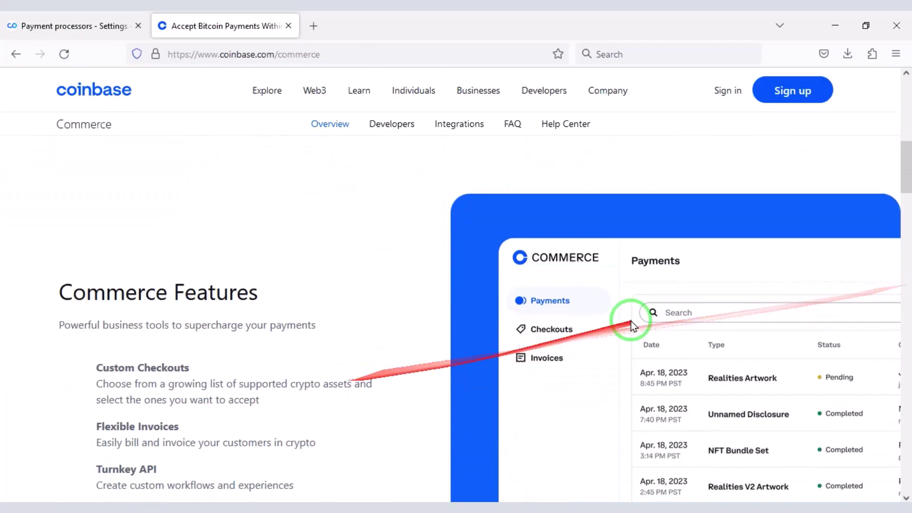
scroll(285, 404, "up", 5)
scroll(96, 471, "up", 5)
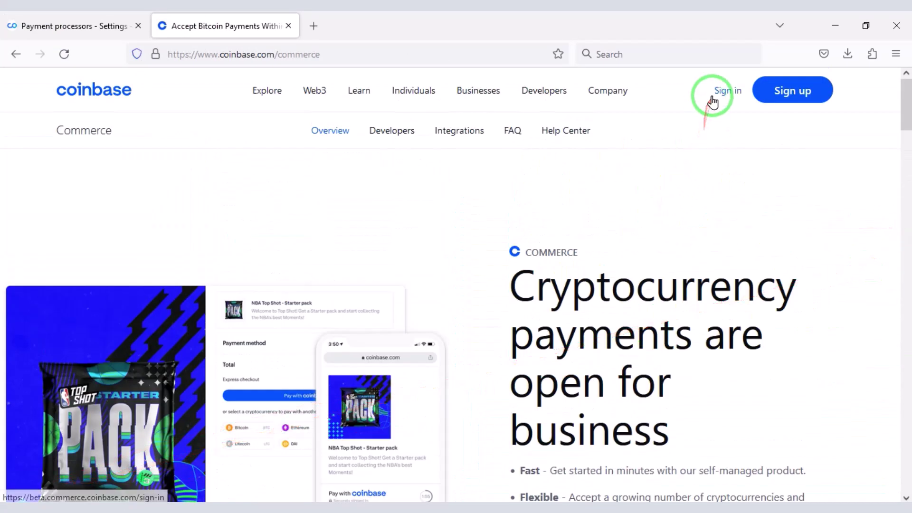
left_click(423, 336)
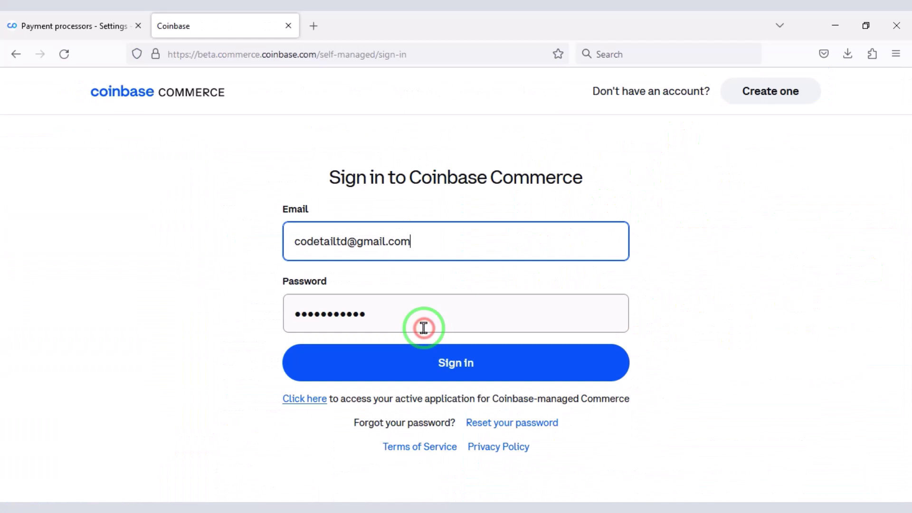
left_click(442, 363)
Step: Add phpShort's Coinbase webhook URL as a Coinbase Commerce webhook endpoint and reveal its shared secret
left_click(870, 95)
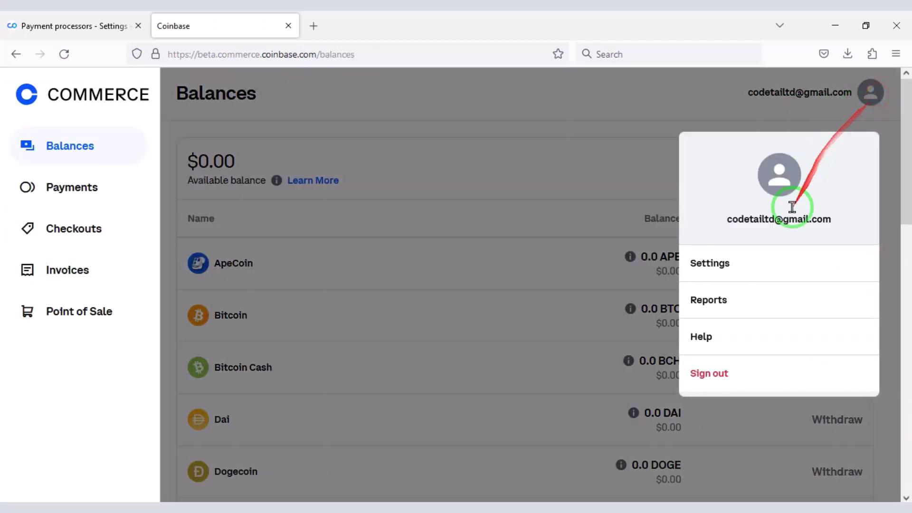
left_click(751, 263)
left_click(350, 143)
scroll(230, 157, "down", 2)
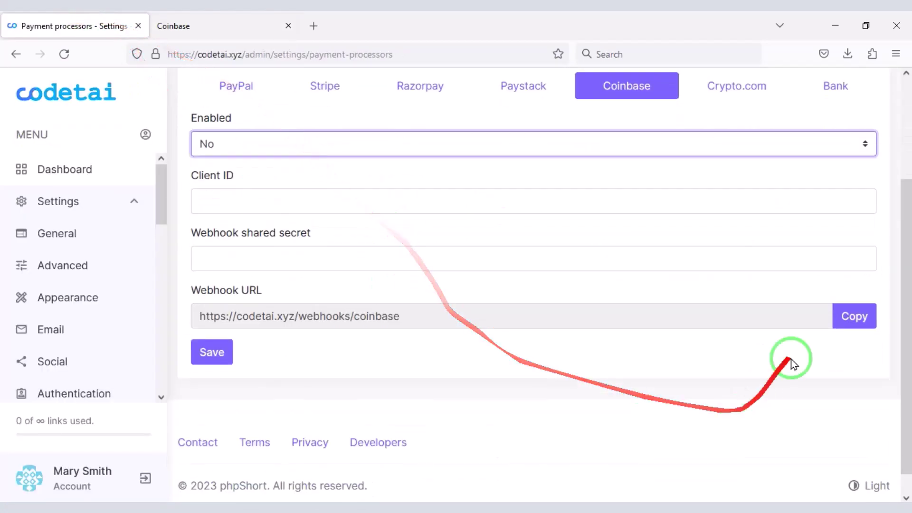
left_click(850, 317)
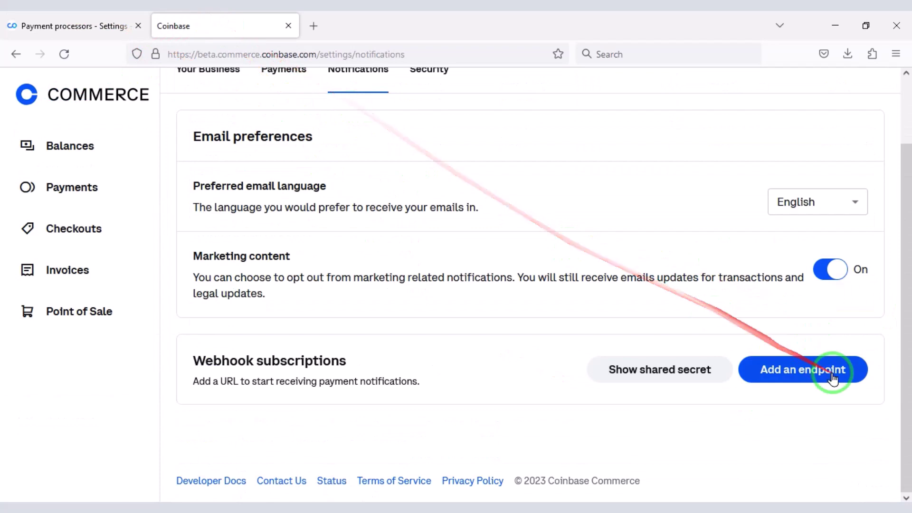
left_click(834, 378)
right_click(408, 208)
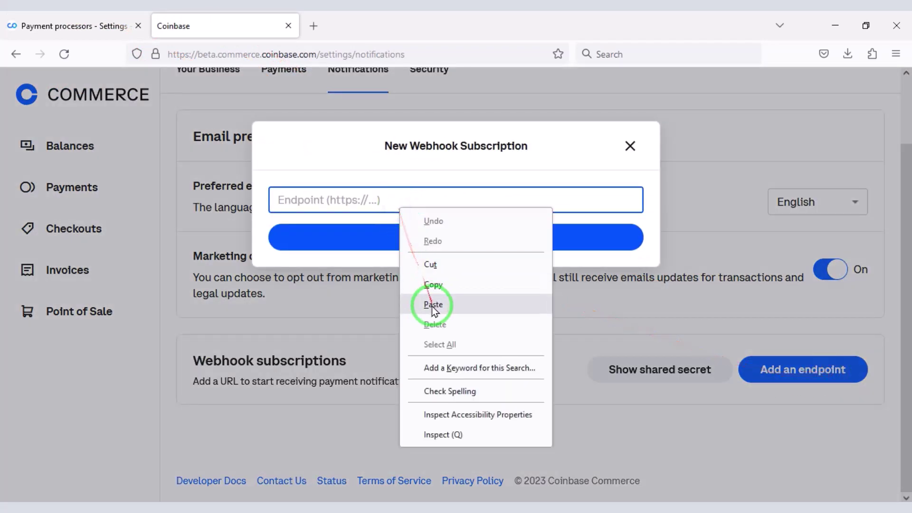
left_click(429, 301)
left_click(455, 245)
left_click(657, 375)
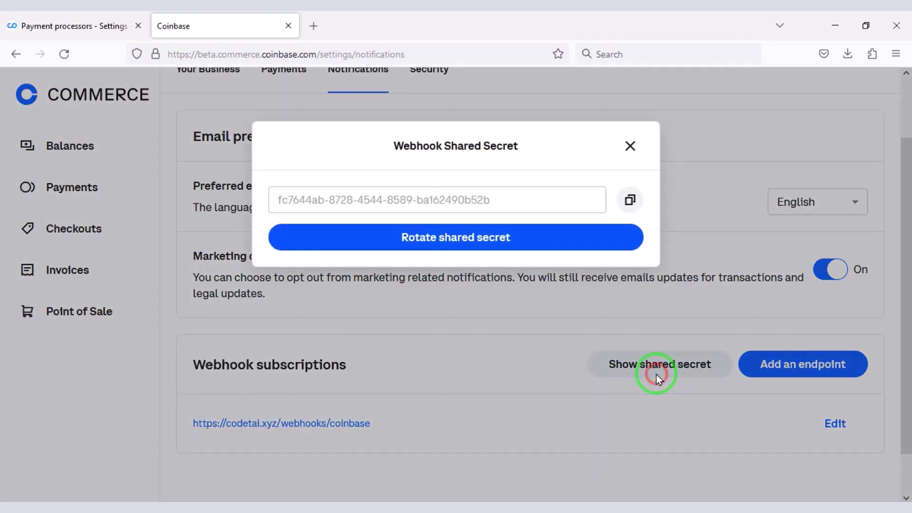
Step: Paste the webhook shared secret into phpShort's Coinbase settings
left_click(41, 25)
scroll(357, 248, "up", 1)
right_click(299, 328)
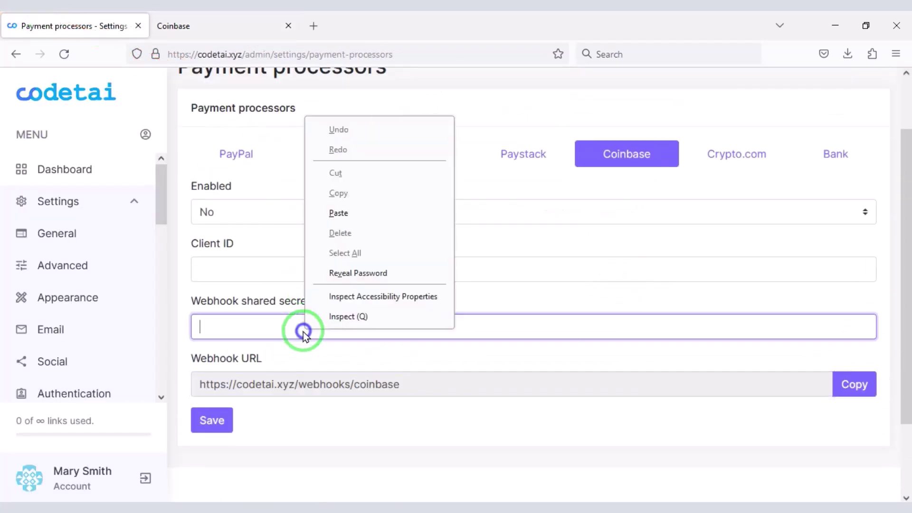
left_click(345, 213)
left_click(214, 25)
left_click(630, 146)
Step: Create a Coinbase Commerce API key and paste it as phpShort's Coinbase Client ID
scroll(688, 194, "up", 2)
left_click(427, 145)
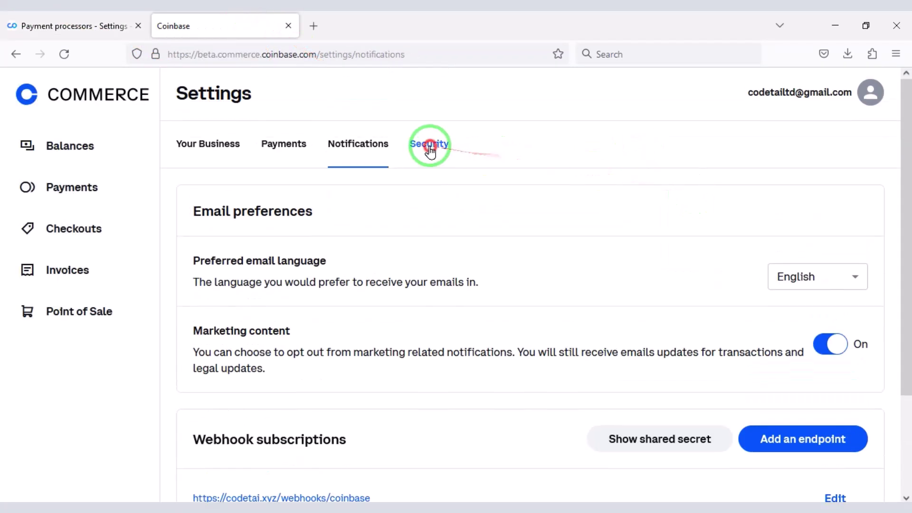
left_click(837, 151)
scroll(523, 299, "up", 1)
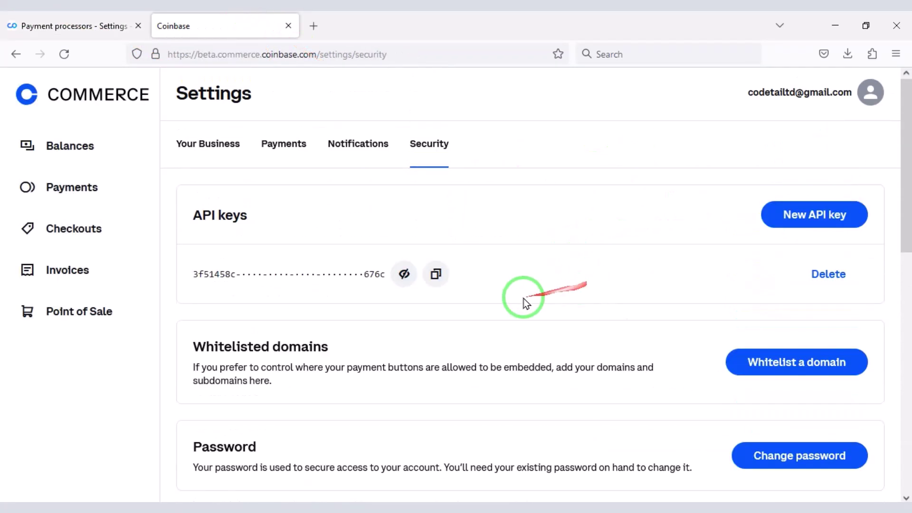
left_click(76, 26)
right_click(281, 278)
left_click(304, 373)
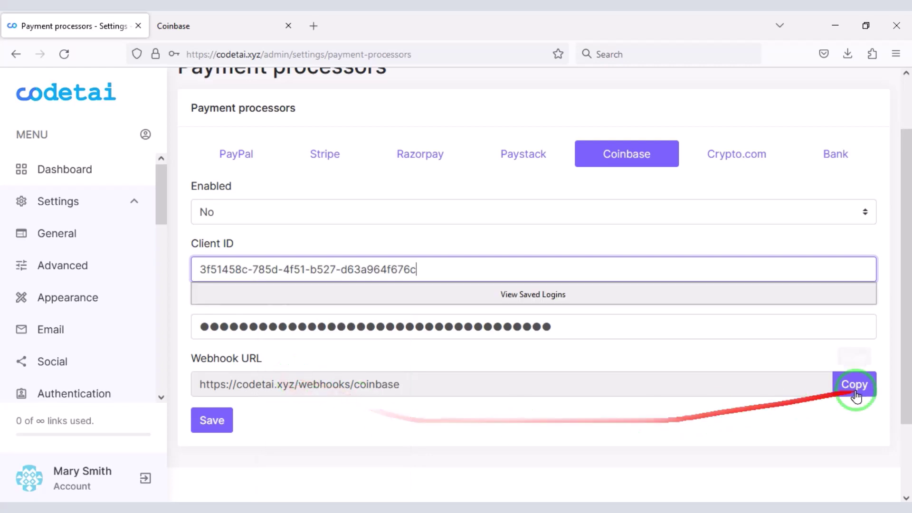
Step: Set Coinbase Enabled to Yes and save the payment processor settings
left_click(212, 421)
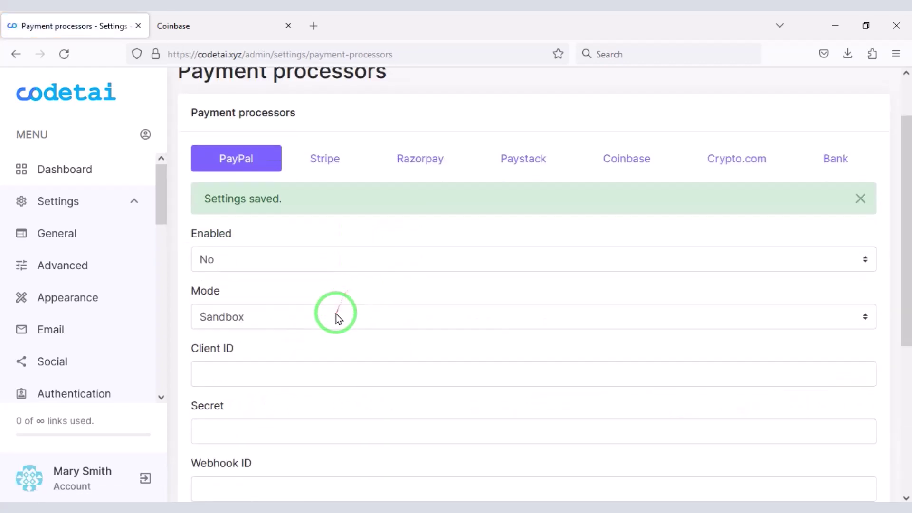
left_click(630, 157)
left_click(378, 240)
left_click(285, 283)
left_click(212, 463)
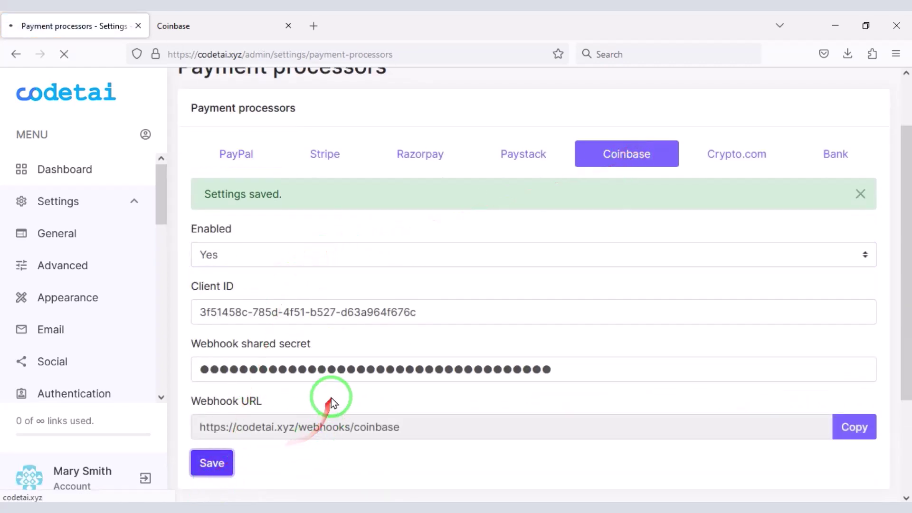
Step: Look back through the Coinbase, Crypto.com, Paystack, Razorpay, Stripe and PayPal processor settings
left_click(682, 210)
scroll(492, 330, "down", 4)
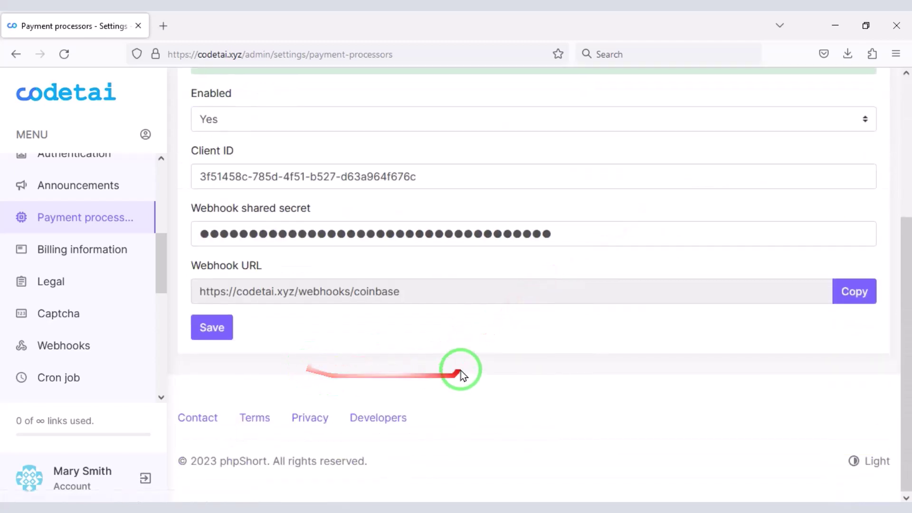
scroll(460, 373, "up", 5)
left_click(749, 155)
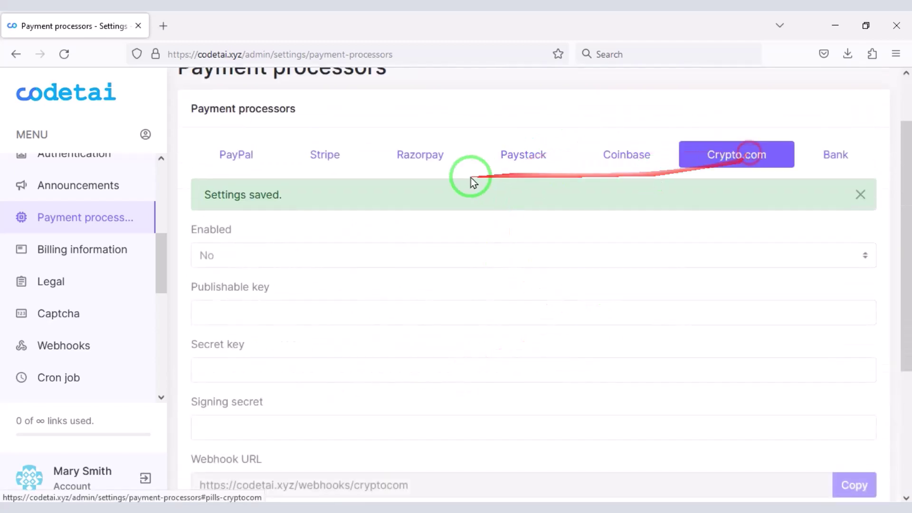
left_click(503, 169)
left_click(396, 162)
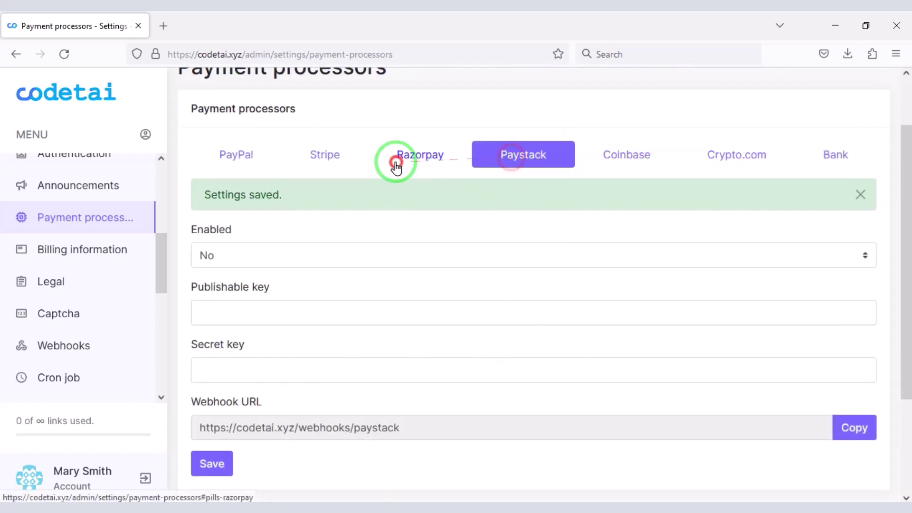
left_click(332, 166)
left_click(251, 163)
scroll(378, 375, "down", 2)
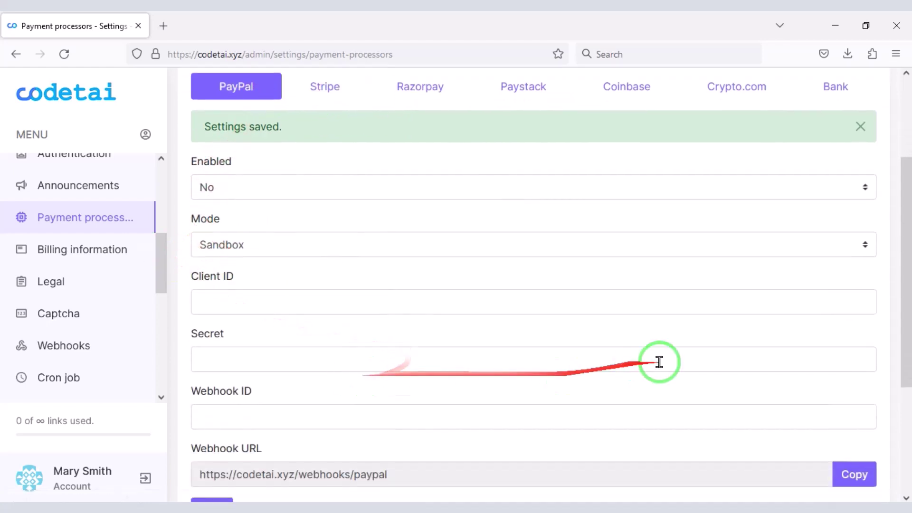
scroll(442, 364, "up", 2)
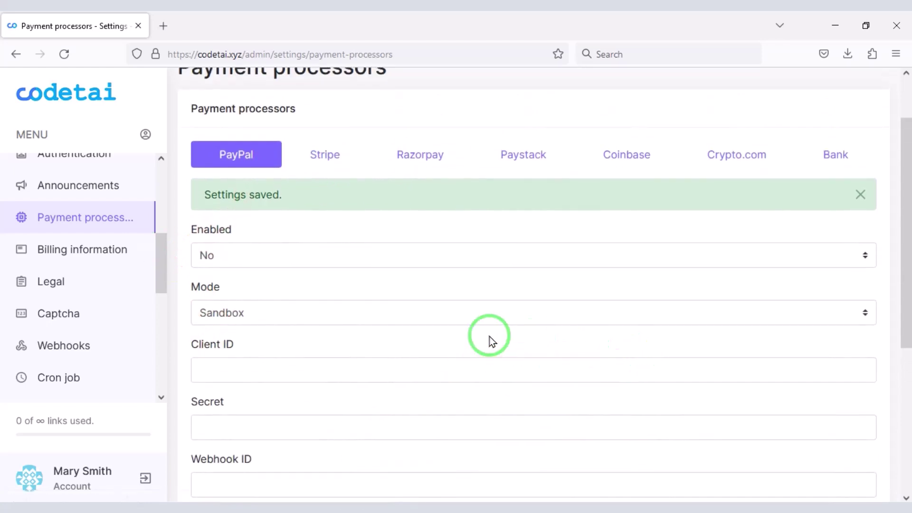
scroll(157, 394, "up", 3)
Step: Go from Billing information to the Legal settings and check the privacy and cookie policy URL fields
left_click(121, 329)
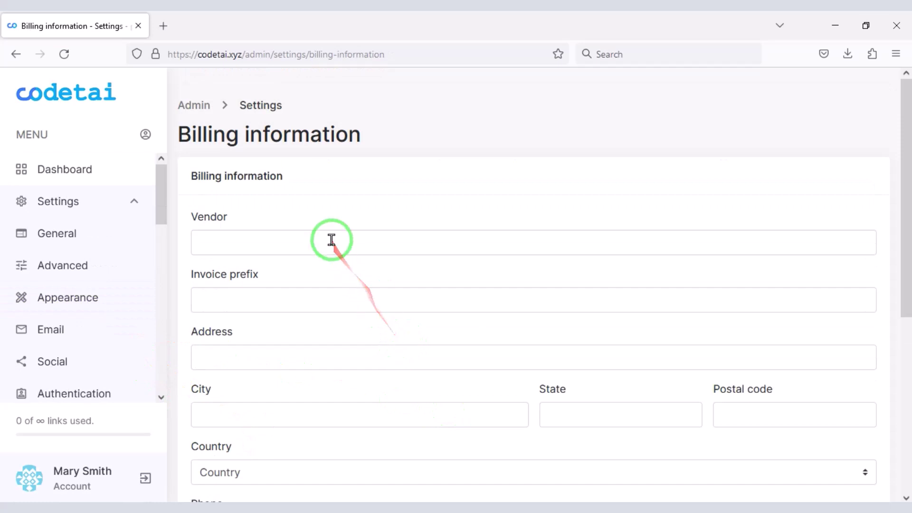
scroll(331, 240, "down", 5)
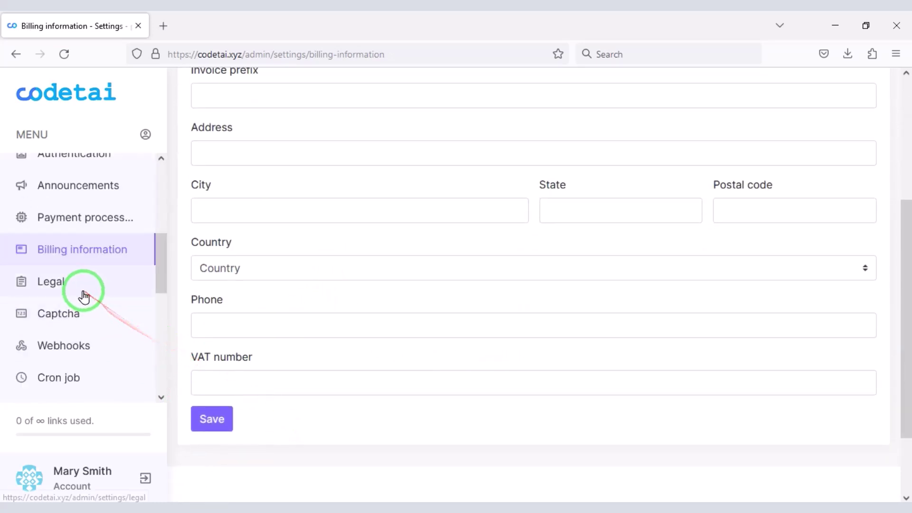
left_click(297, 247)
left_click(264, 300)
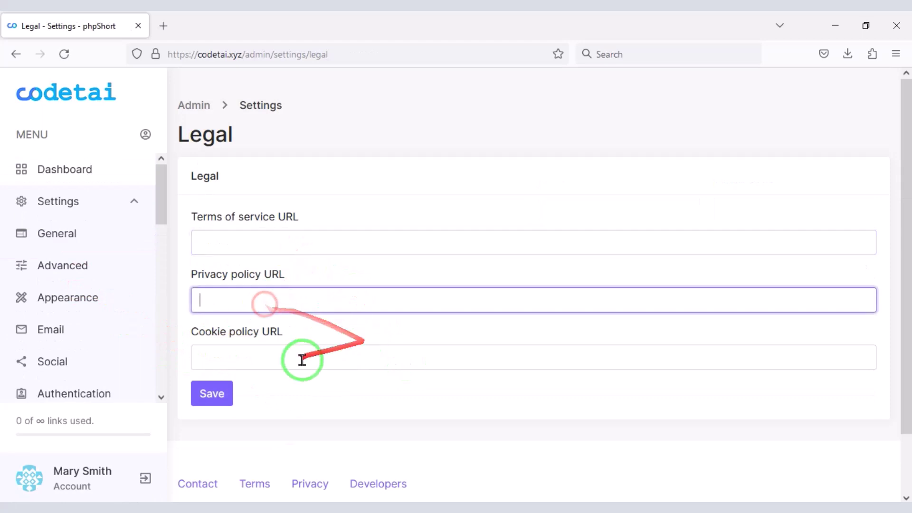
left_click(302, 360)
scroll(607, 321, "down", 3)
scroll(380, 344, "up", 3)
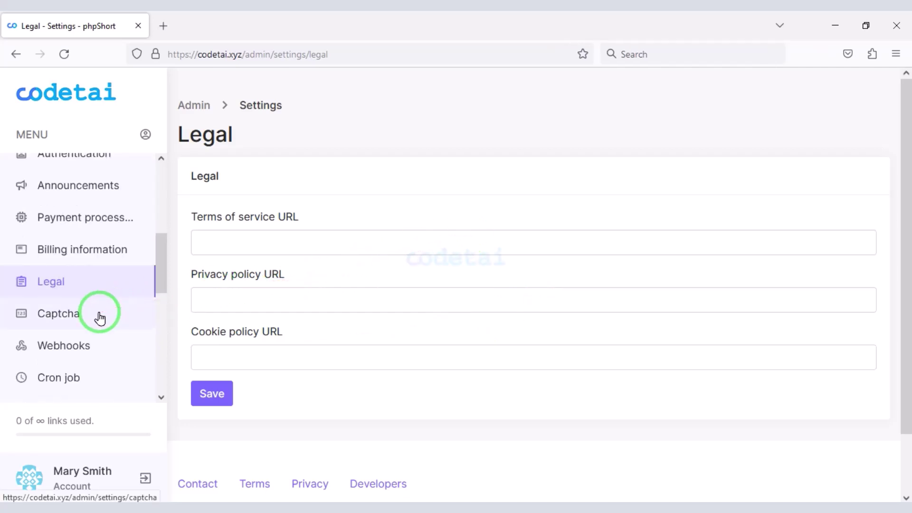
Step: Open phpShort's Captcha settings and, in a new tab, the Google reCAPTCHA admin console
left_click(407, 284)
left_click(162, 26)
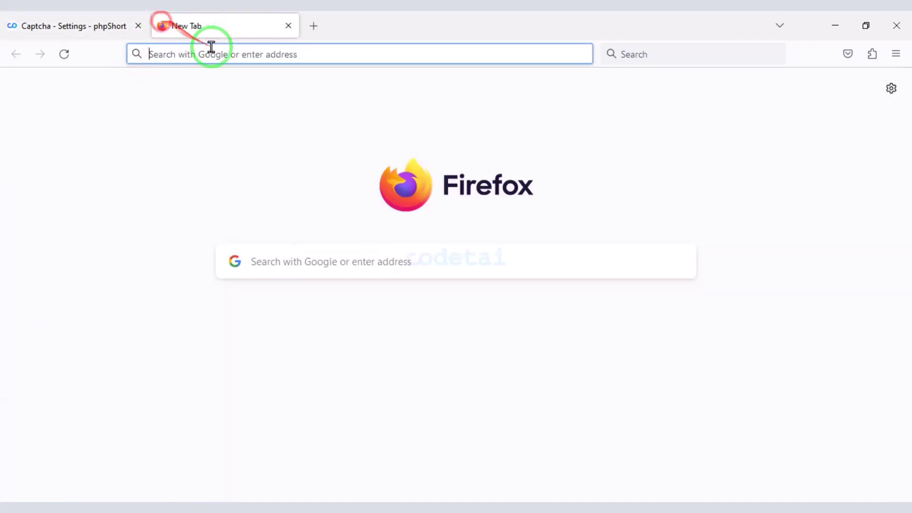
type("google rec")
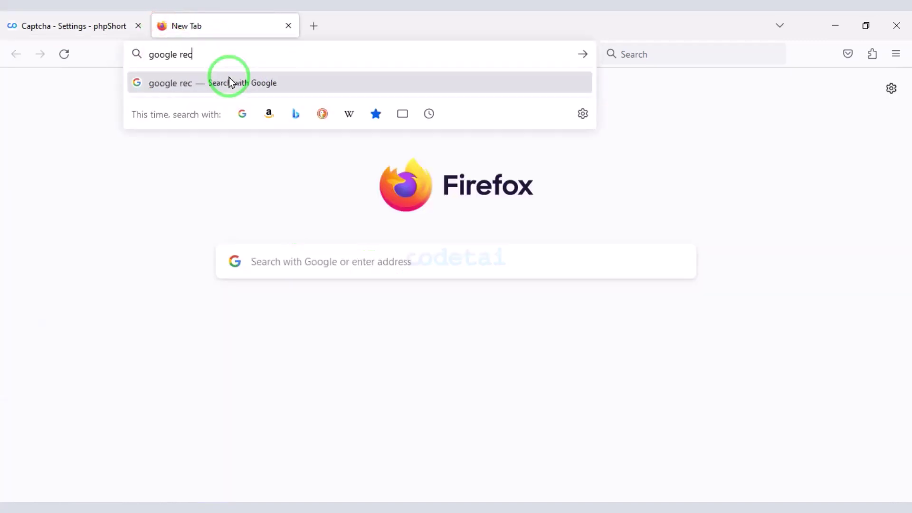
type("aptcha admi")
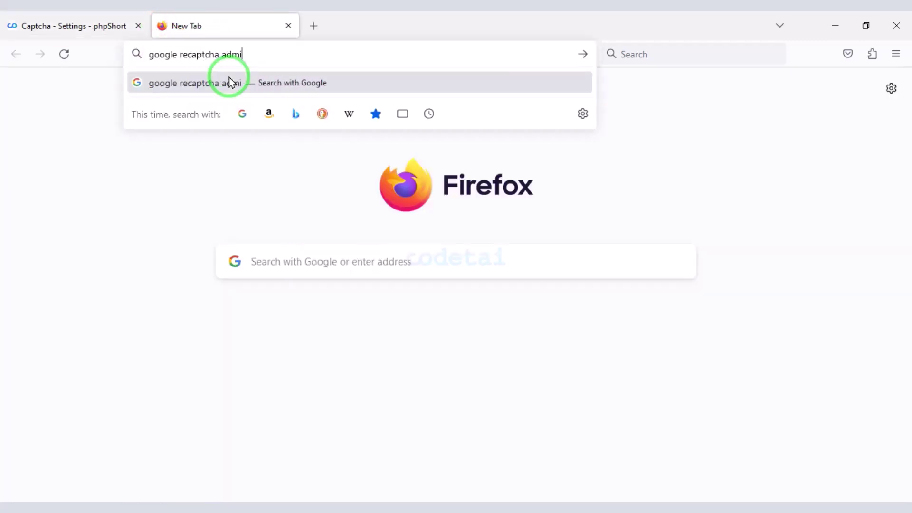
type("n")
left_click(229, 83)
left_click(247, 228)
Step: Copy the codetai.xyz domain from phpShort and use it as the reCAPTCHA site label
left_click(57, 26)
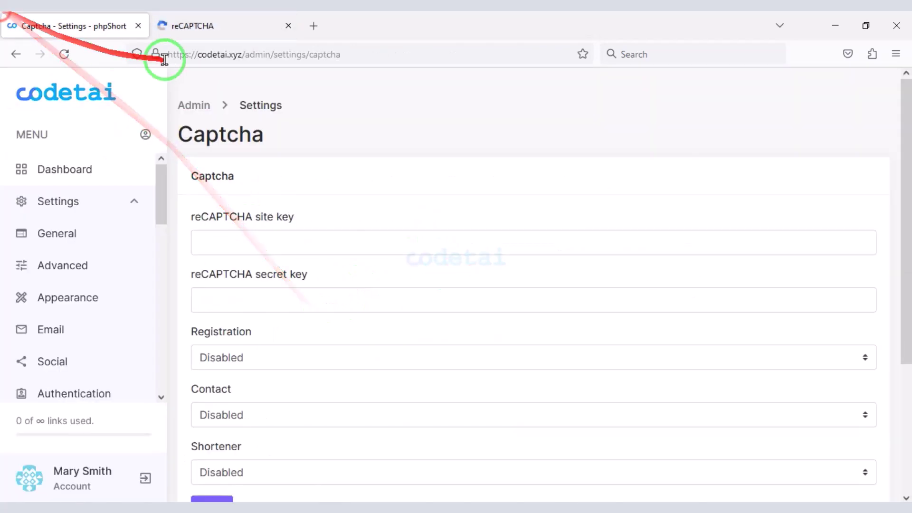
left_click(241, 55)
right_click(211, 55)
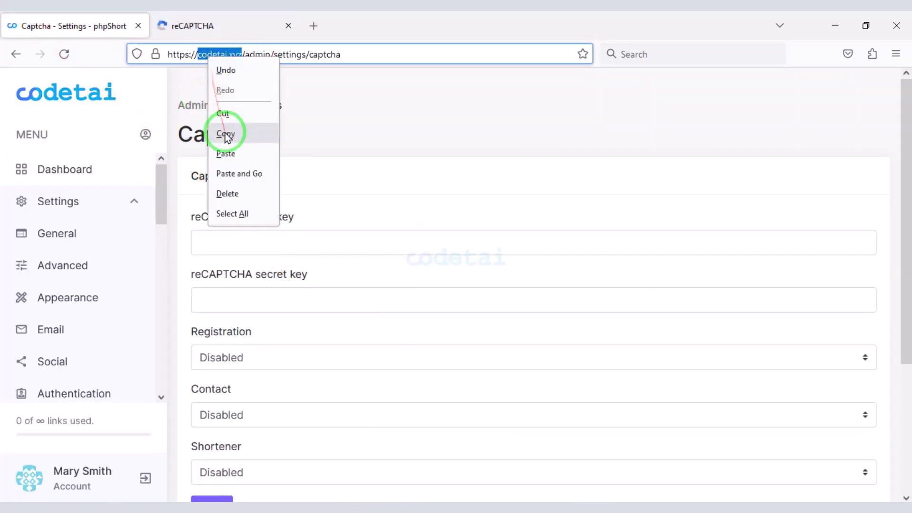
left_click(224, 133)
left_click(204, 26)
scroll(234, 147, "down", 2)
right_click(186, 177)
left_click(216, 271)
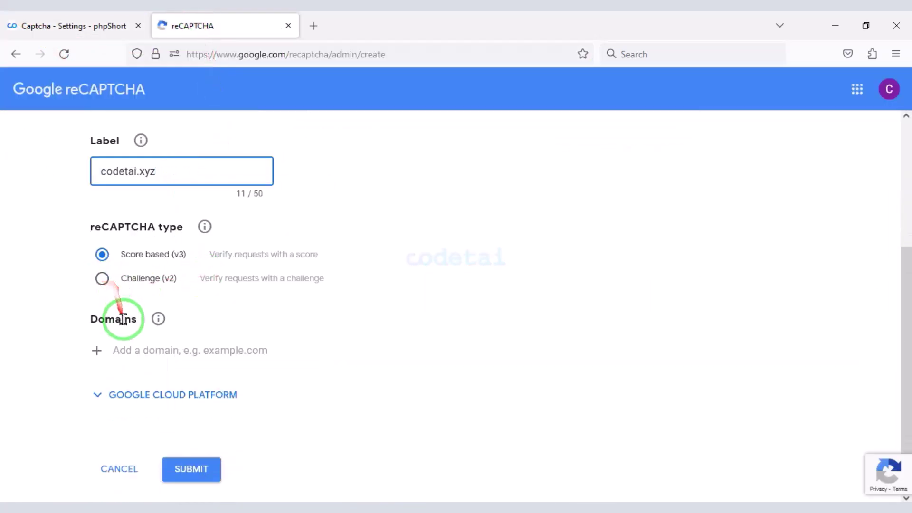
Step: Add codetai.xyz as the allowed domain, choose Challenge (v2), and submit the registration
scroll(143, 313, "down", 1)
right_click(159, 307)
left_click(208, 190)
key("Return")
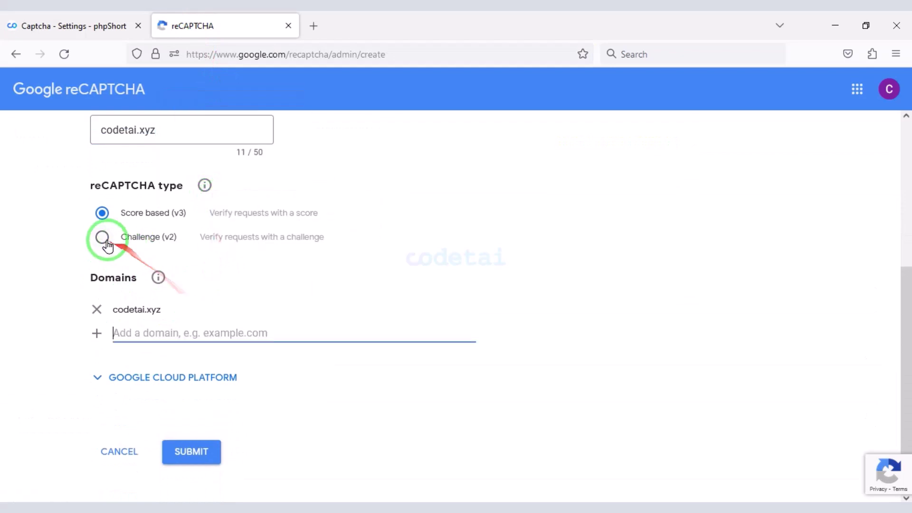
left_click(102, 237)
scroll(142, 294, "down", 1)
left_click(217, 429)
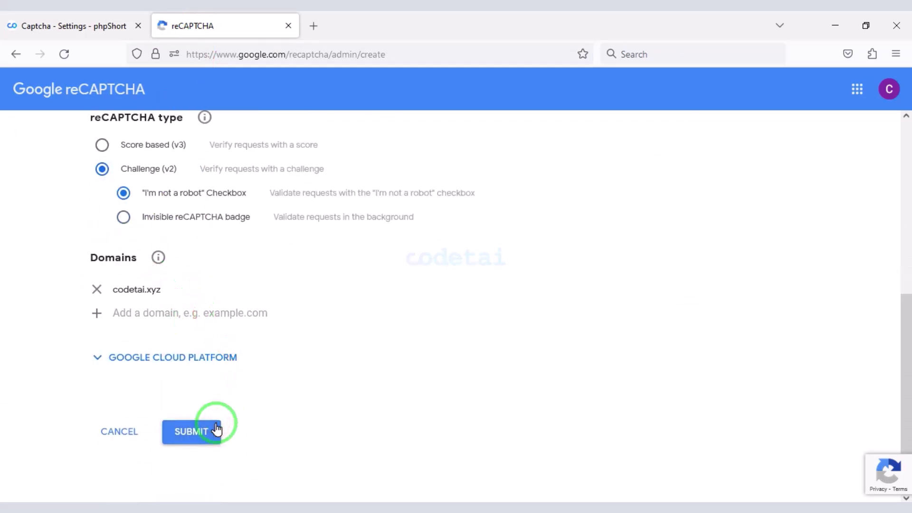
Step: Copy the new reCAPTCHA site key and secret key into phpShort's Captcha fields
left_click(157, 326)
left_click(71, 25)
scroll(281, 237, "down", 1)
right_click(289, 174)
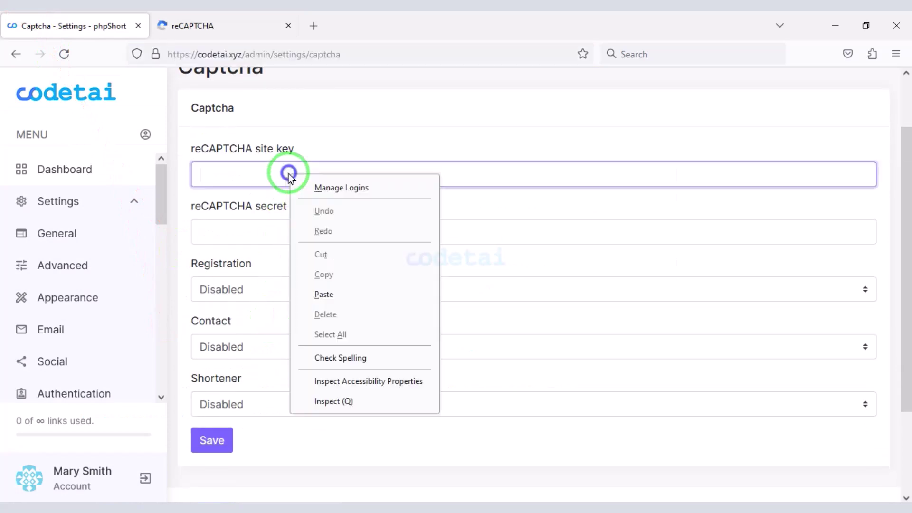
left_click(323, 294)
left_click(233, 22)
scroll(190, 332, "down", 2)
left_click(171, 391)
left_click(71, 26)
right_click(254, 227)
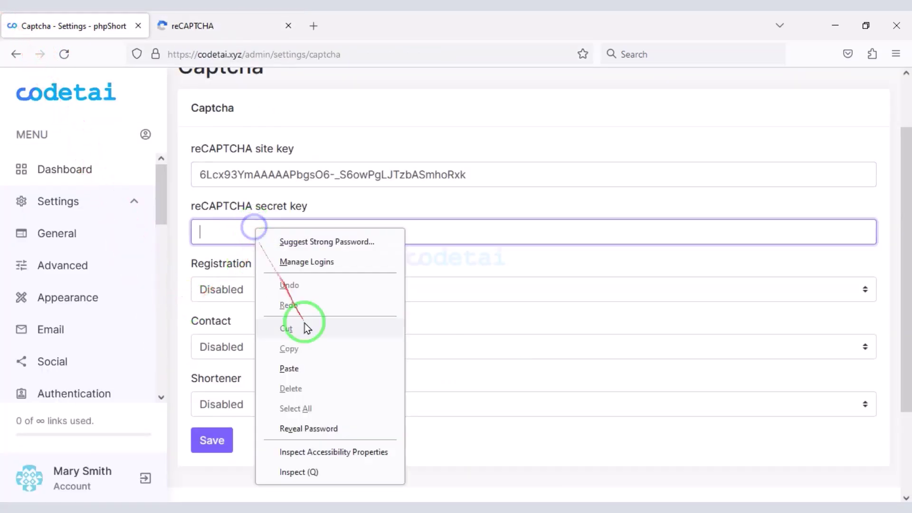
left_click(292, 369)
Step: Enable captcha for Registration, Contact and Shortener, then save the Captcha settings
left_click(280, 289)
left_click(278, 336)
left_click(279, 347)
left_click(280, 394)
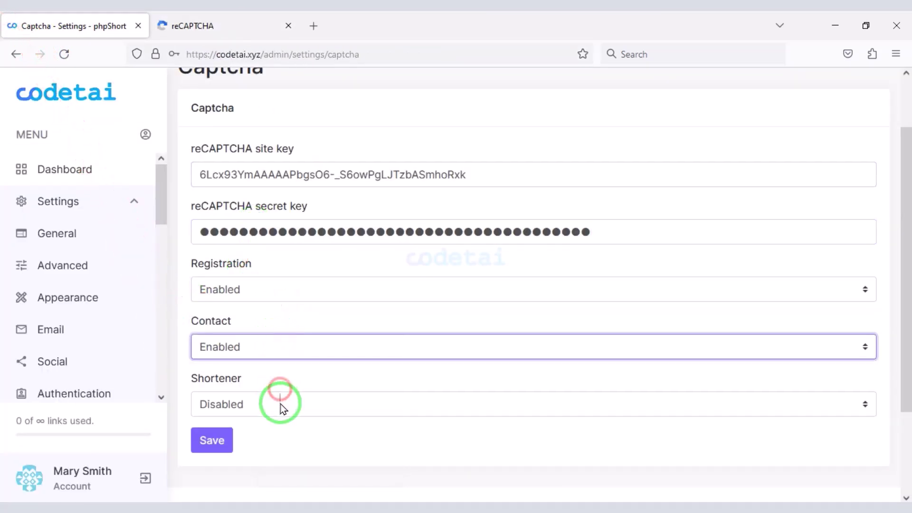
left_click(281, 404)
left_click(277, 449)
left_click(212, 440)
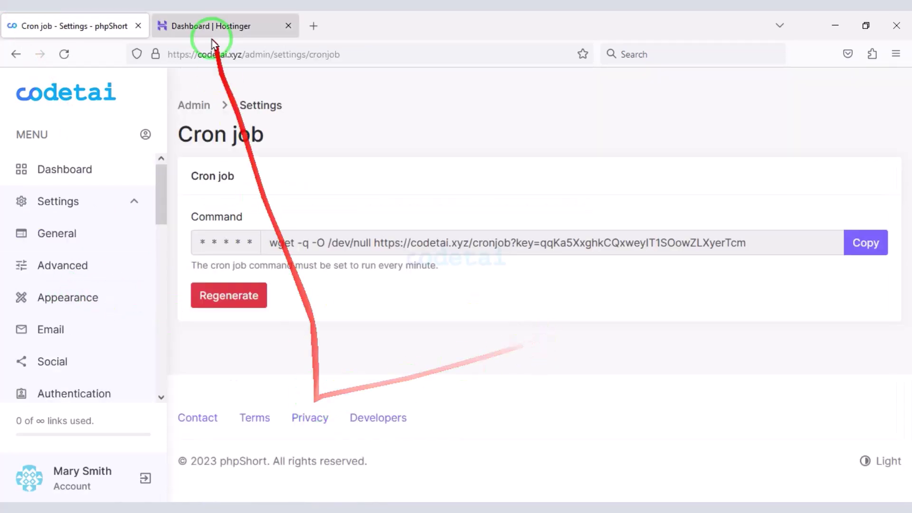
Step: In hPanel, go to Advanced > Cron Jobs for codetai.xyz and choose the Custom command type
left_click(218, 25)
scroll(121, 269, "down", 3)
scroll(123, 309, "down", 2)
left_click(114, 383)
scroll(116, 387, "down", 3)
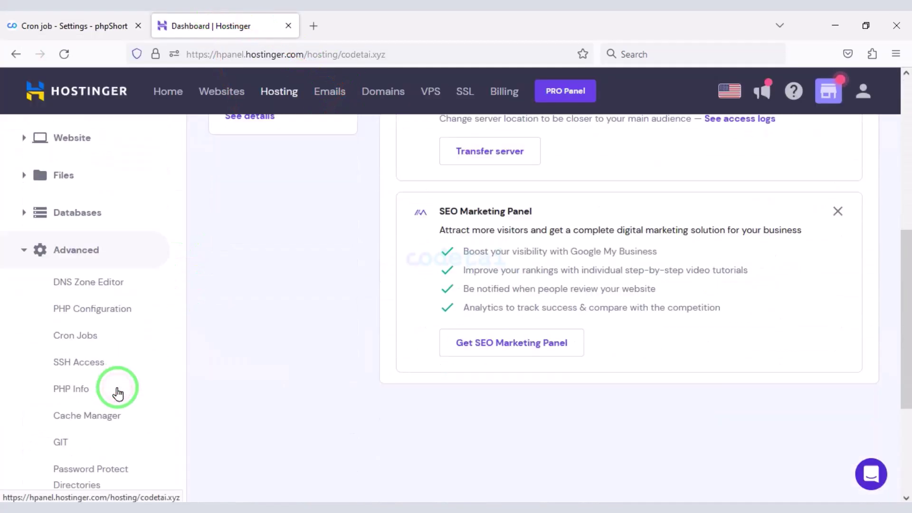
left_click(90, 334)
scroll(492, 304, "down", 1)
left_click(440, 173)
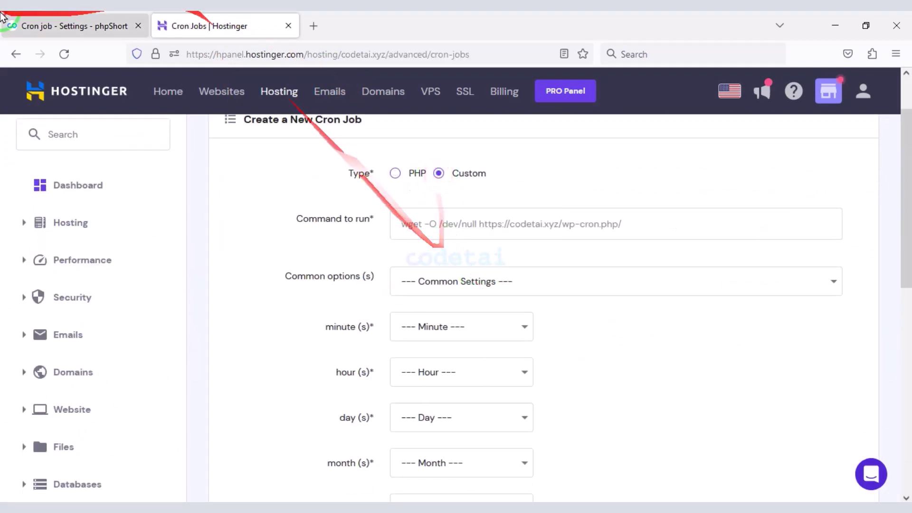